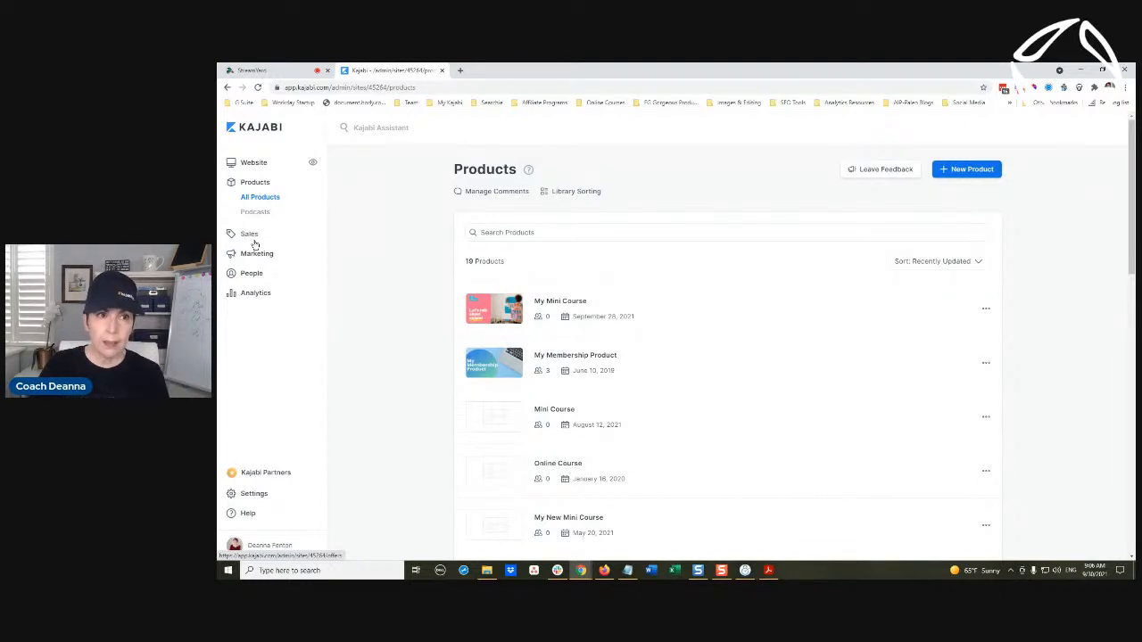
# Look over the offers, the email campaigns and the existing Product Launch OVO pipeline, ending back on the pipelines list
pyautogui.click(256, 238)
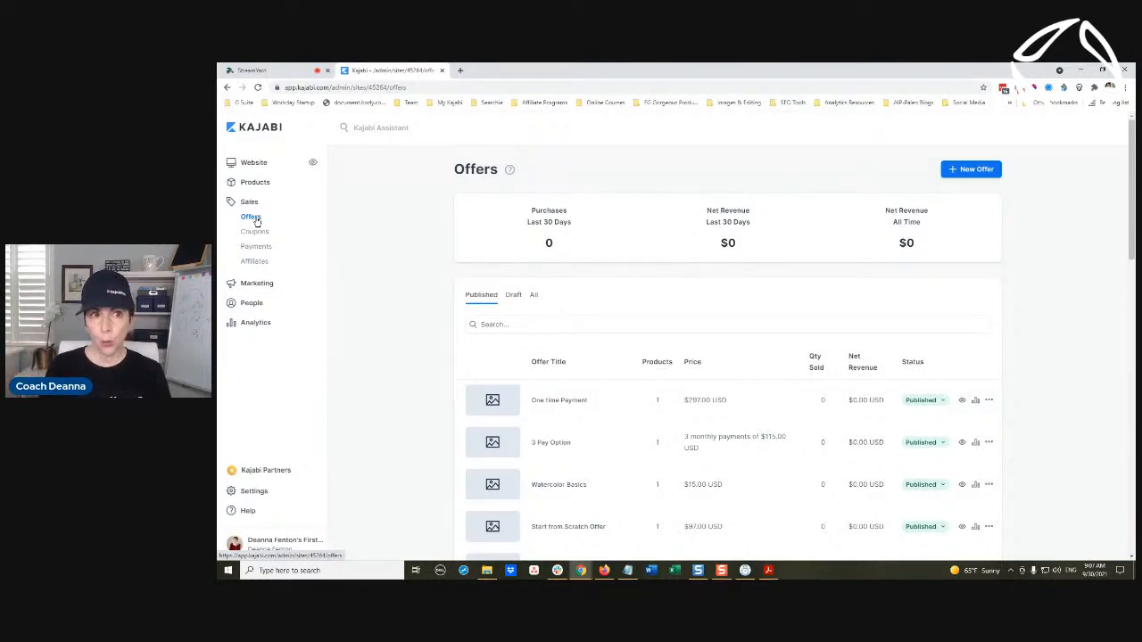
pyautogui.click(252, 284)
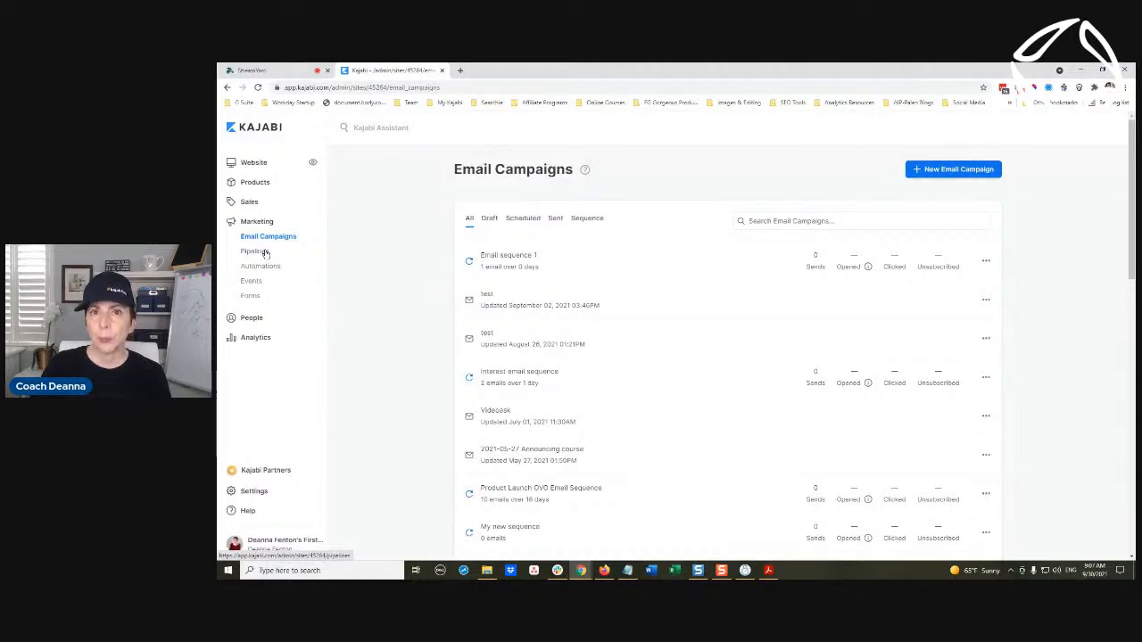
pyautogui.click(264, 256)
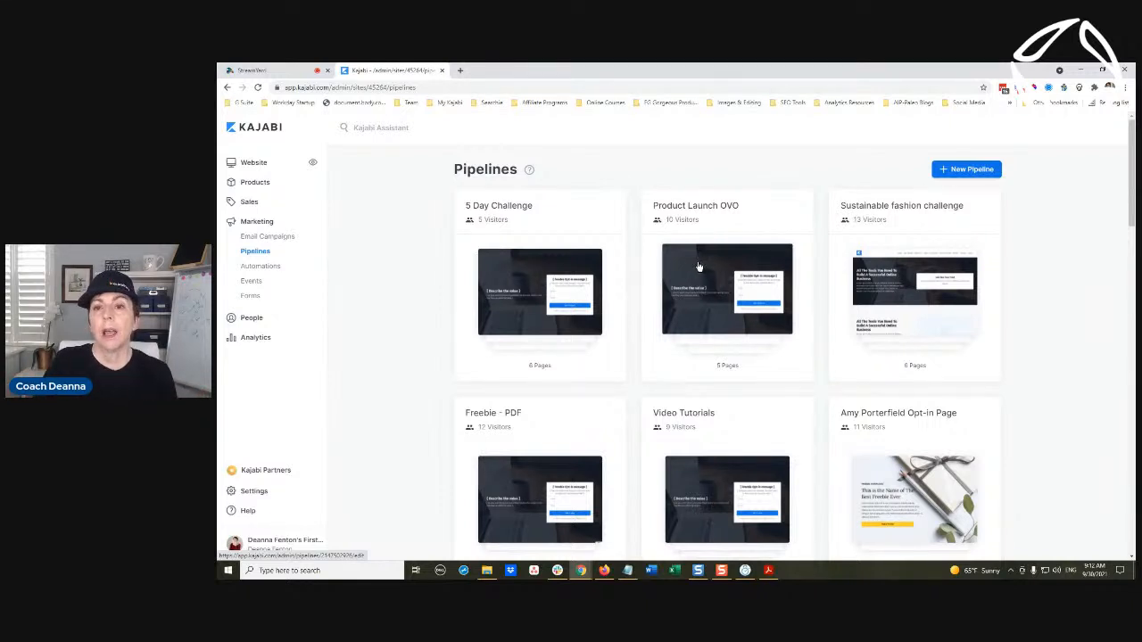
pyautogui.click(721, 279)
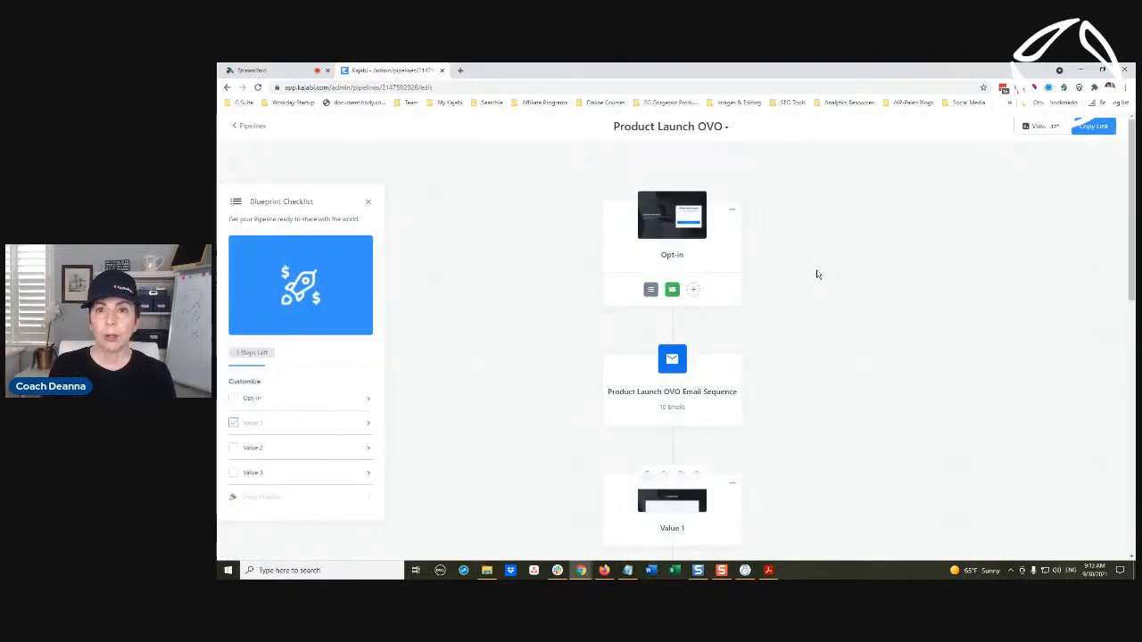
pyautogui.click(247, 129)
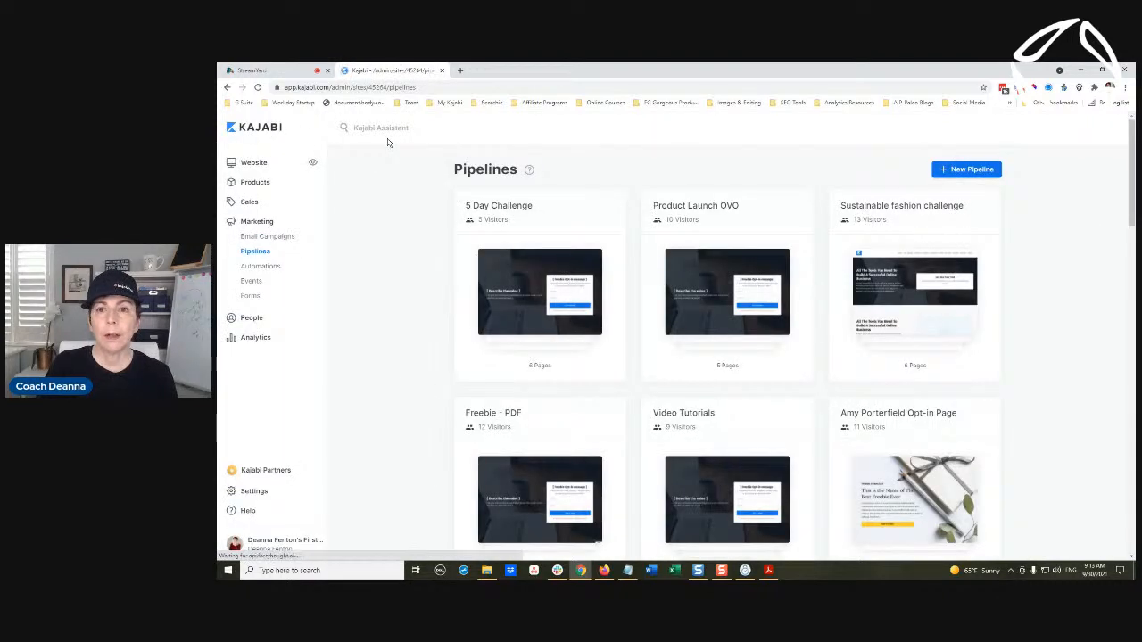
# Start a new pipeline and preview the Freebie and Sales Page OVO blueprints
pyautogui.click(960, 174)
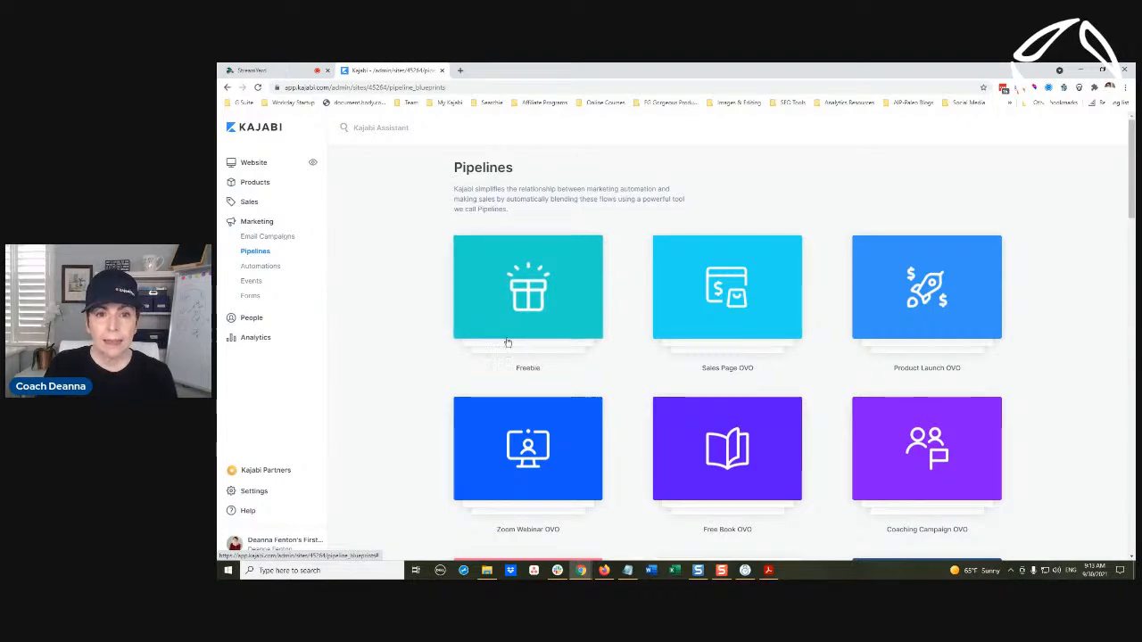
pyautogui.click(520, 310)
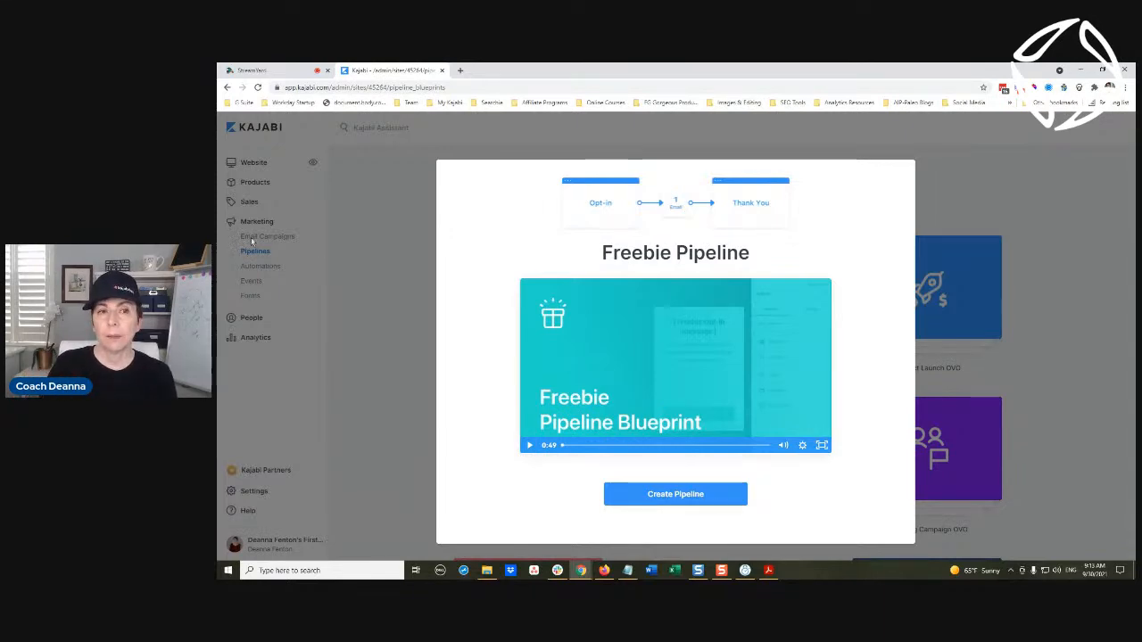
pyautogui.click(360, 213)
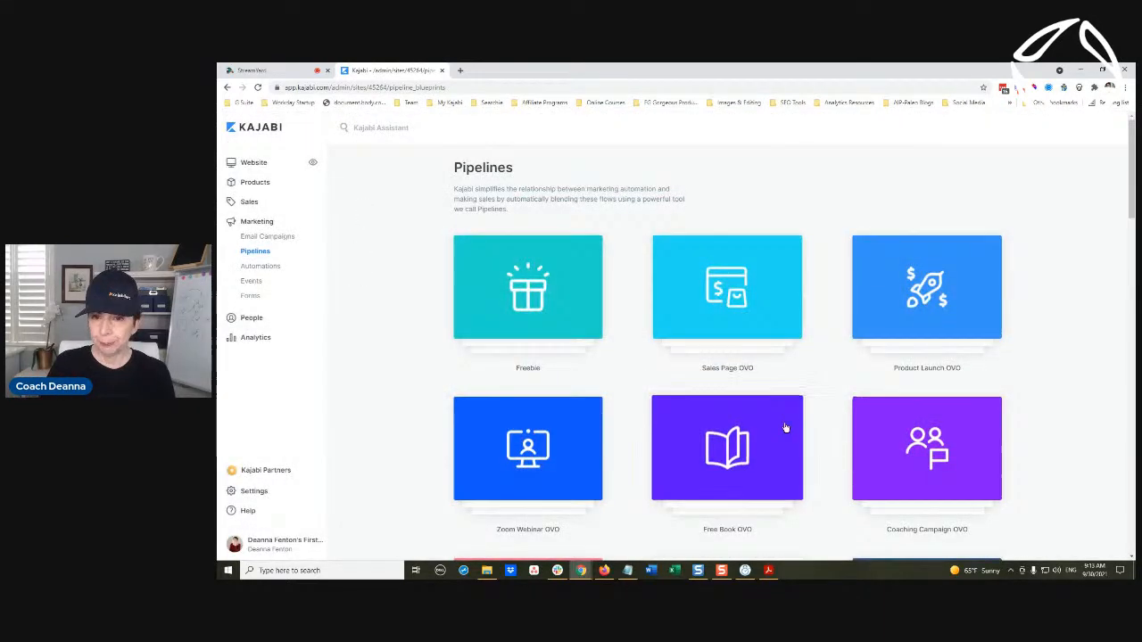
pyautogui.click(741, 287)
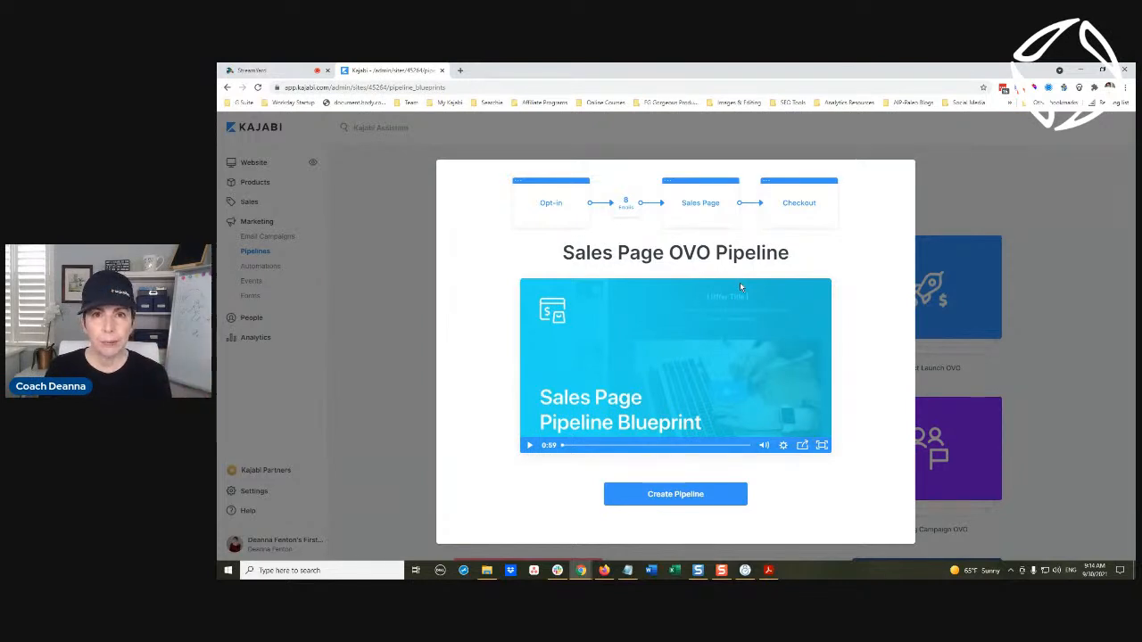
pyautogui.click(960, 159)
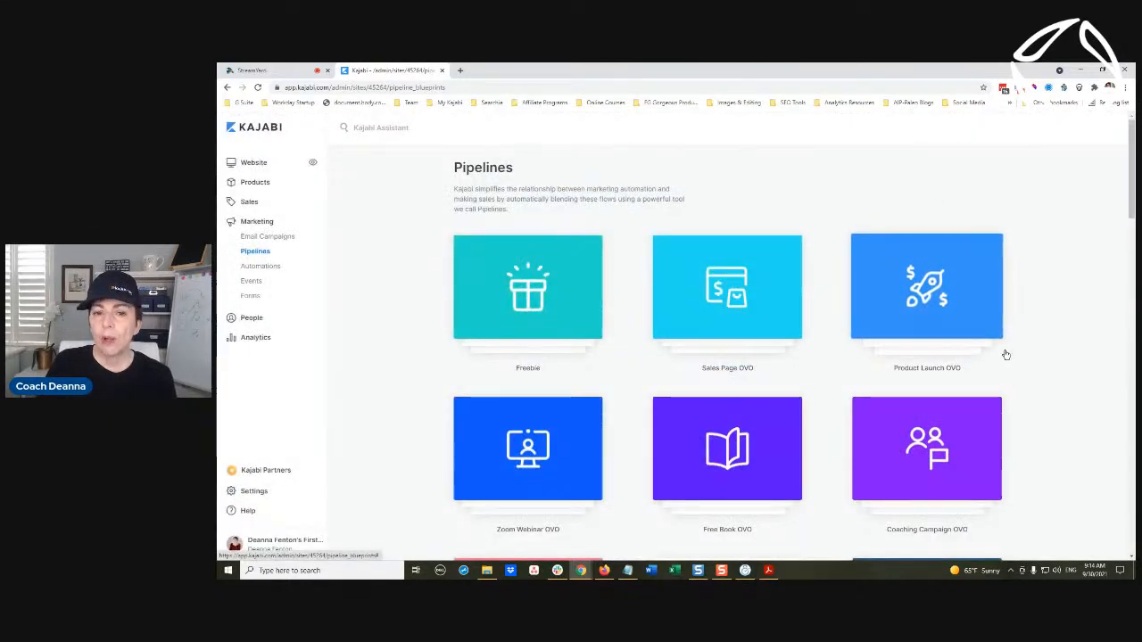
# Browse the other pipeline blueprints, including the starter kits and the Wedmore templates
pyautogui.scroll(-2, 946, 324)
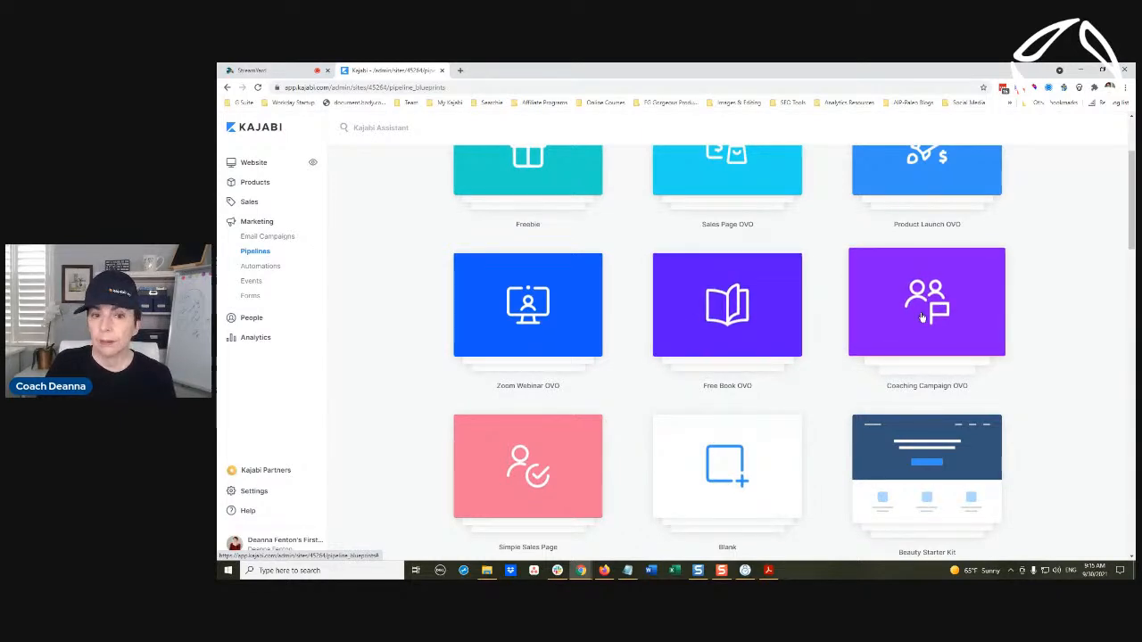
pyautogui.scroll(-5, 922, 316)
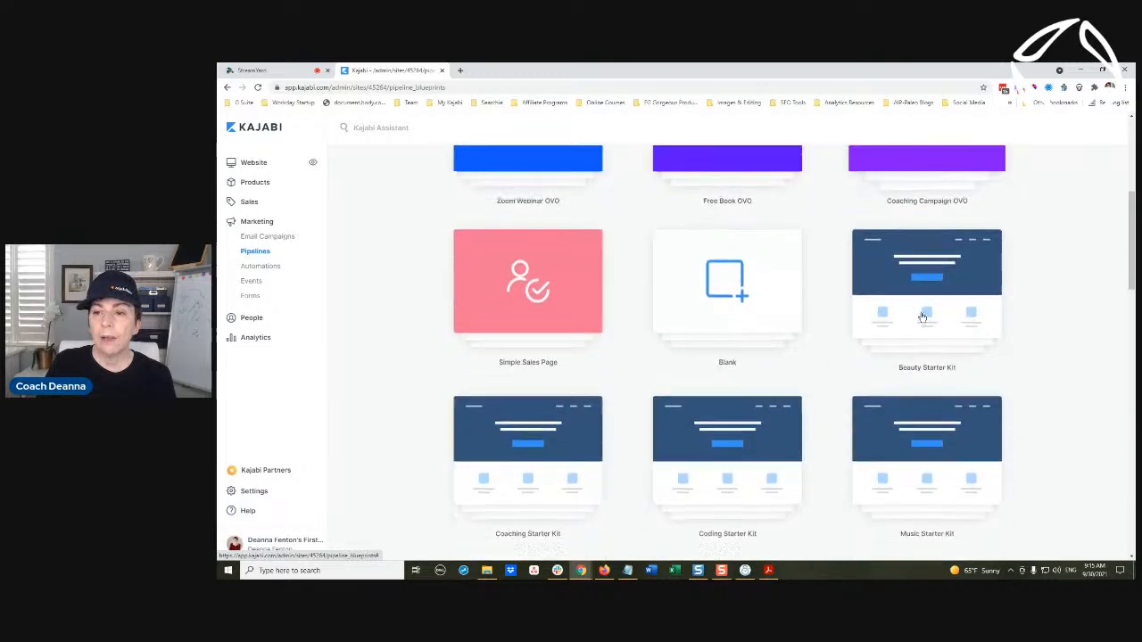
pyautogui.scroll(-3, 922, 317)
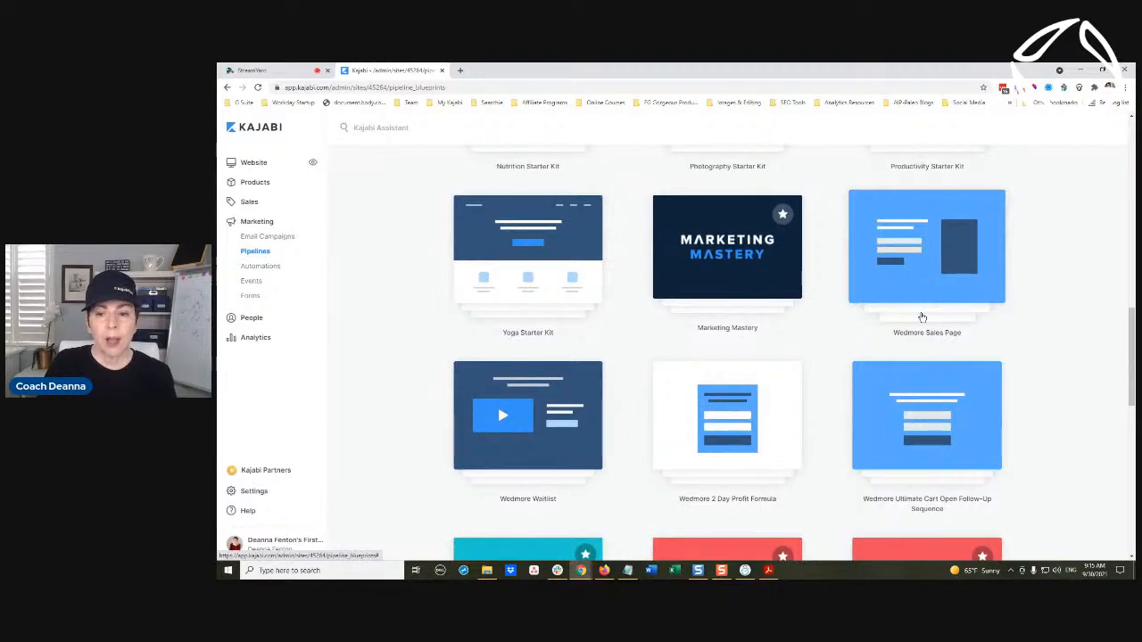
pyautogui.scroll(-2, 923, 317)
pyautogui.scroll(6, 603, 236)
pyautogui.scroll(3, 603, 241)
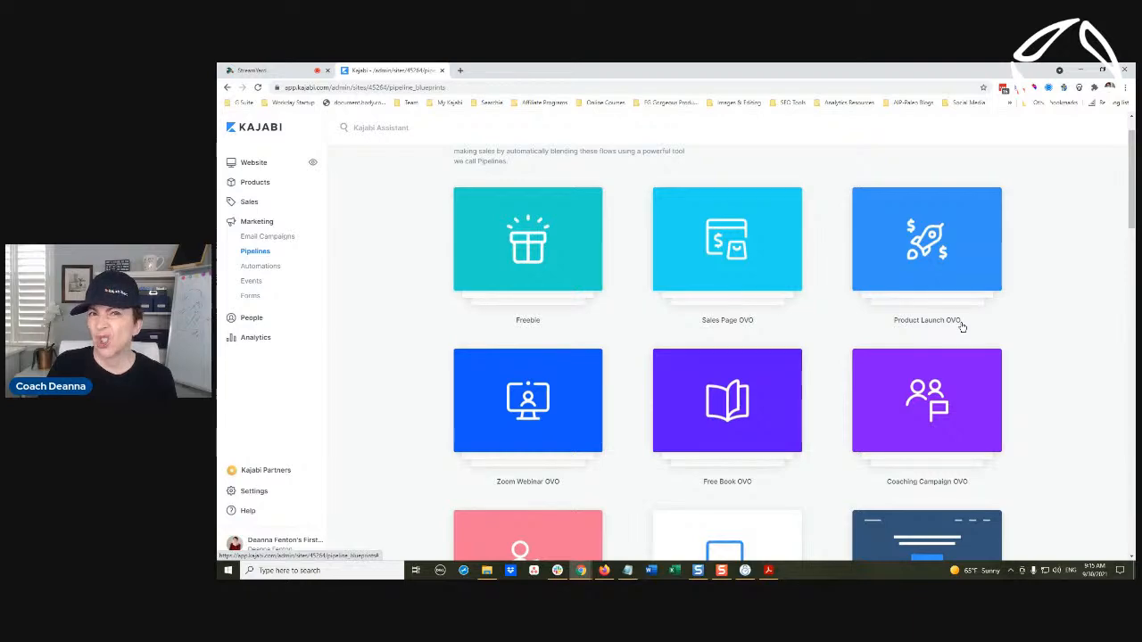
# Play the Product Launch OVO blueprint video and generate a pipeline from it named My Pipeline, selling the Kitchen from Scratch offer
pyautogui.click(925, 256)
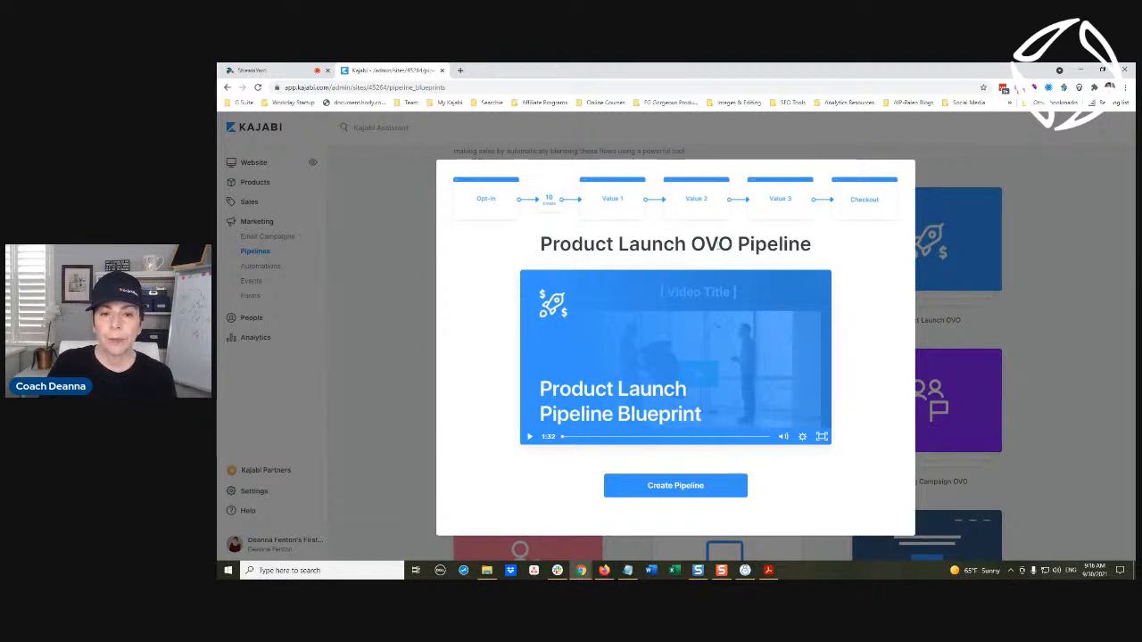
pyautogui.click(528, 438)
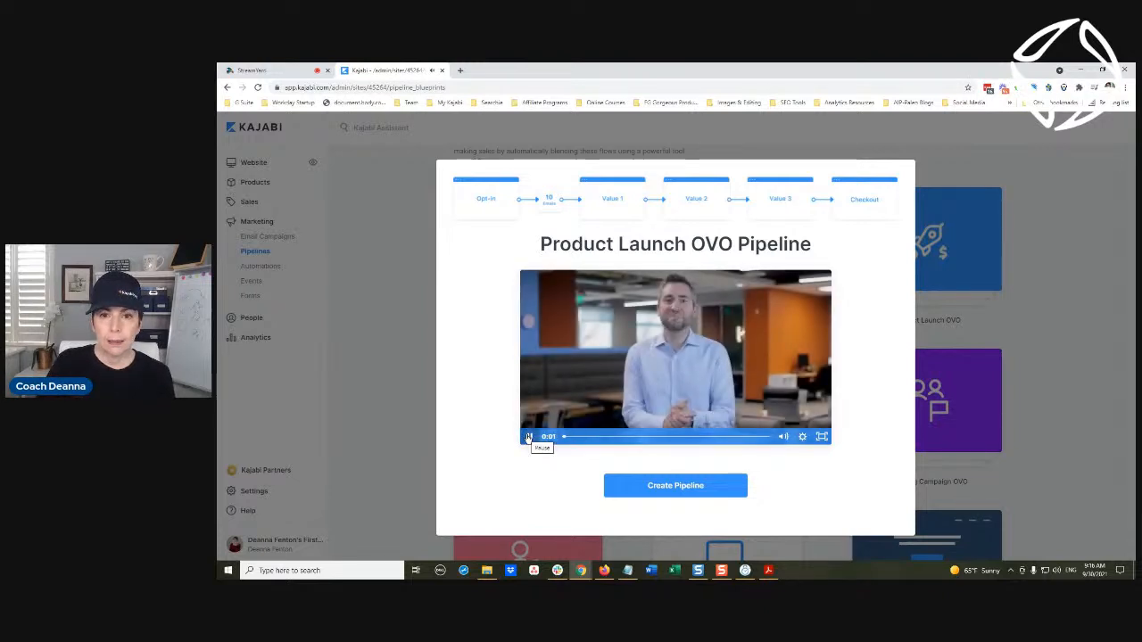
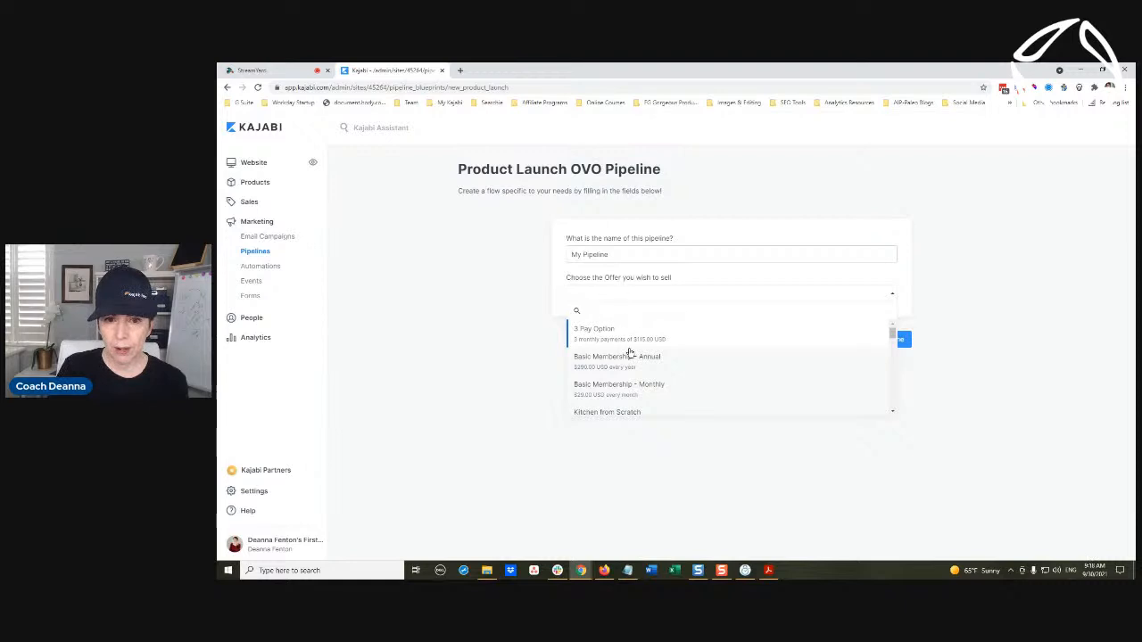
pyautogui.scroll(-3, 634, 382)
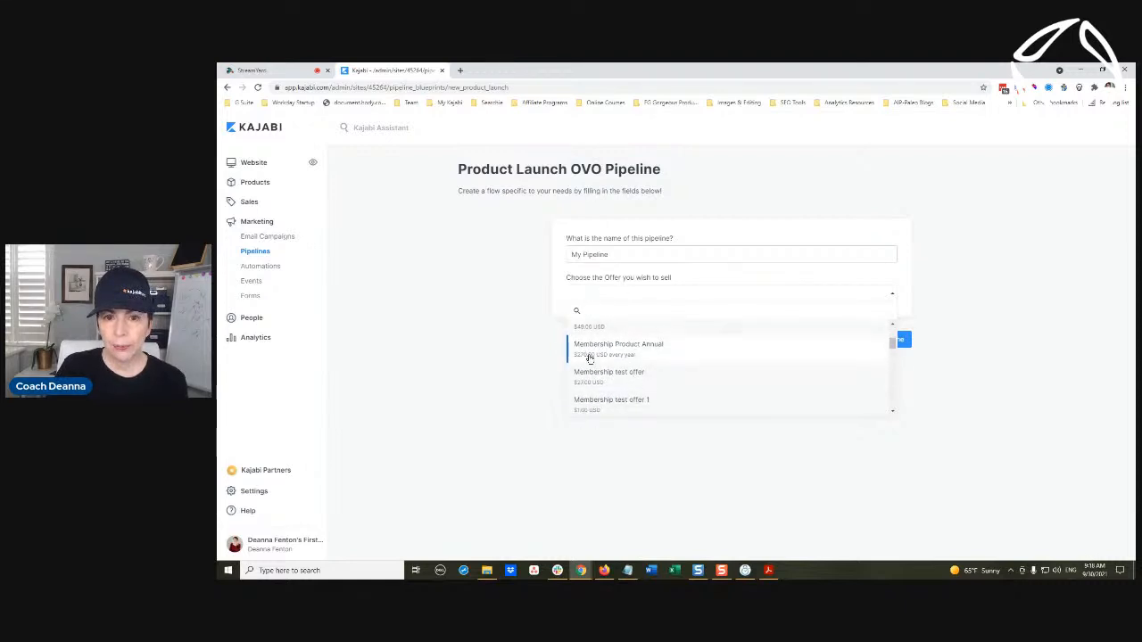
pyautogui.scroll(2, 594, 361)
pyautogui.click(601, 368)
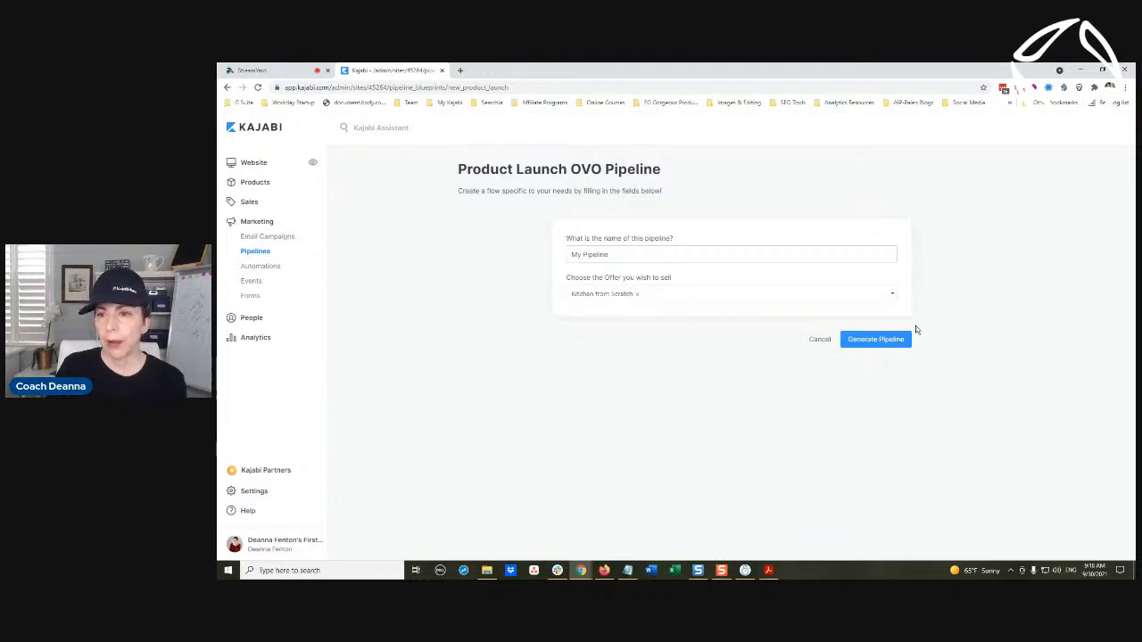
pyautogui.click(876, 340)
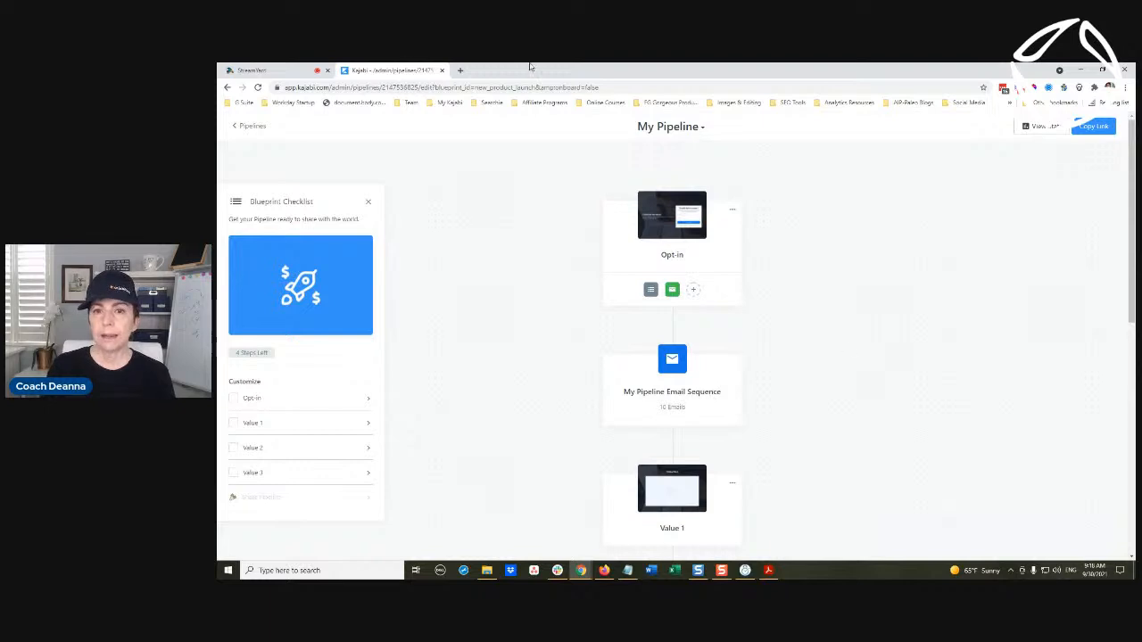
# Review the generated pipeline's flow from the opt-in to the offer checkout, along with its Blueprint Checklist
pyautogui.scroll(-4, 693, 301)
pyautogui.scroll(-4, 695, 302)
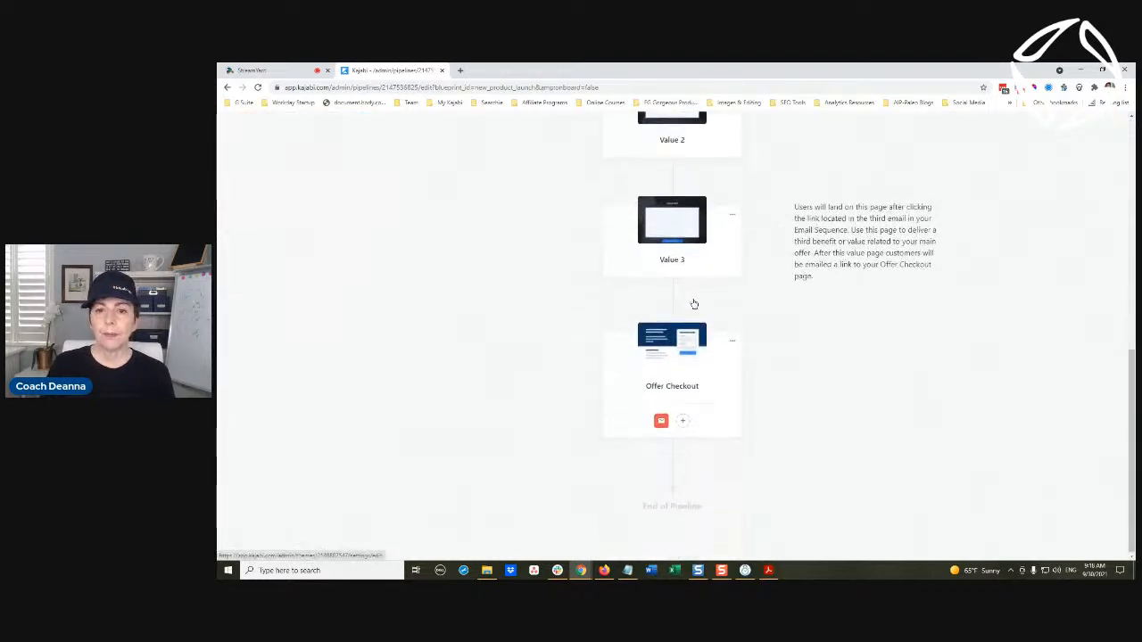
pyautogui.scroll(7, 694, 304)
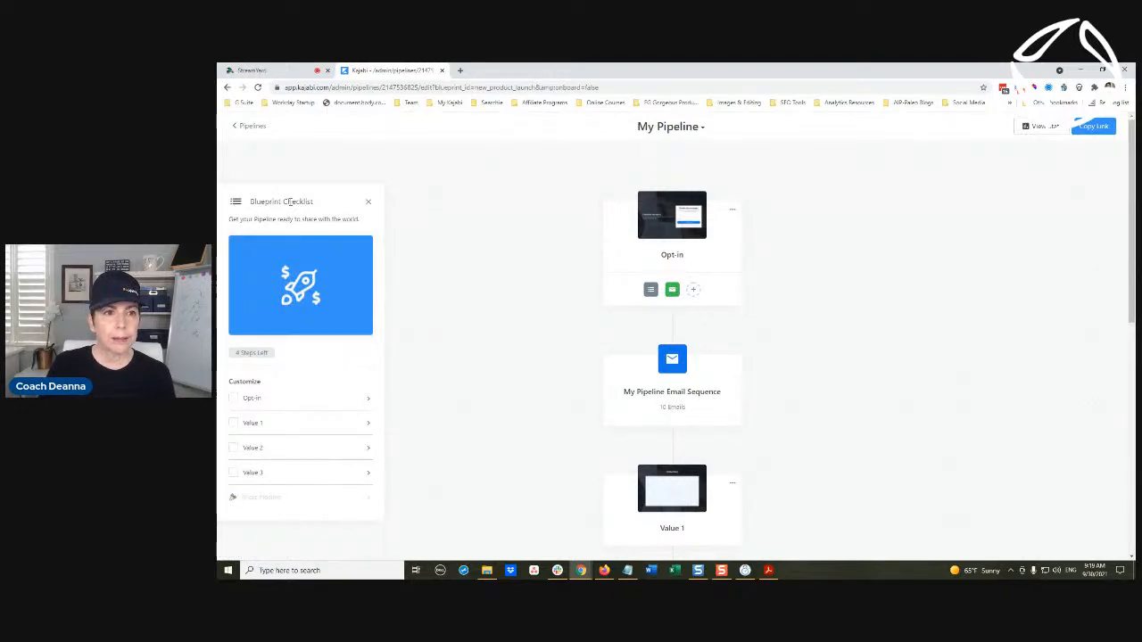
pyautogui.scroll(-1, 295, 312)
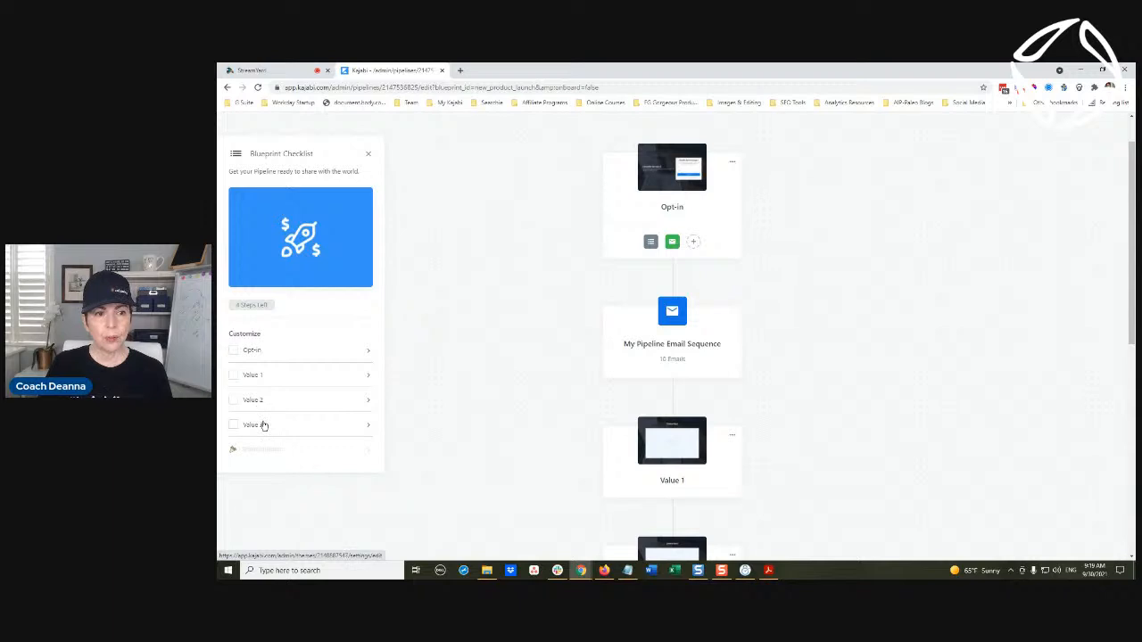
pyautogui.scroll(-2, 262, 426)
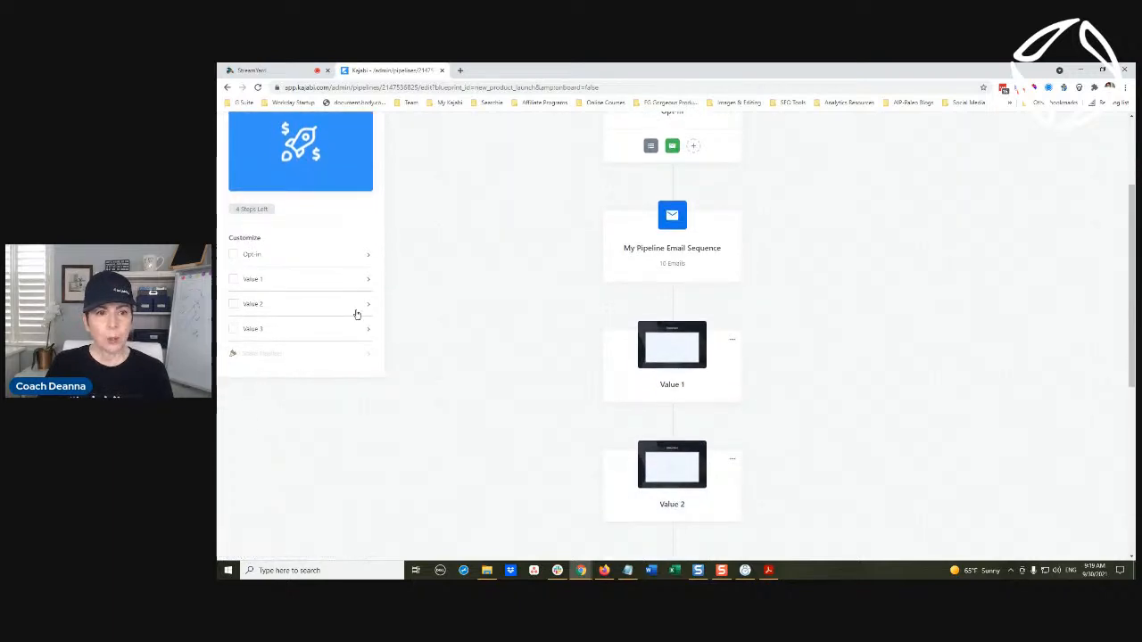
pyautogui.scroll(1, 467, 280)
pyautogui.scroll(3, 468, 280)
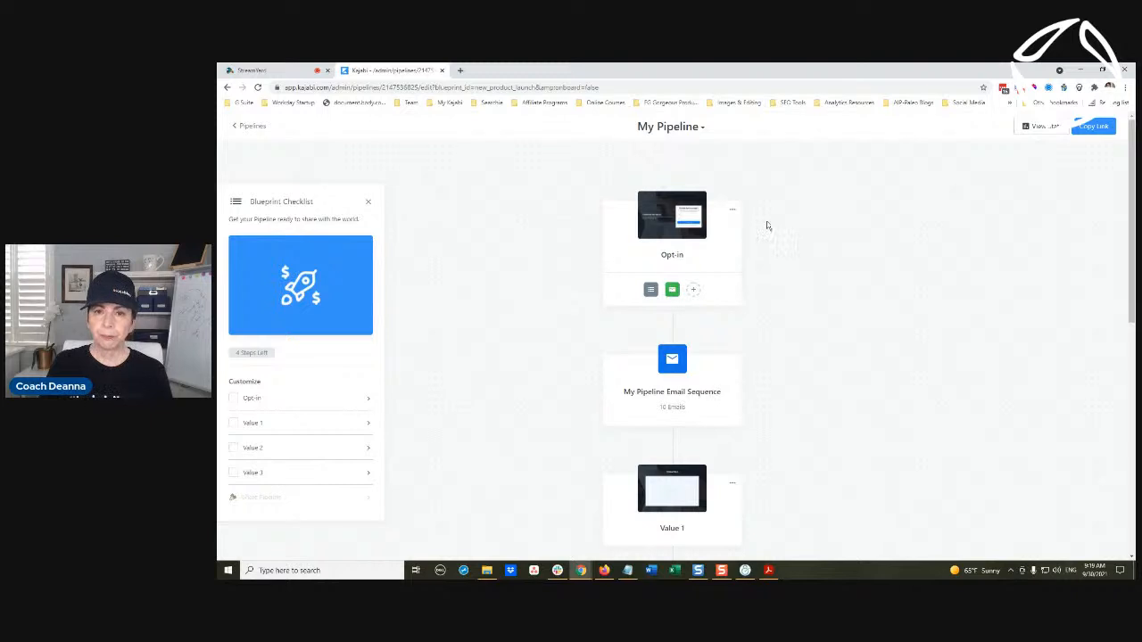
# Open the pipeline's Opt-in page for editing and show the settings of its form block
pyautogui.moveTo(683, 218)
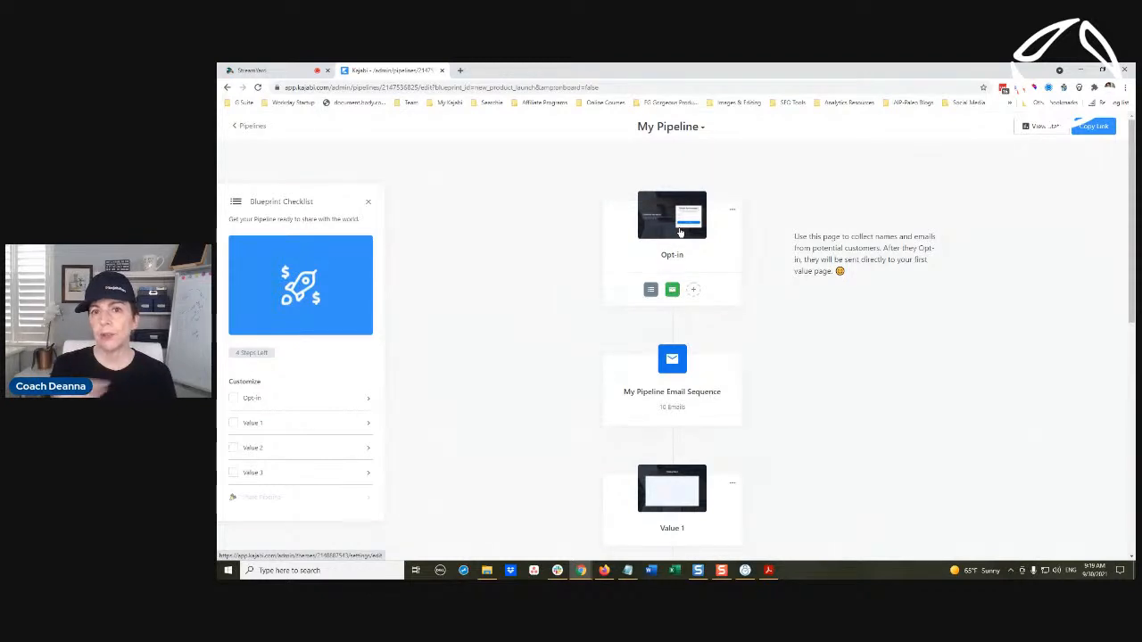
pyautogui.click(680, 232)
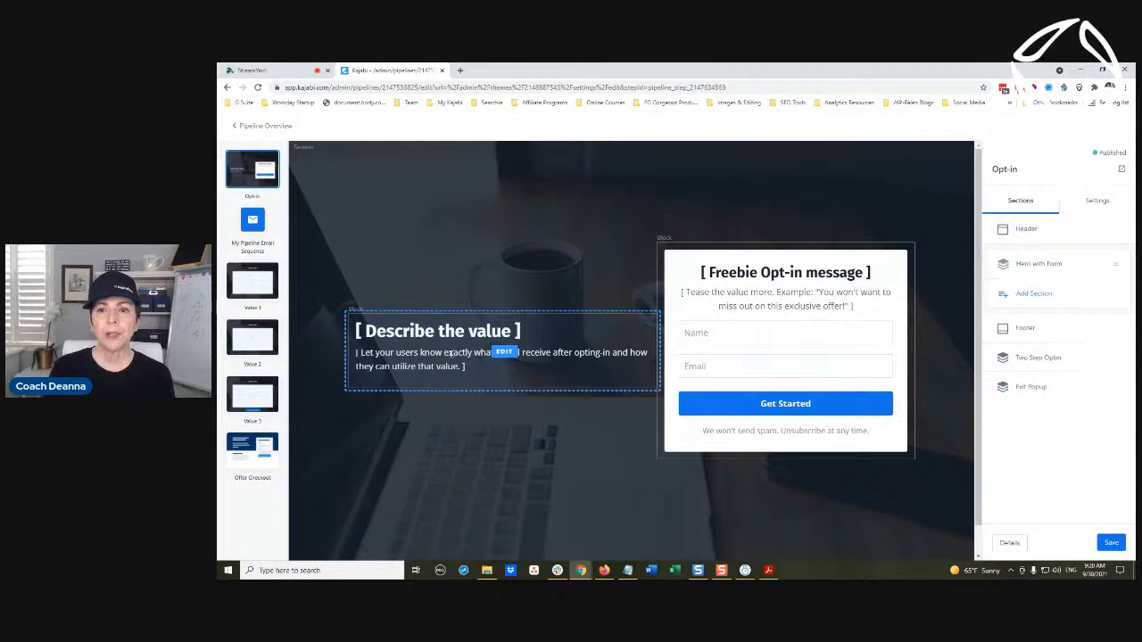
pyautogui.click(767, 340)
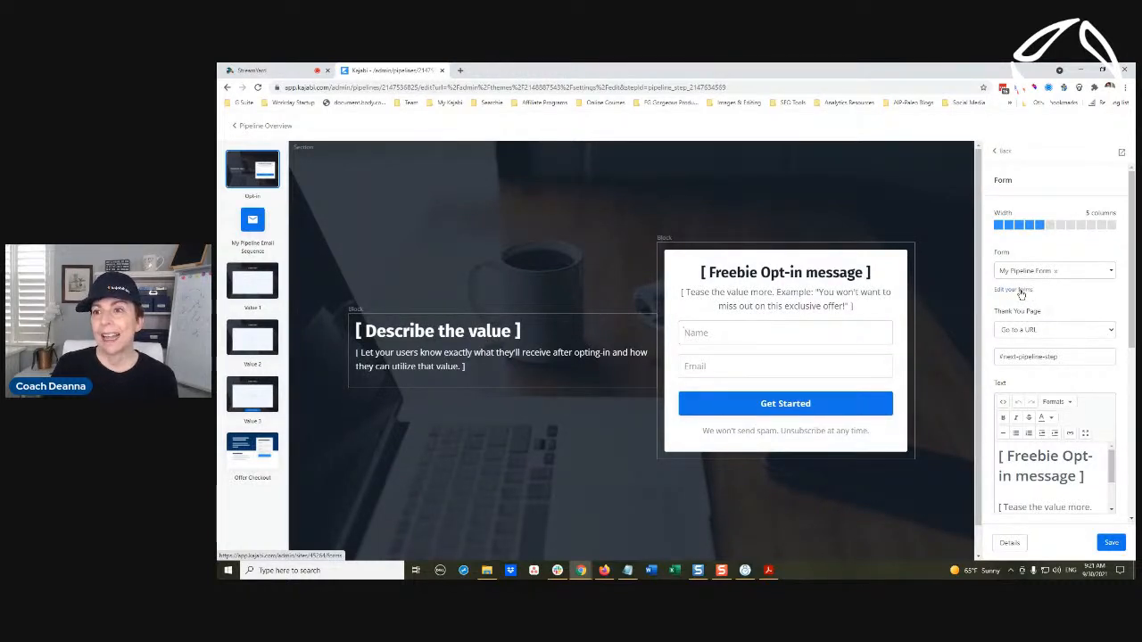
# Open My Pipeline Form from the form block's settings and examine its opt-in options, form fields and automations
pyautogui.click(1022, 294)
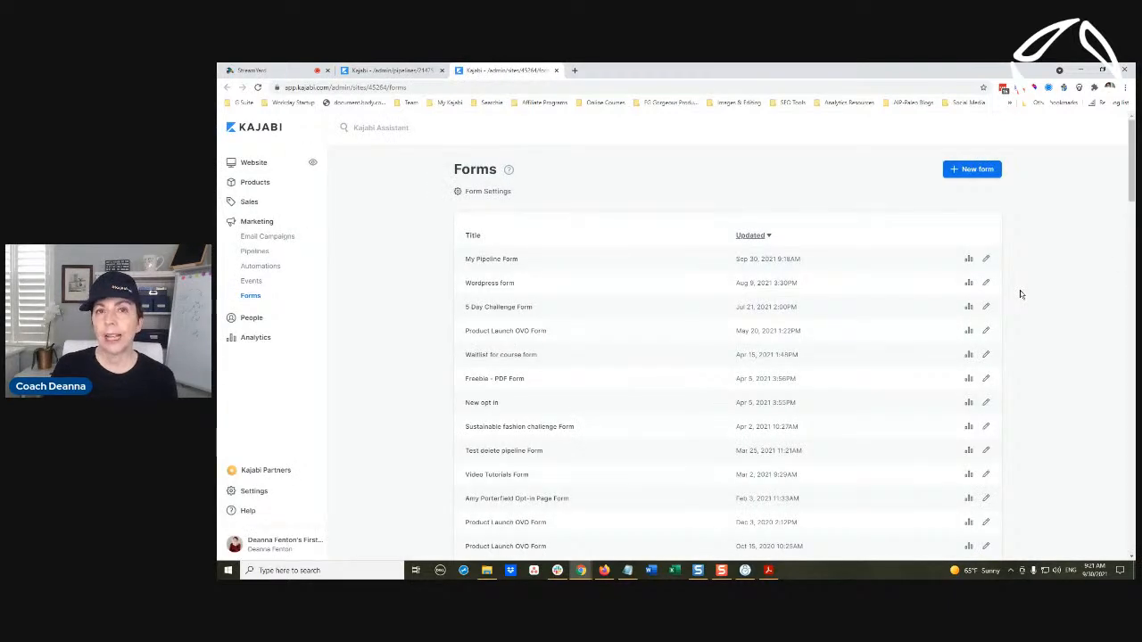
pyautogui.click(501, 259)
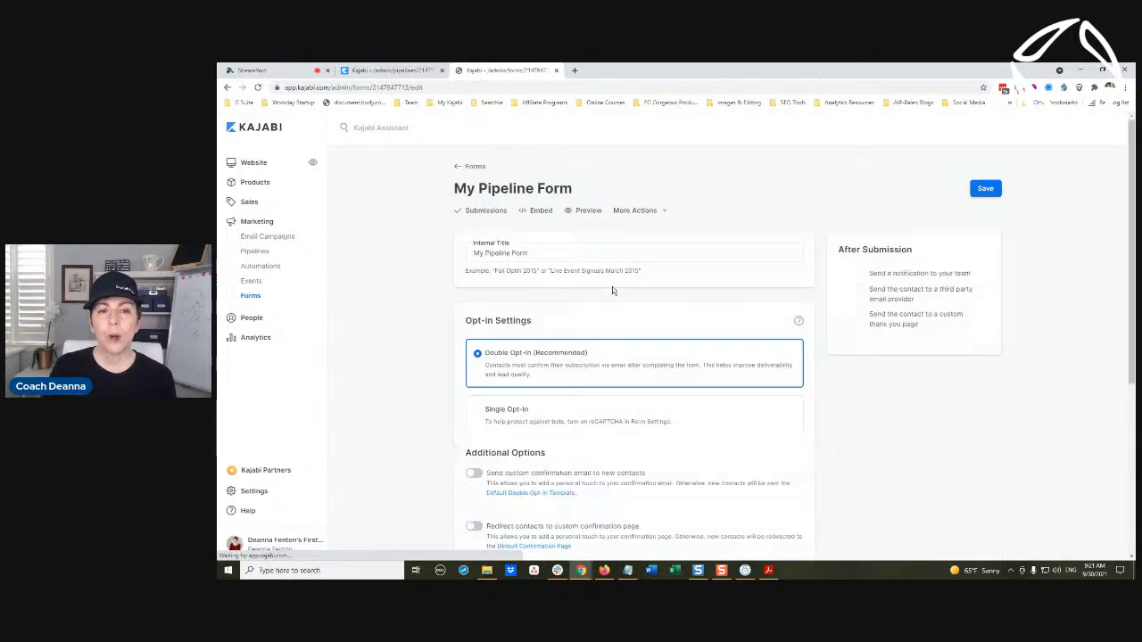
pyautogui.scroll(-5, 612, 290)
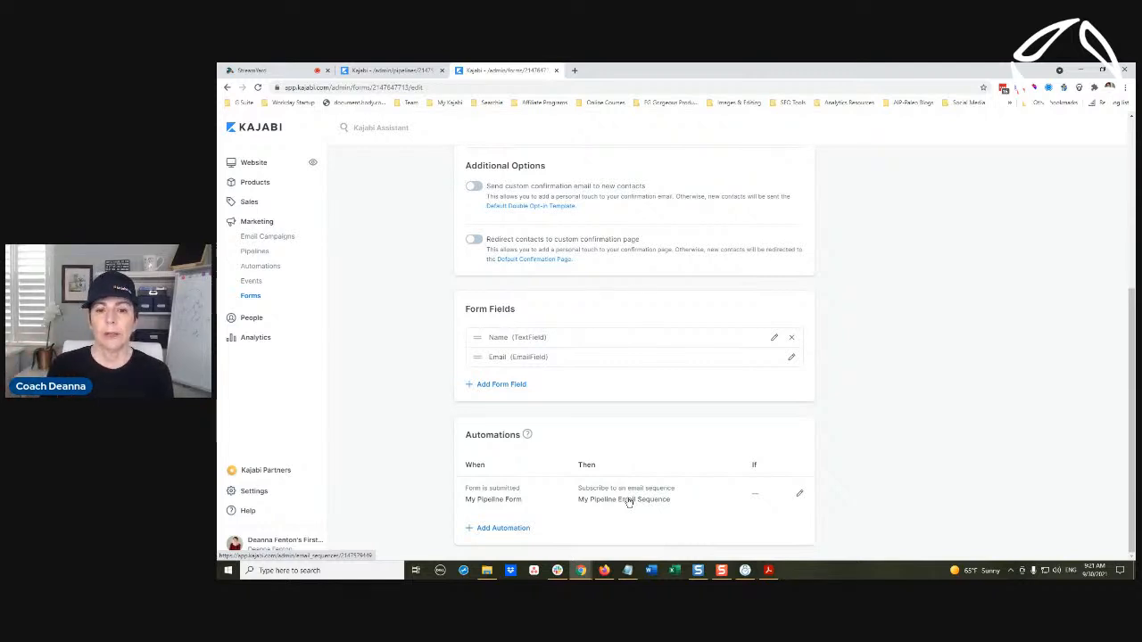
pyautogui.scroll(3, 704, 187)
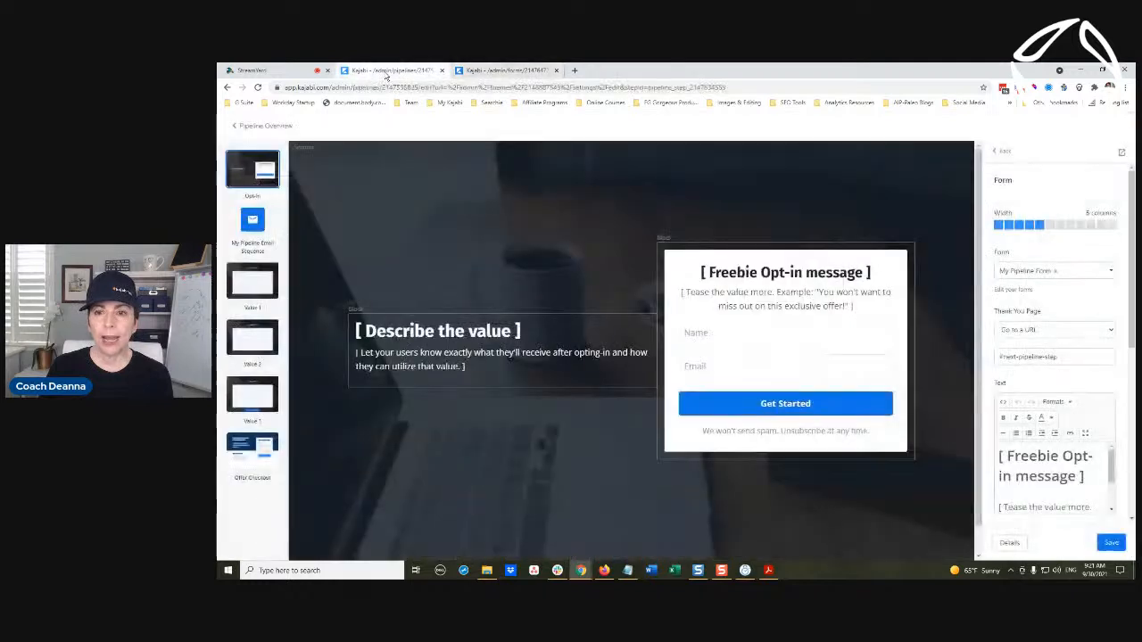
# Return to the Opt-in page editor and read through the form block's placeholder text
pyautogui.click(385, 71)
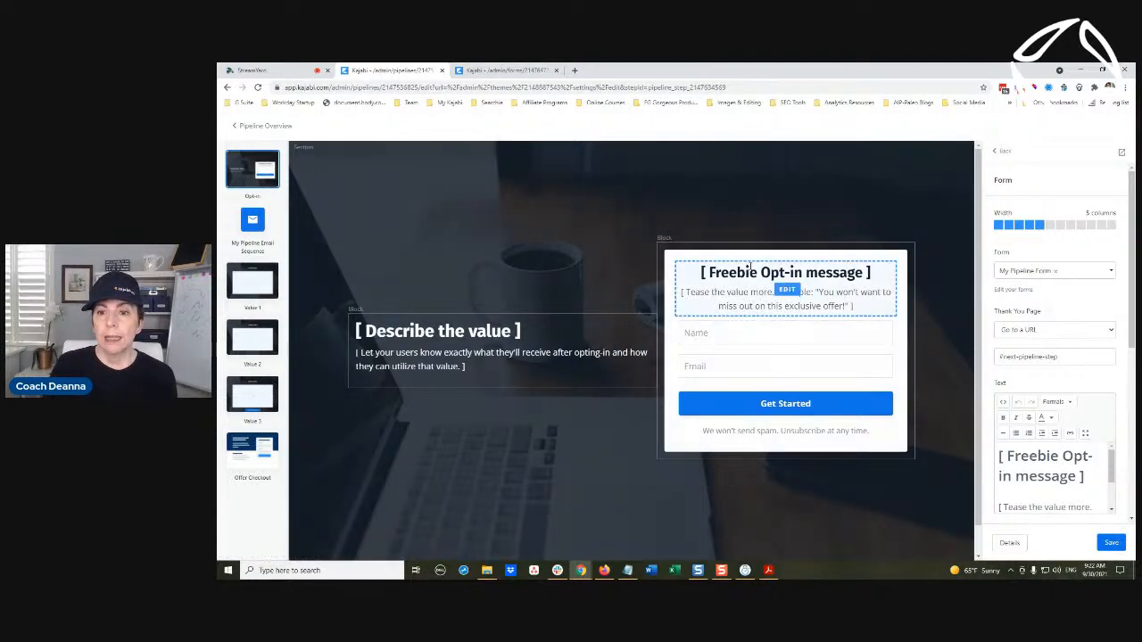
pyautogui.scroll(-1, 607, 515)
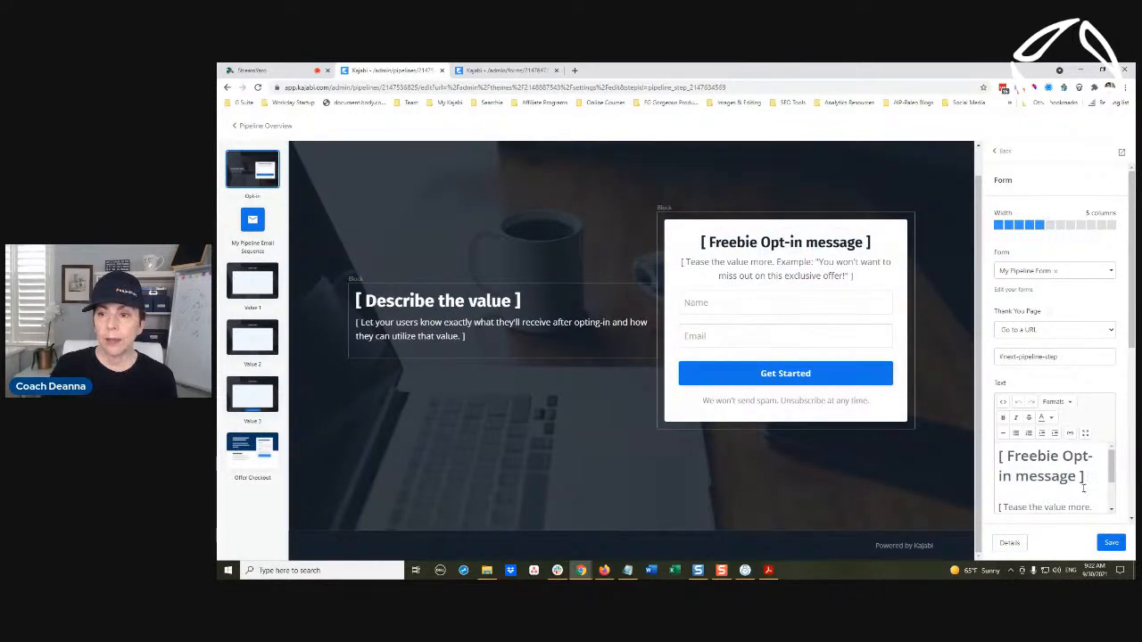
pyautogui.scroll(-2, 1064, 489)
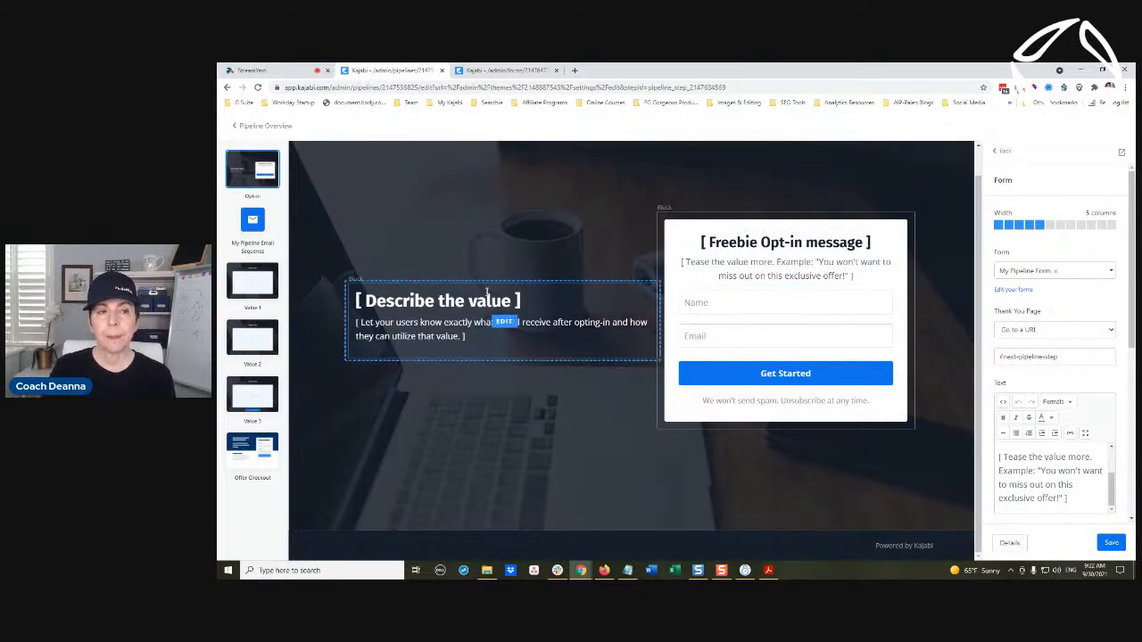
# Open My Pipeline Email Sequence, leaving the Opt-in page without saving, and read through the Lesson Link email's template
pyautogui.click(252, 224)
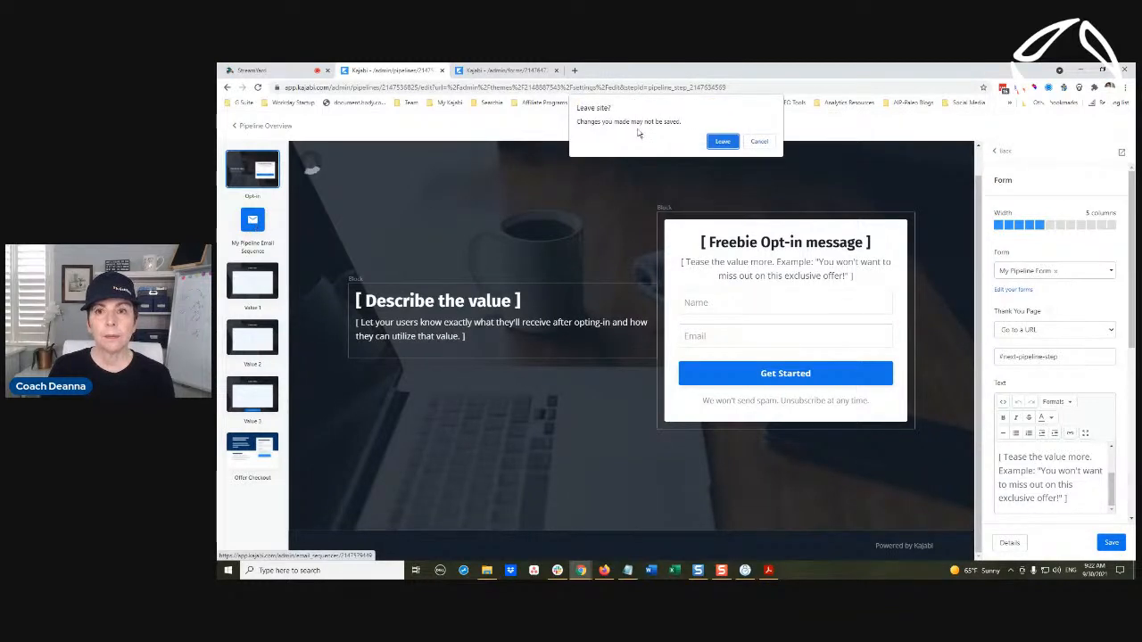
pyautogui.click(721, 141)
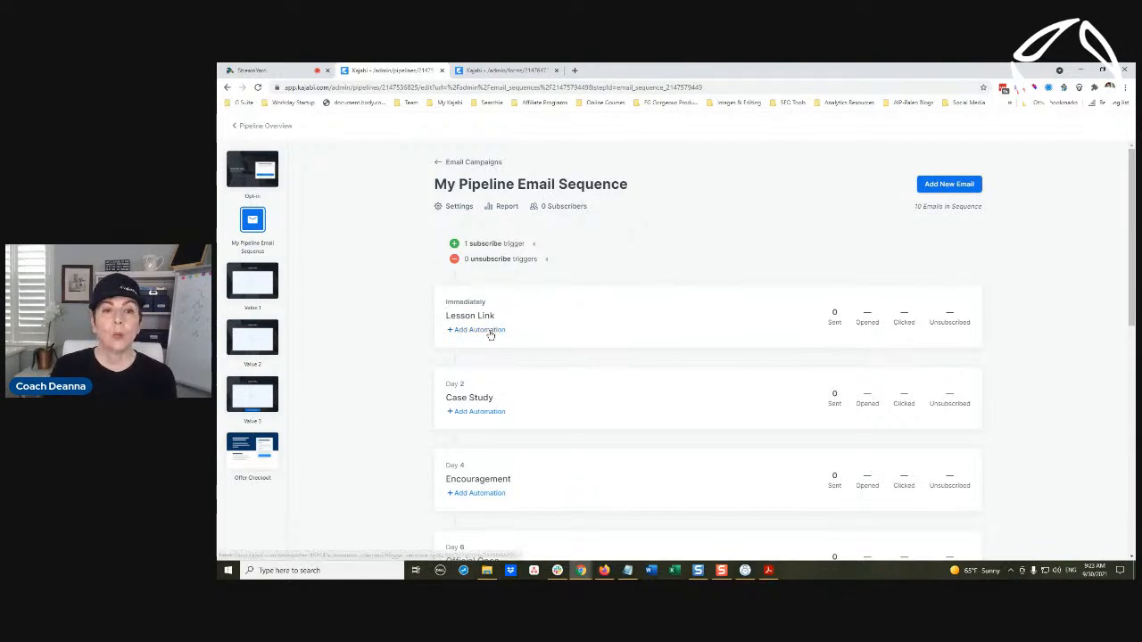
pyautogui.scroll(-1, 487, 306)
pyautogui.click(483, 271)
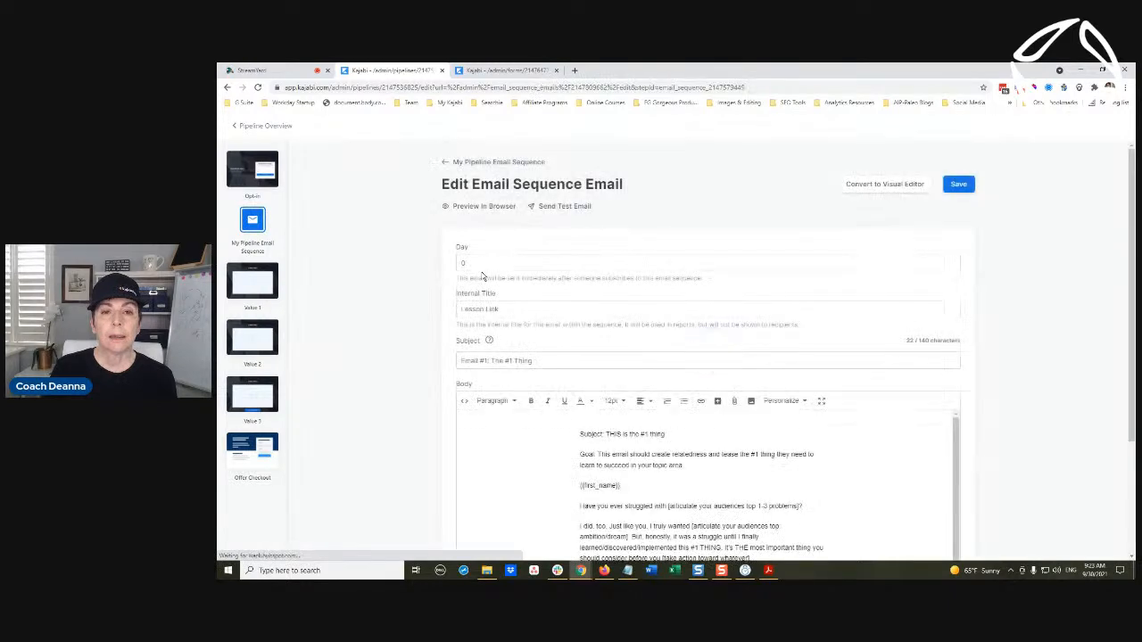
pyautogui.scroll(-2, 809, 432)
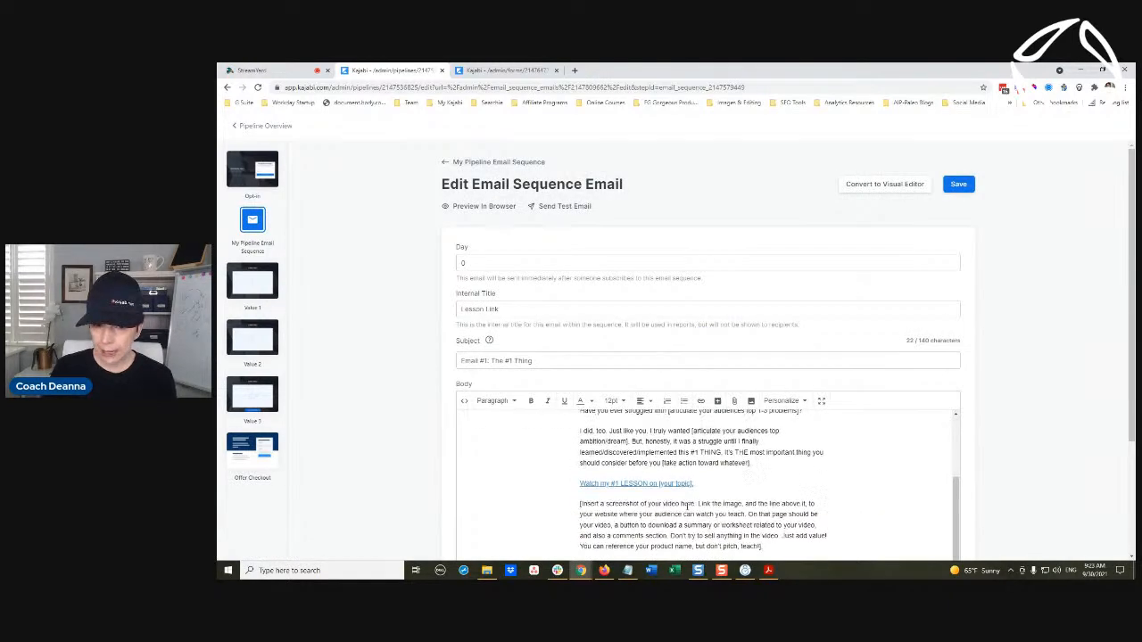
pyautogui.scroll(4, 714, 473)
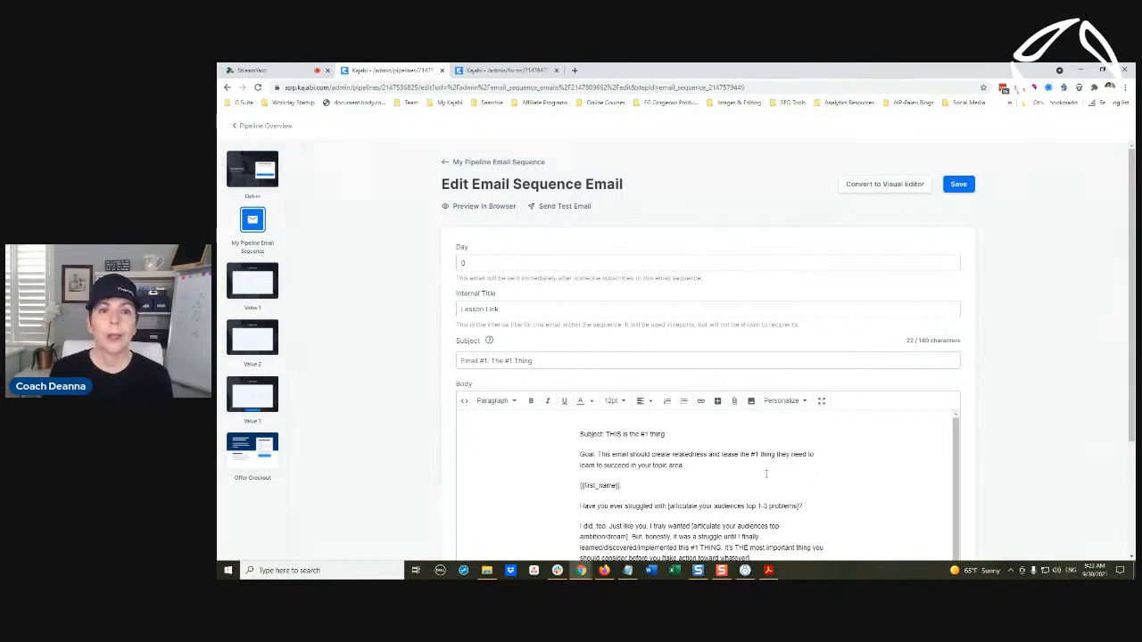
# Return to the email sequence and open the Day 2 Case Study email to read its subject and body template
pyautogui.click(512, 162)
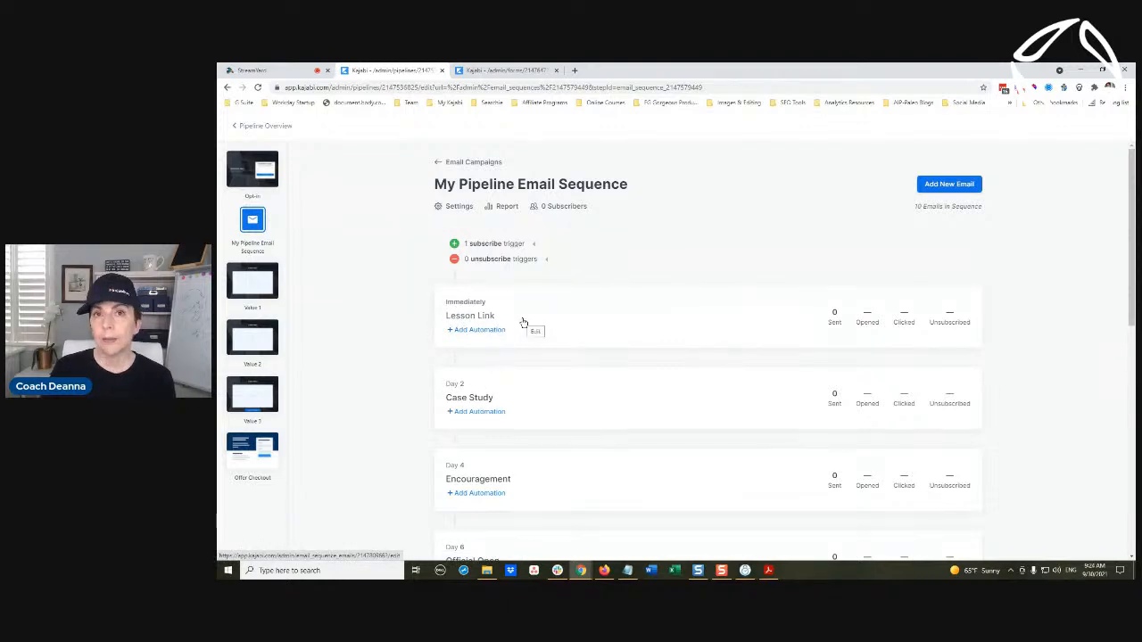
pyautogui.scroll(-1, 500, 339)
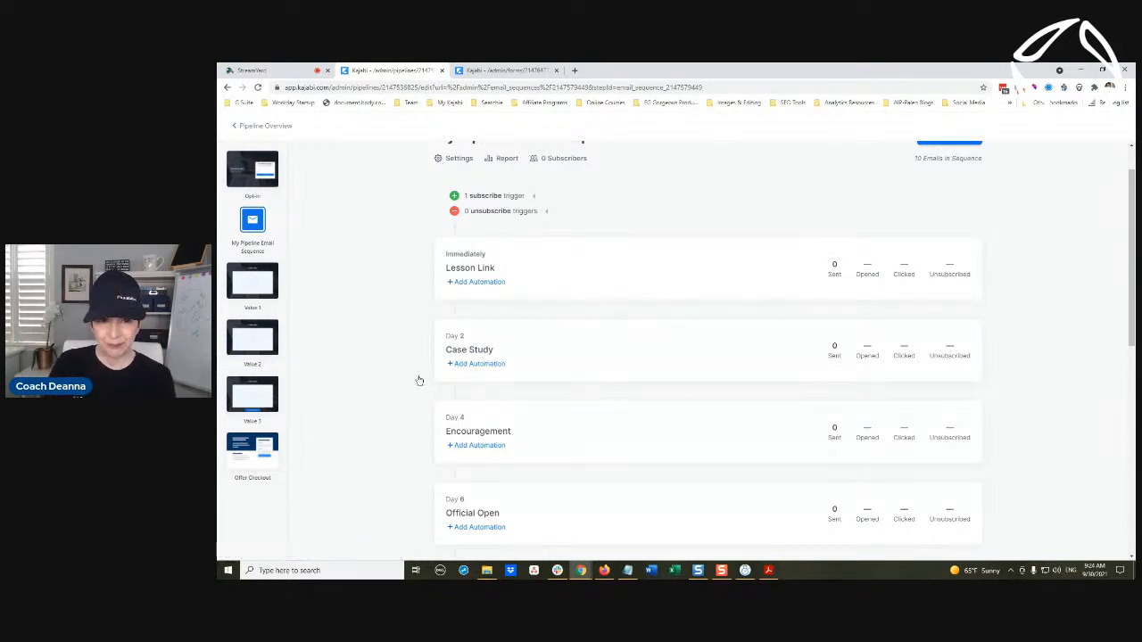
pyautogui.scroll(-2, 564, 341)
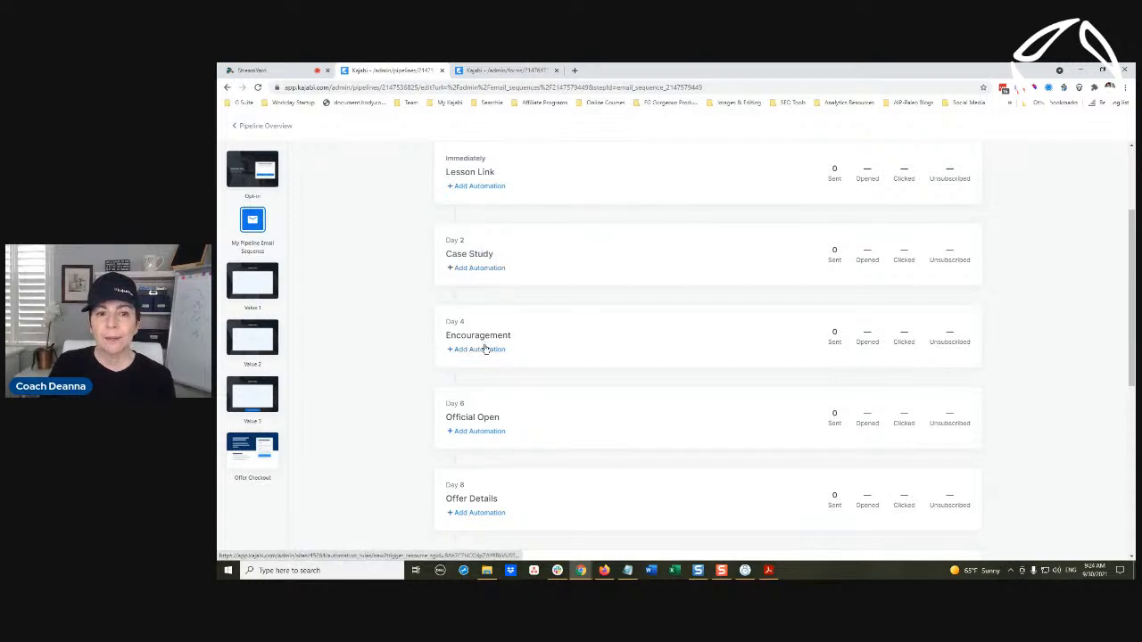
pyautogui.click(482, 256)
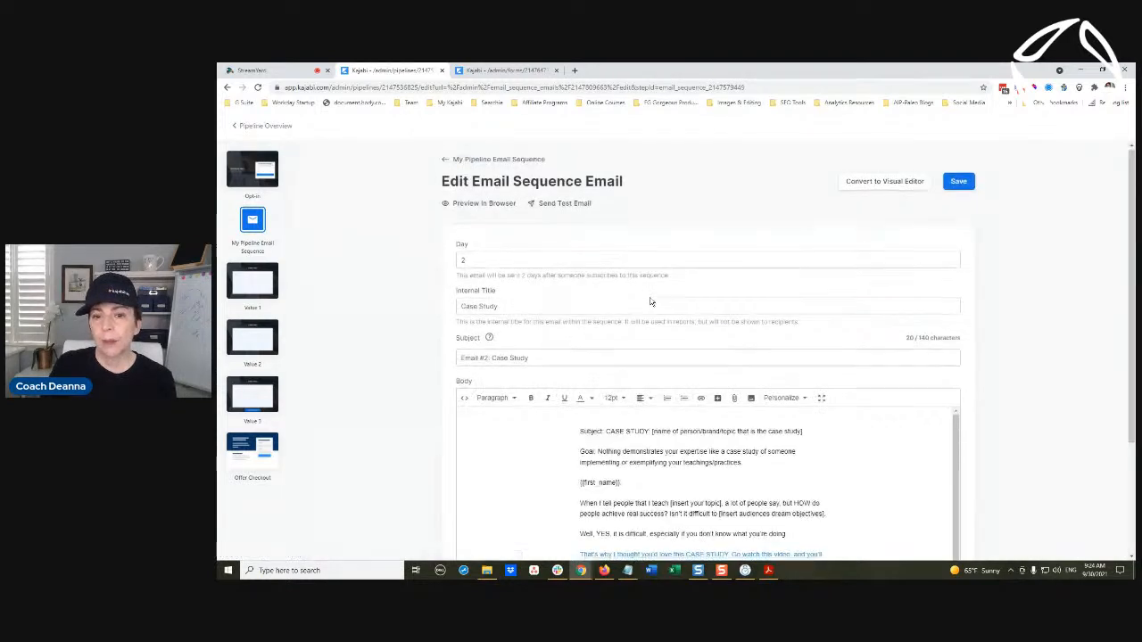
pyautogui.scroll(-3, 652, 299)
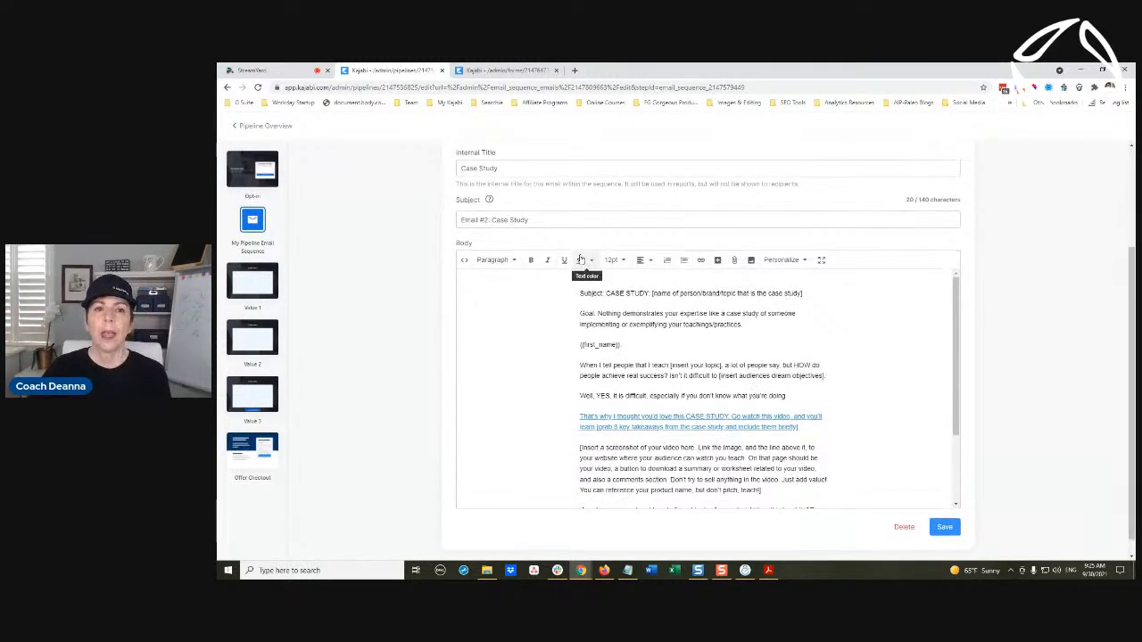
pyautogui.scroll(3, 581, 260)
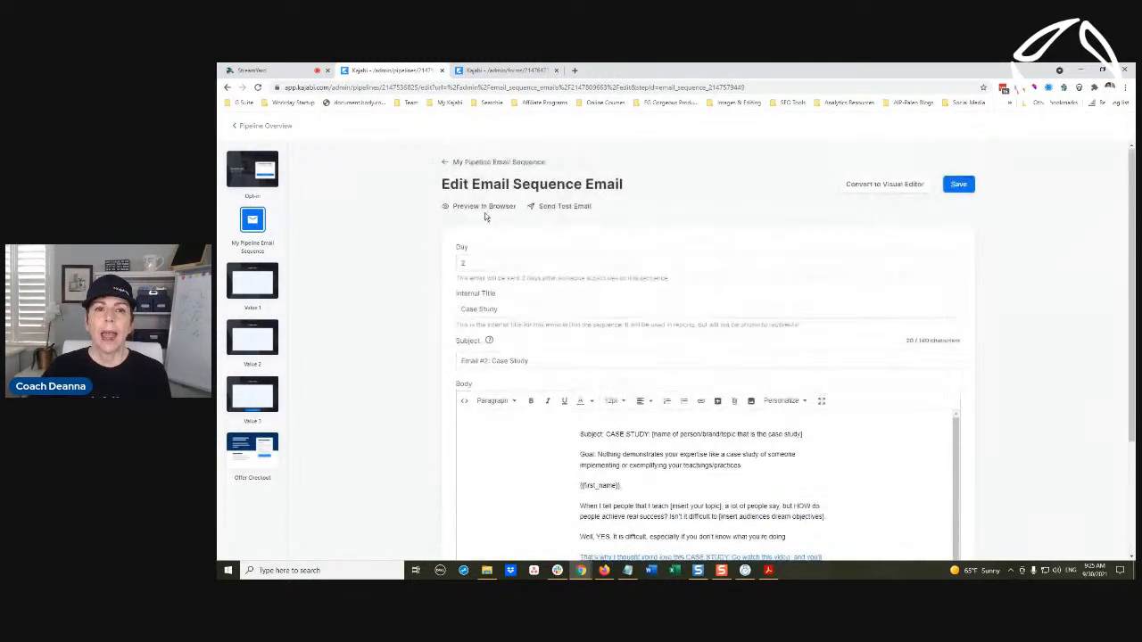
# Return to the email sequence, review its scheduled emails through the Final Reminder, and expand the unsubscribe triggers
pyautogui.click(474, 164)
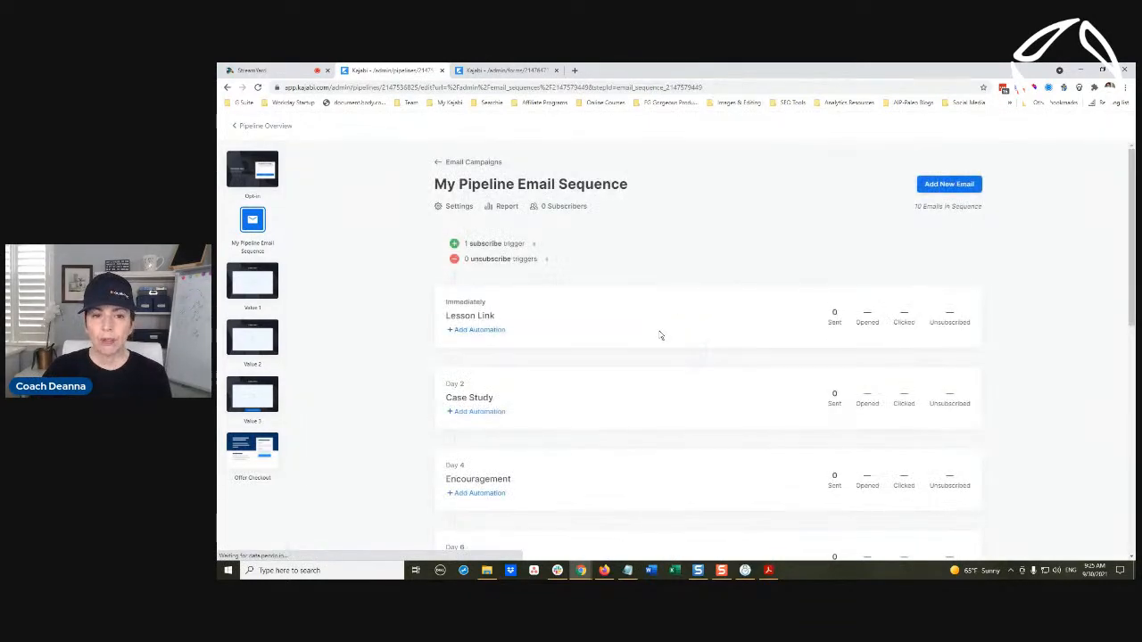
pyautogui.scroll(-3, 661, 335)
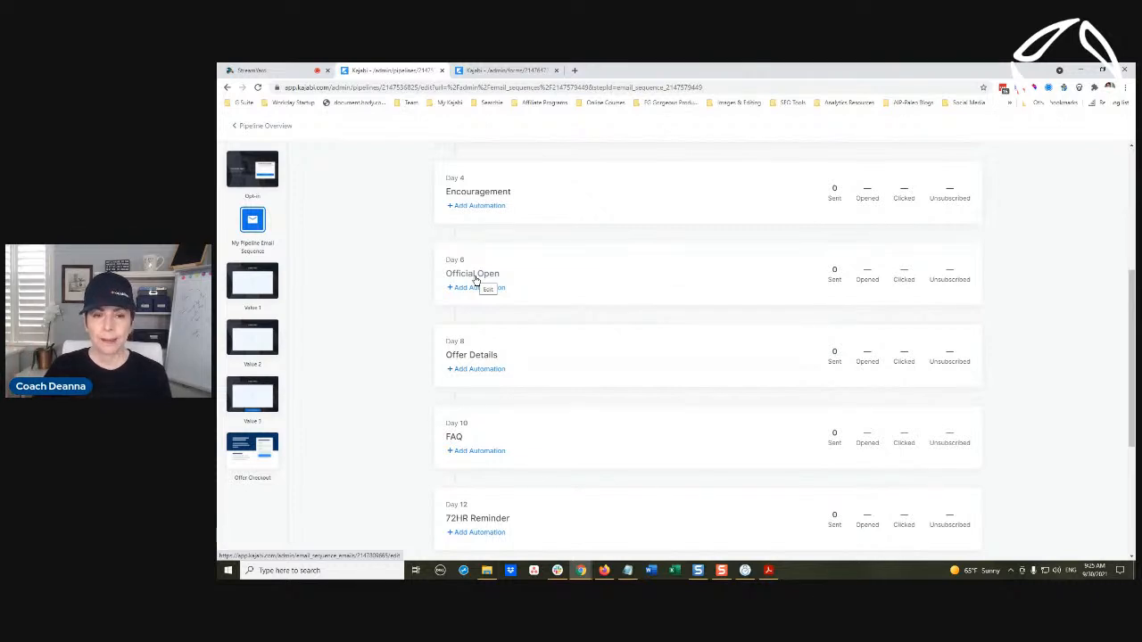
pyautogui.scroll(-2, 476, 280)
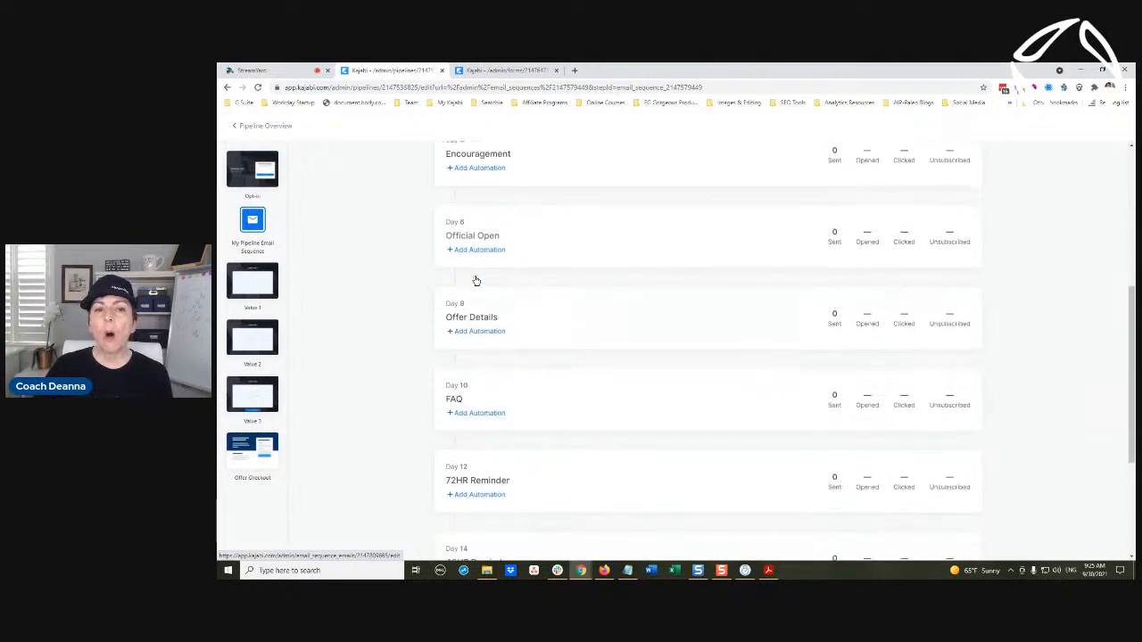
pyautogui.scroll(-3, 490, 396)
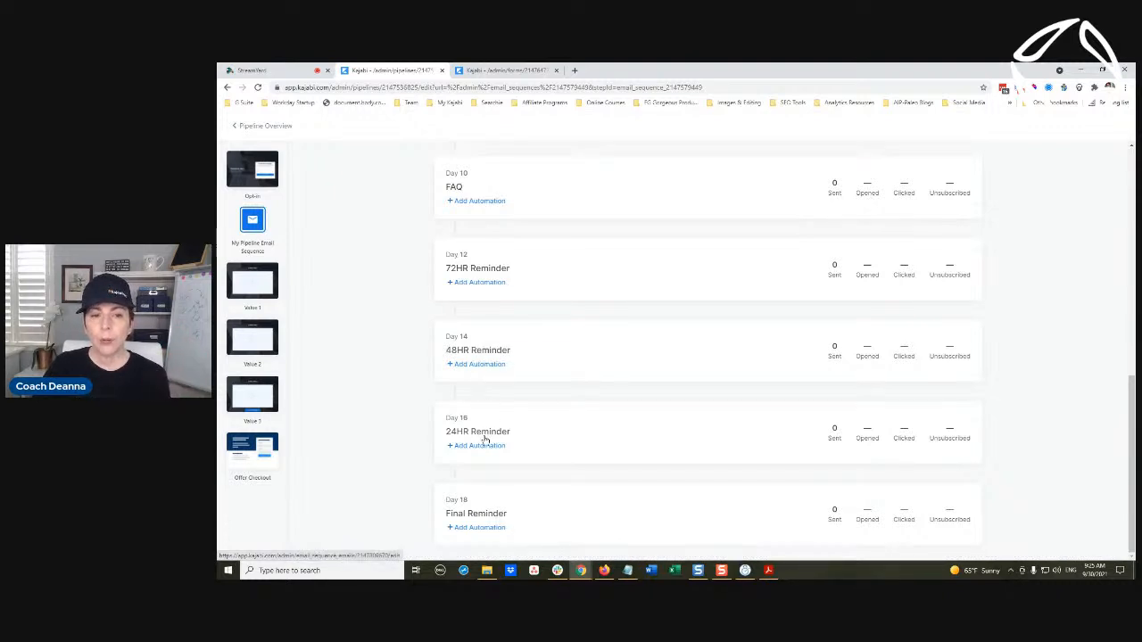
pyautogui.scroll(5, 513, 300)
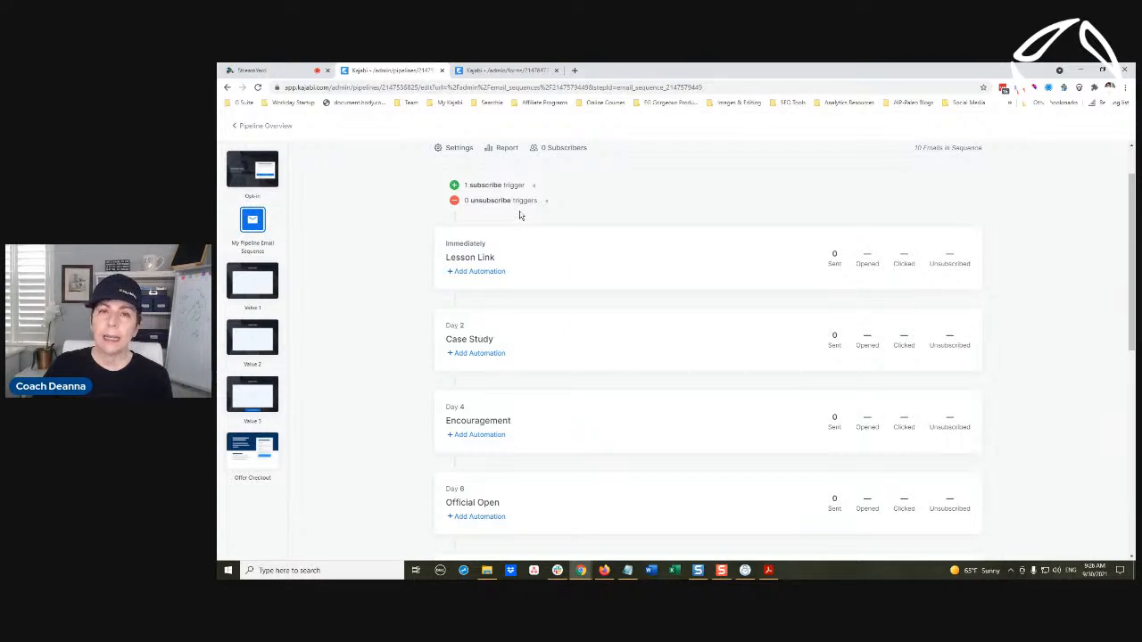
pyautogui.scroll(-5, 543, 295)
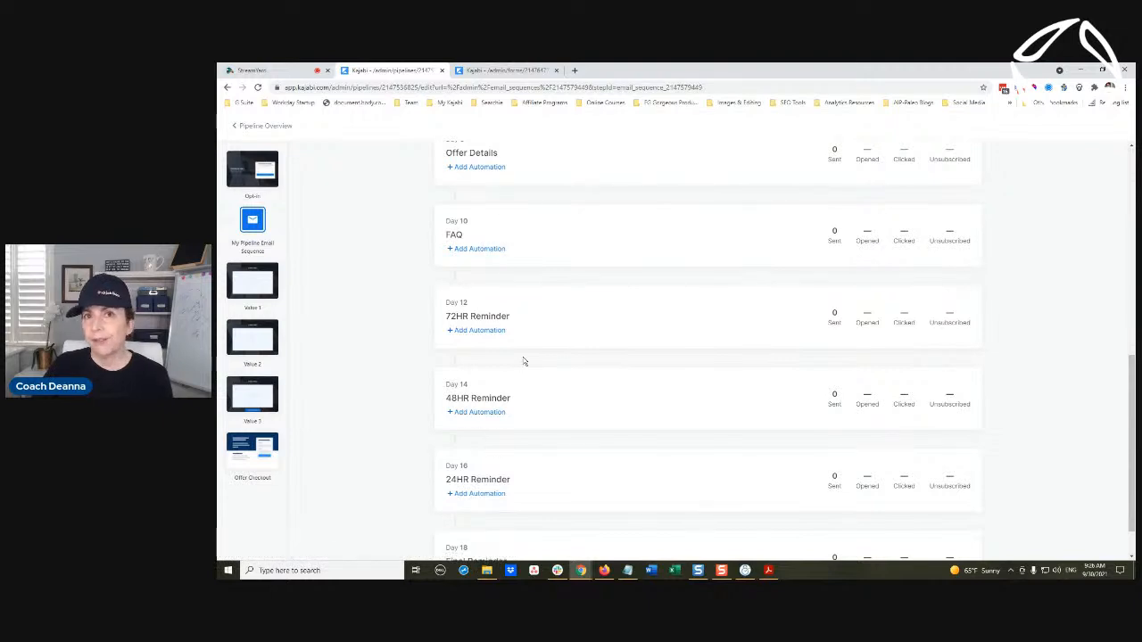
pyautogui.scroll(5, 524, 361)
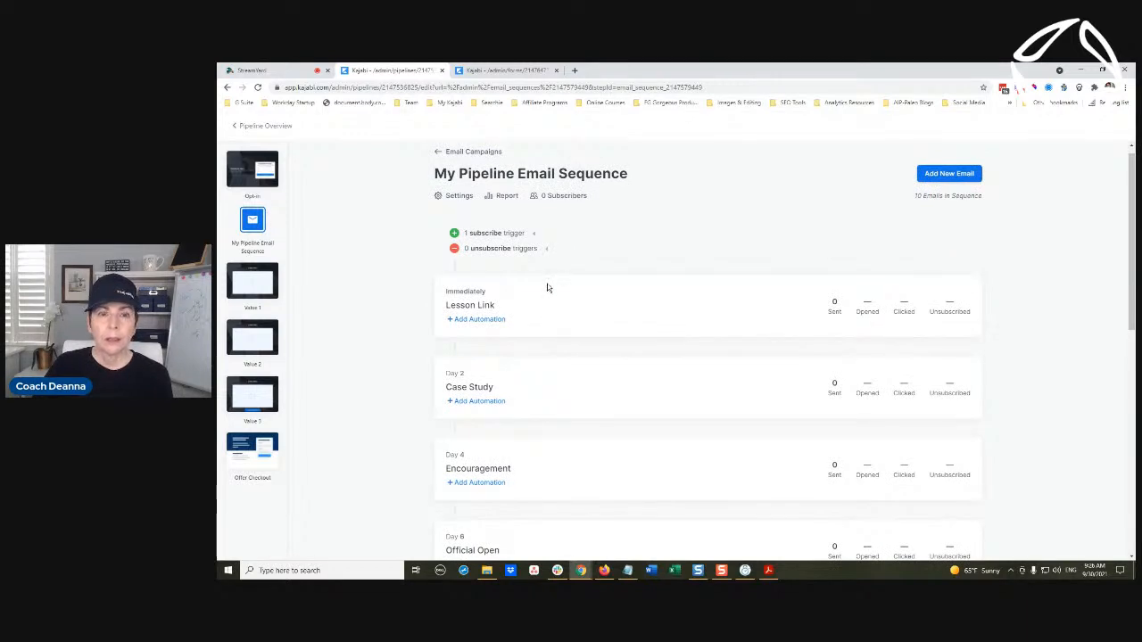
pyautogui.click(516, 250)
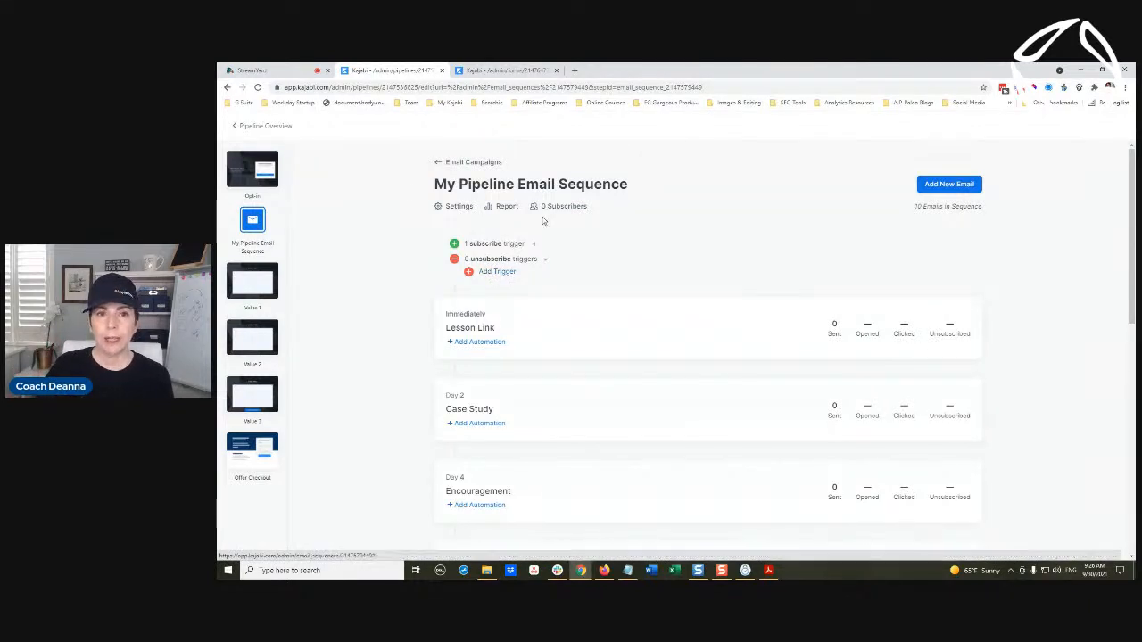
# Open the pipeline's Value 1 page and examine its video area, three-video row and the contents of the Video Lesson section
pyautogui.click(243, 281)
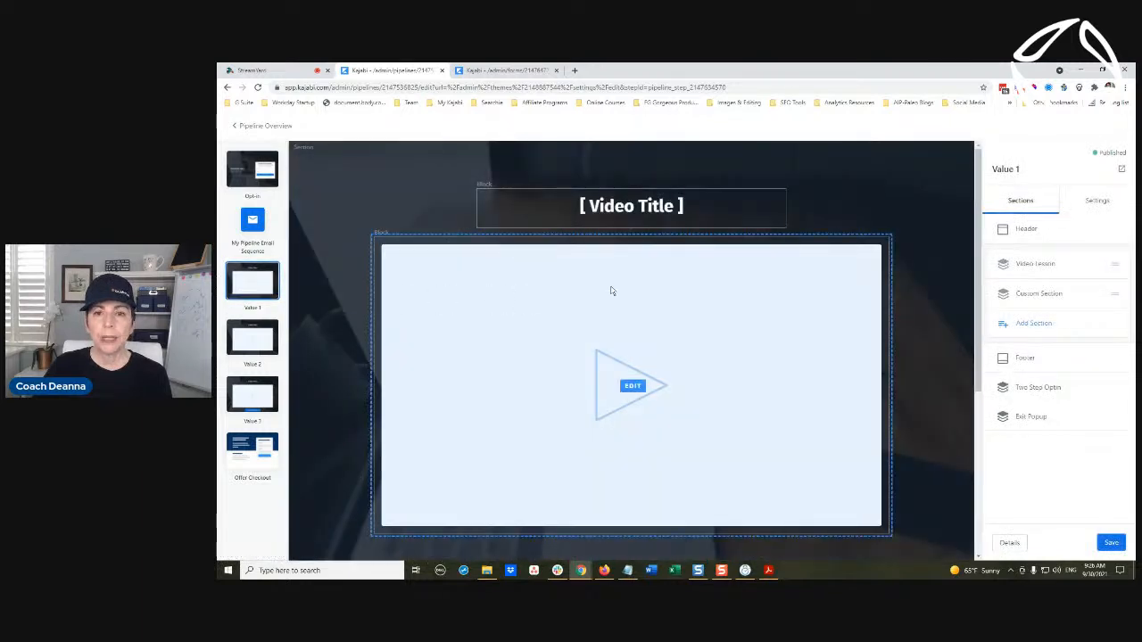
pyautogui.scroll(-5, 875, 327)
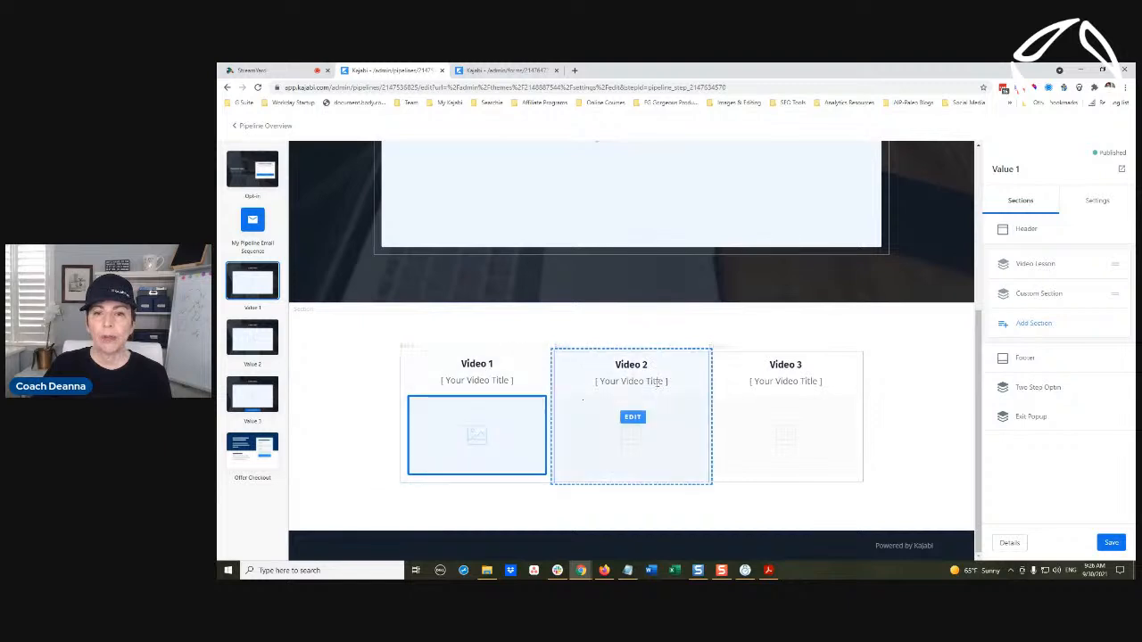
pyautogui.scroll(5, 868, 299)
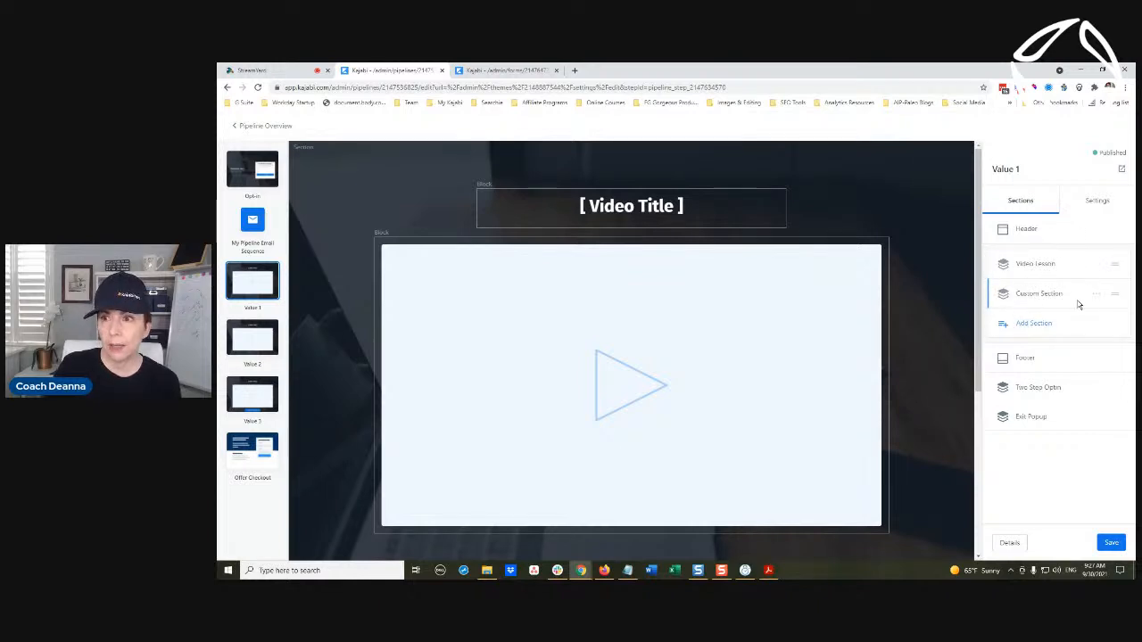
pyautogui.click(1026, 264)
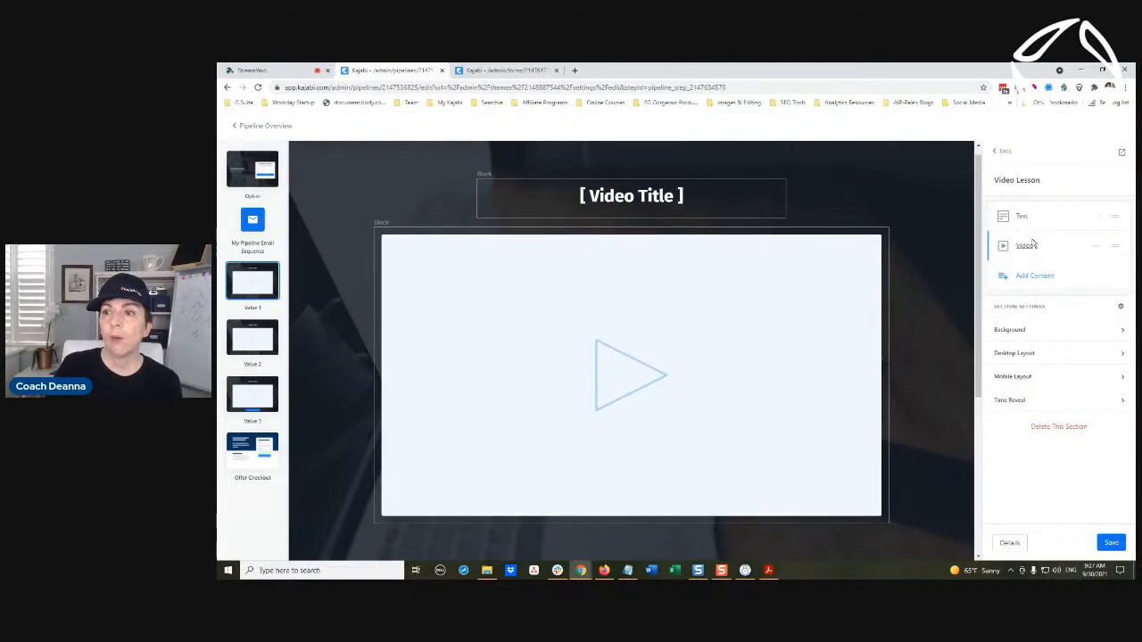
pyautogui.click(999, 151)
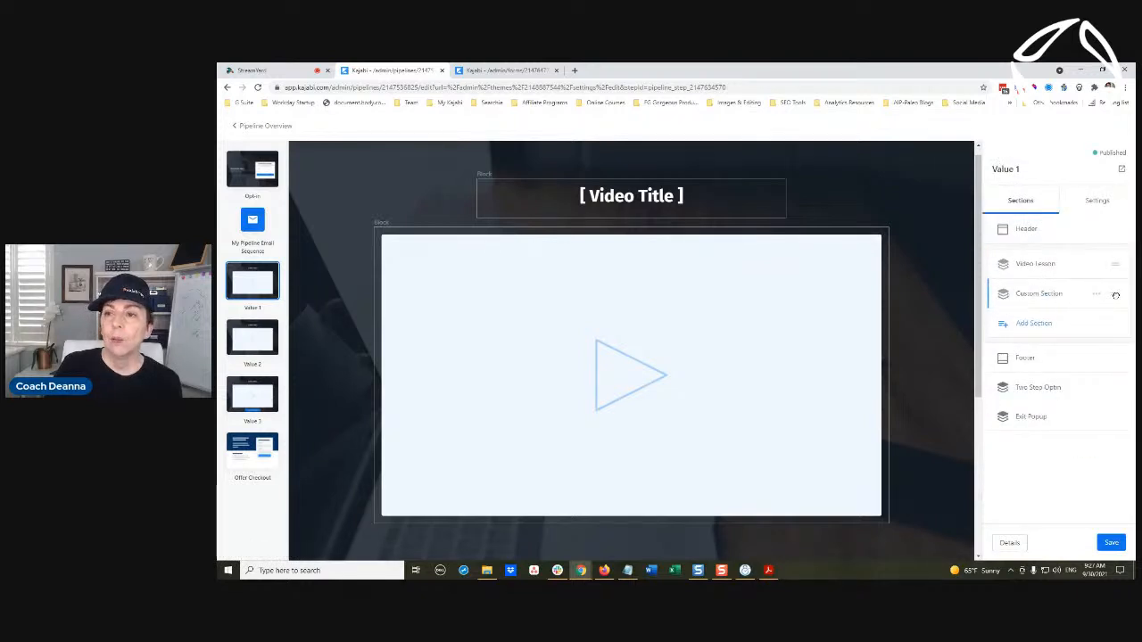
# Move the Custom Section with the three-video row above the Video Lesson section and check the page layout
pyautogui.moveTo(1115, 295); pyautogui.dragTo(1114, 261)
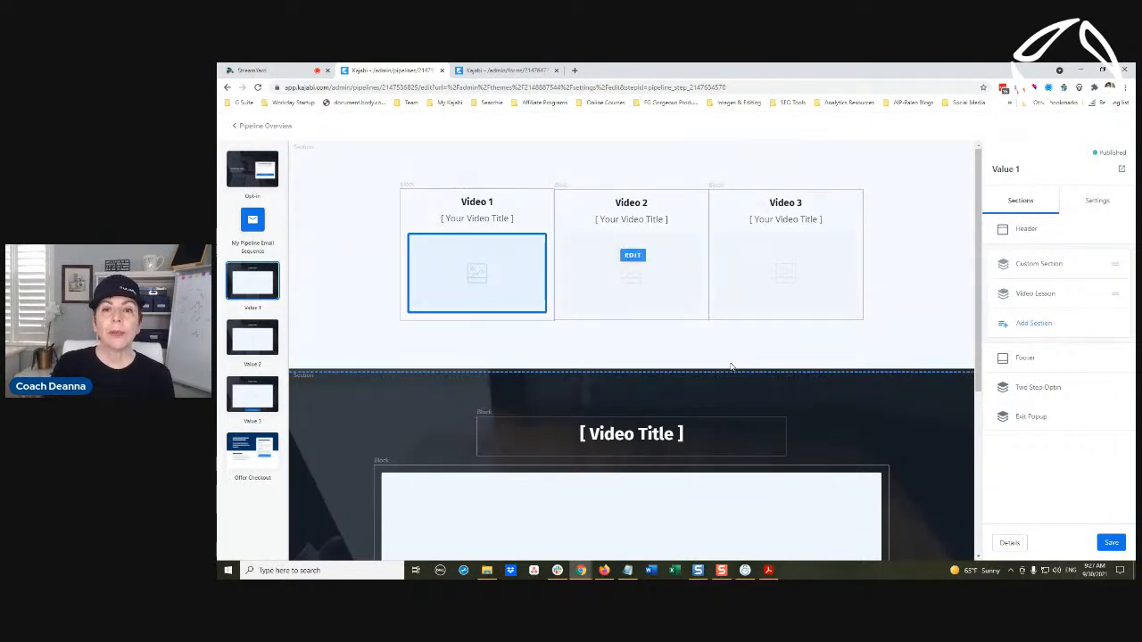
pyautogui.scroll(-3, 872, 331)
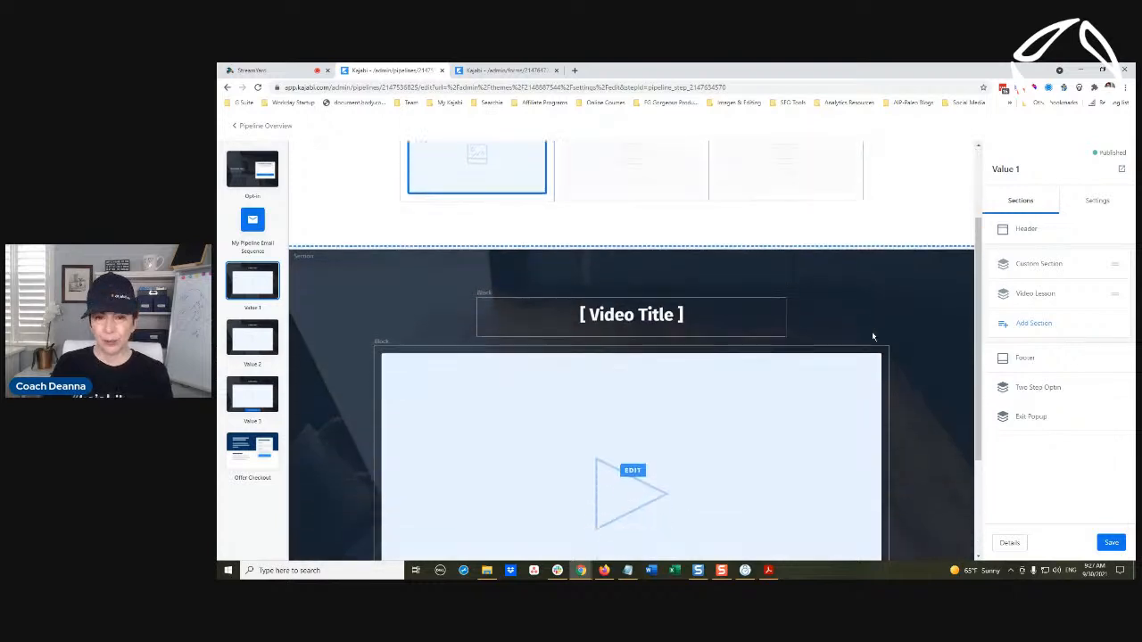
pyautogui.scroll(3, 874, 336)
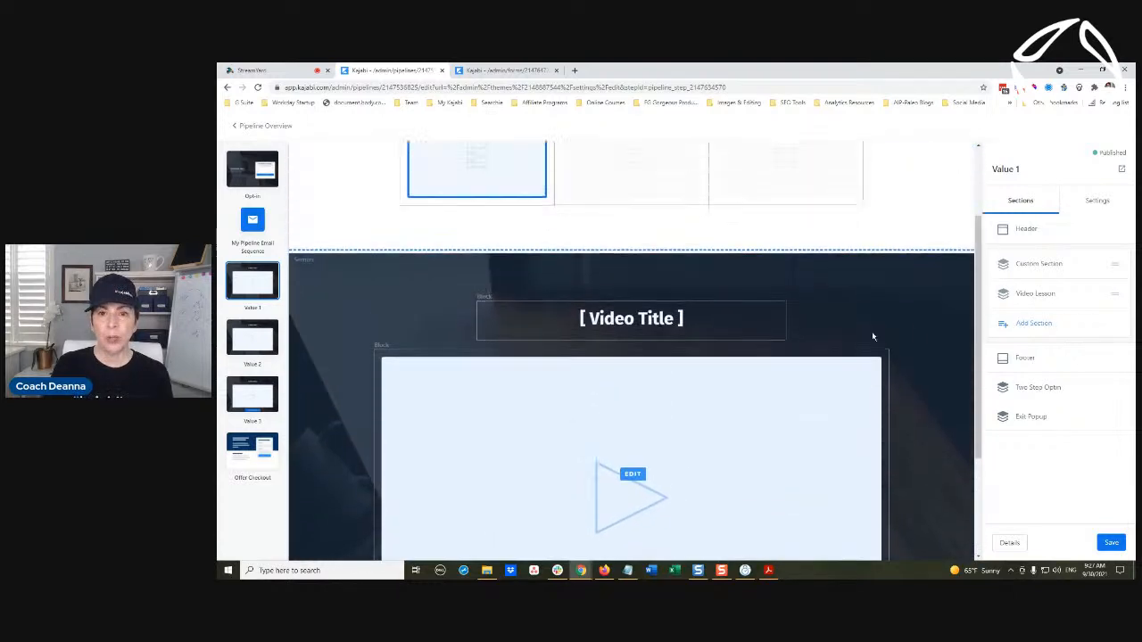
pyautogui.scroll(-2, 872, 337)
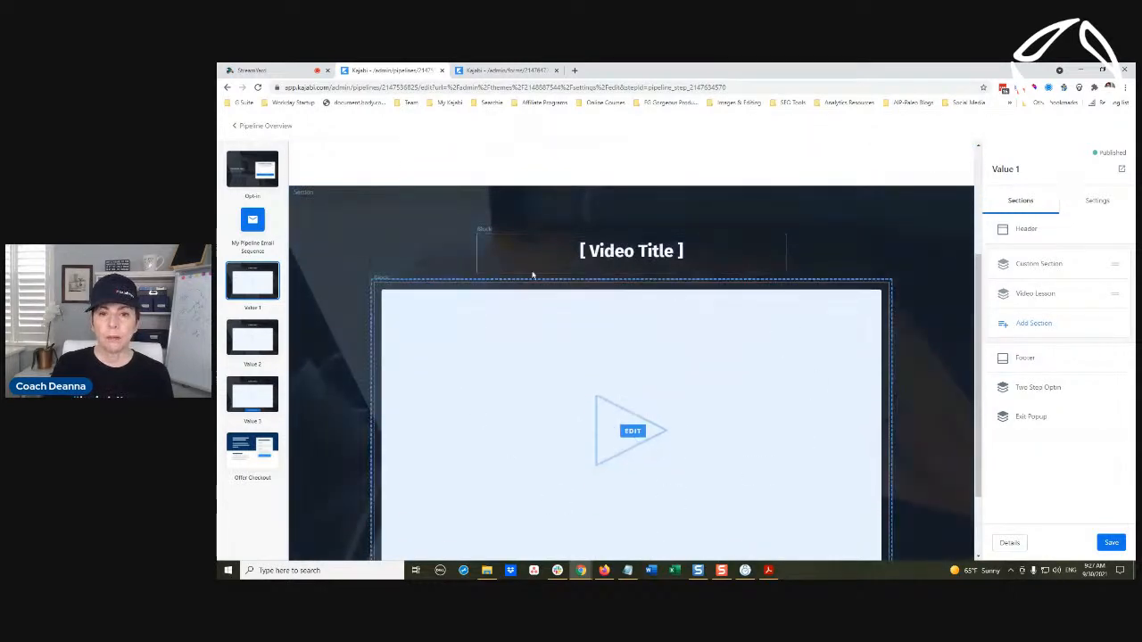
pyautogui.scroll(2, 683, 431)
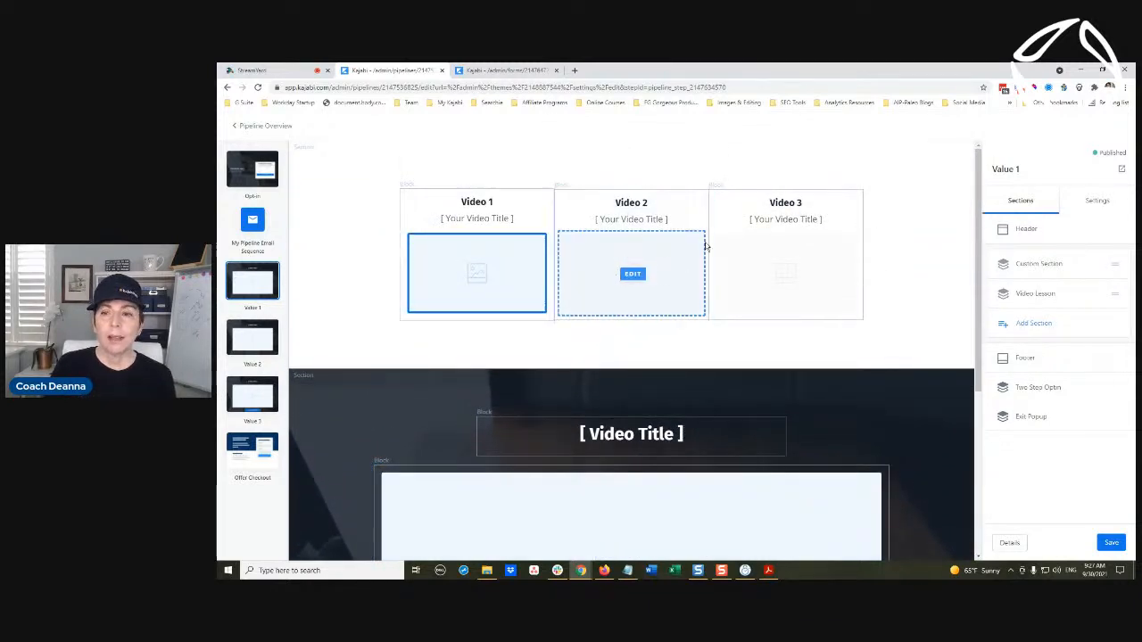
# Open the Custom Section's first Multi-Video Launch block and examine its image, image action, state, label and text settings
pyautogui.click(1045, 295)
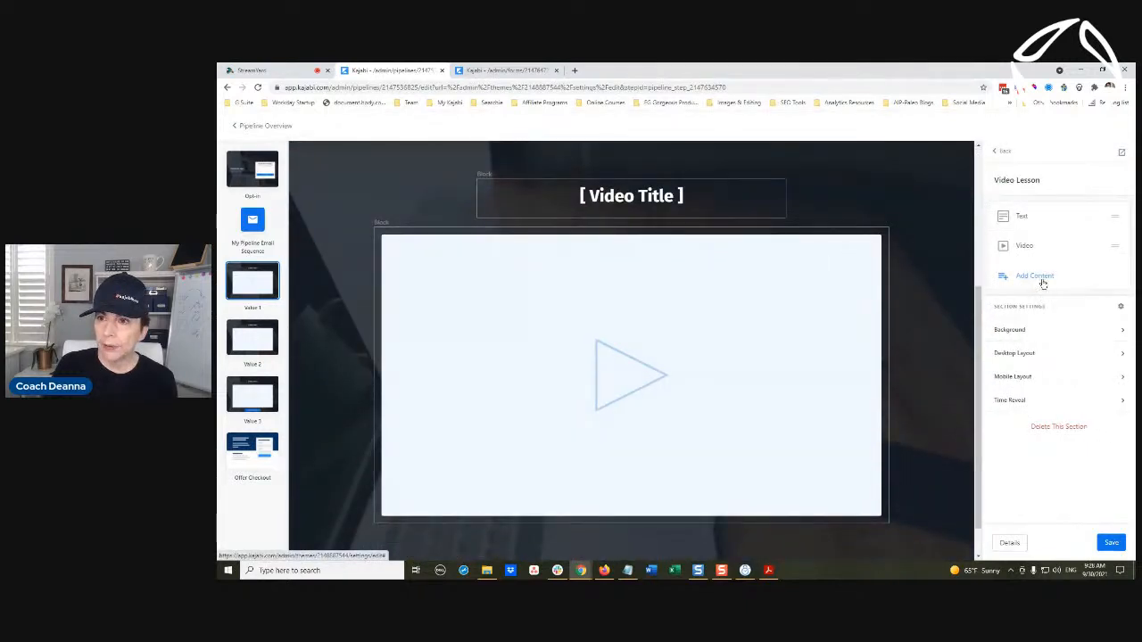
pyautogui.scroll(3, 633, 239)
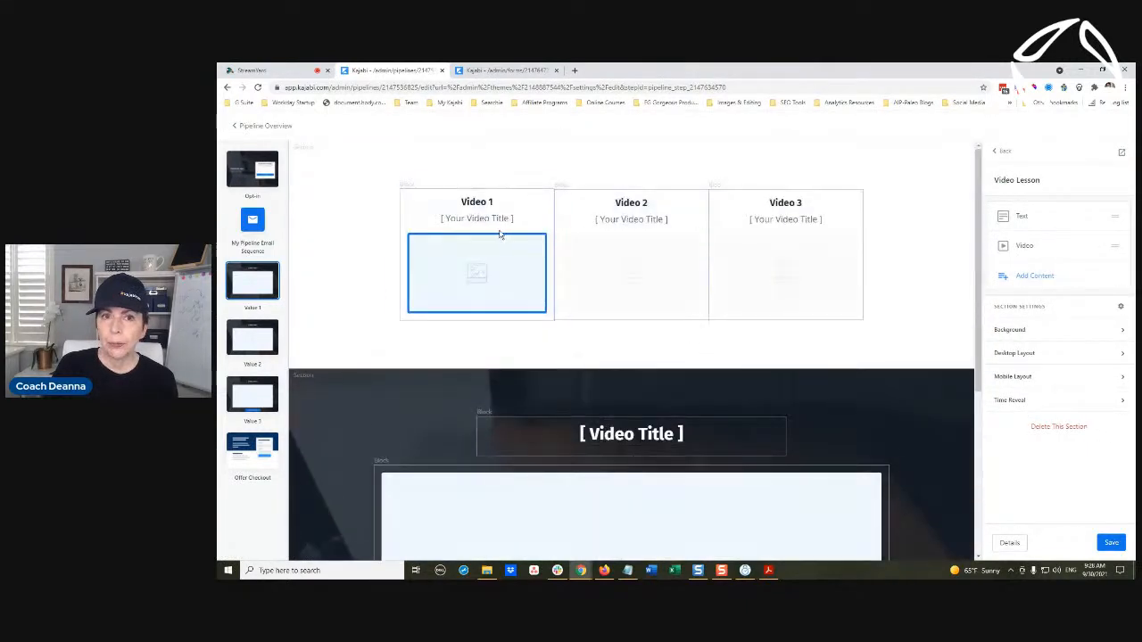
pyautogui.click(1004, 154)
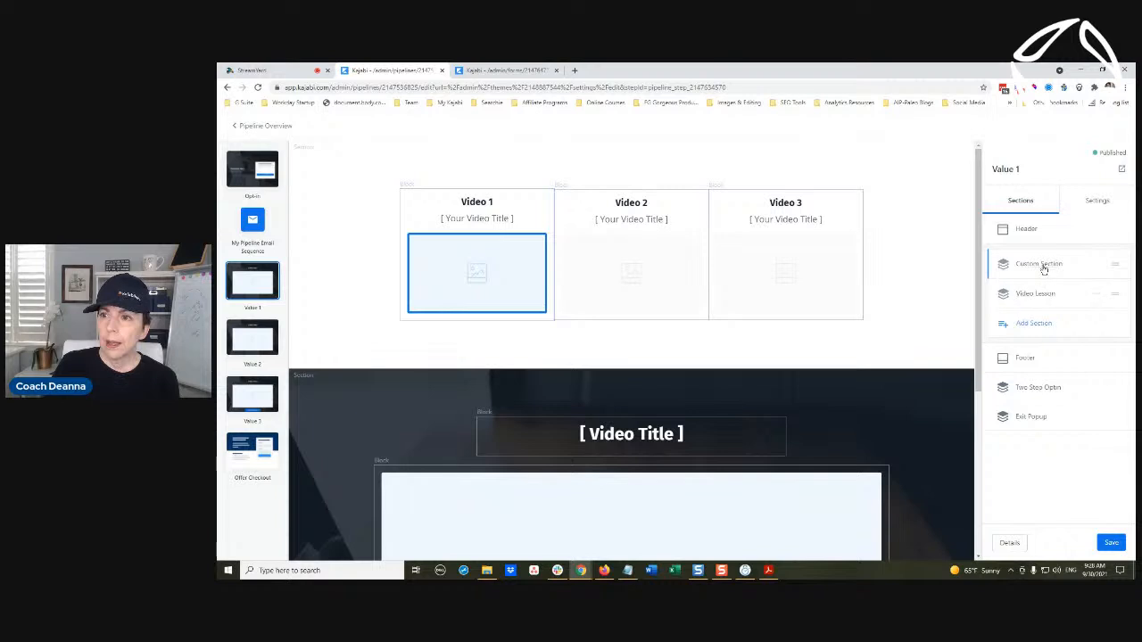
pyautogui.click(1042, 266)
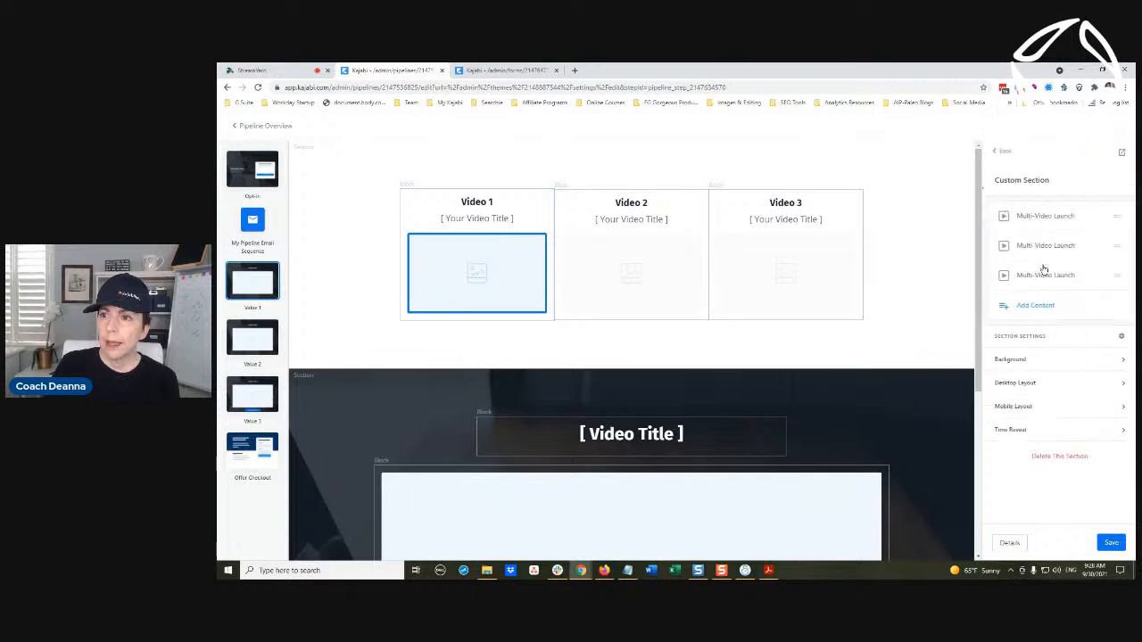
pyautogui.click(1049, 216)
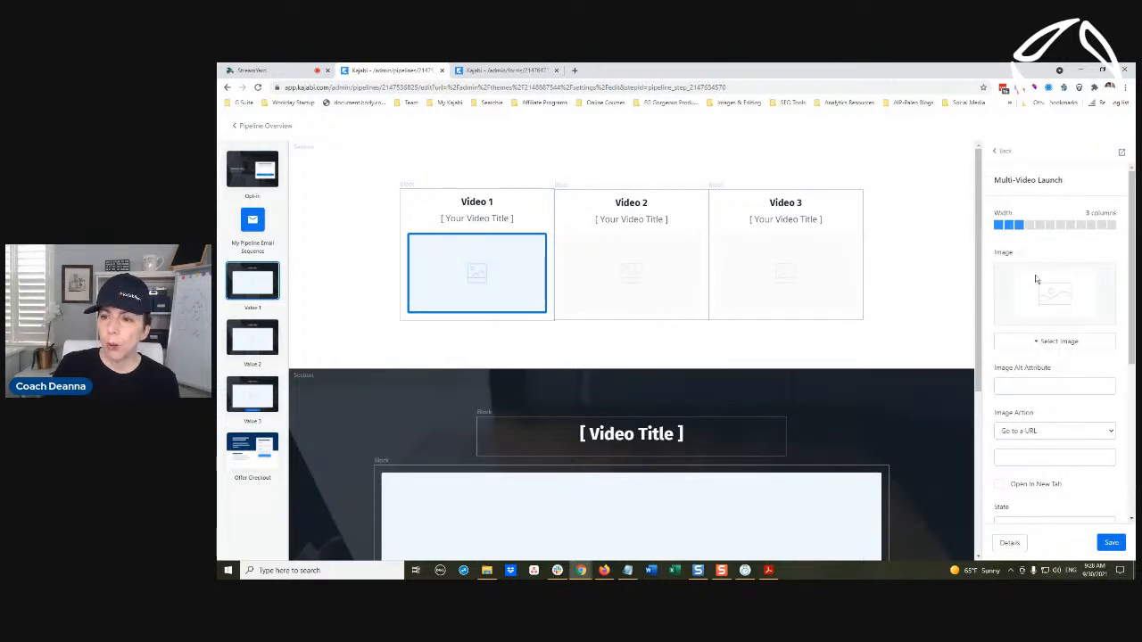
pyautogui.scroll(-1, 1038, 336)
pyautogui.scroll(-3, 1038, 335)
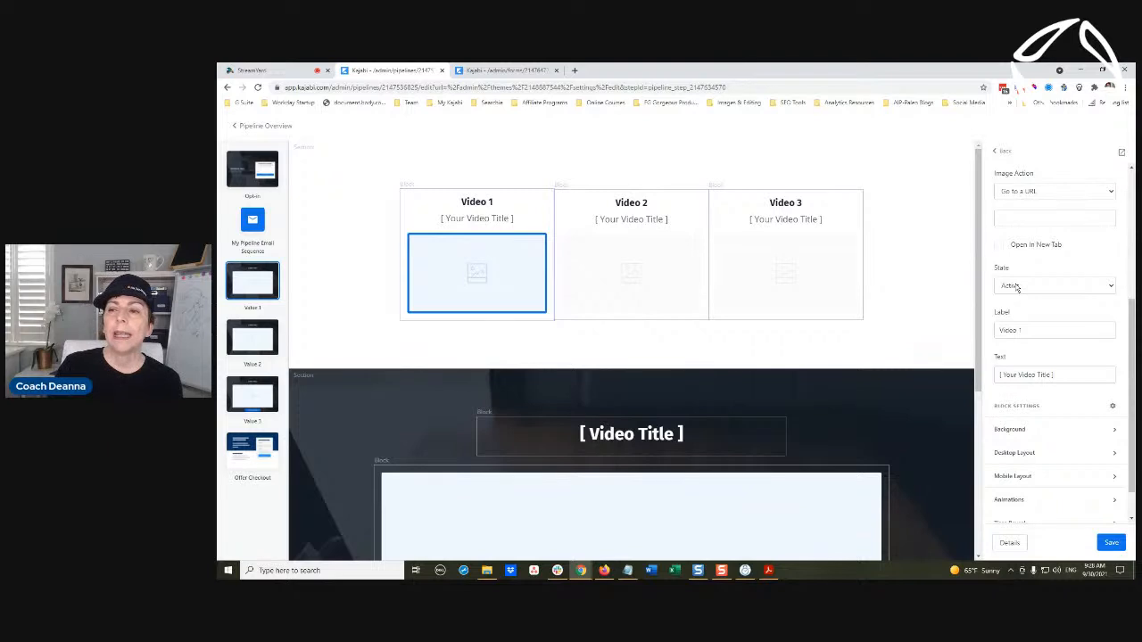
# Try the Clickable and Locked states on the first Multi-Video Launch block and set its state back to Active
pyautogui.click(1015, 287)
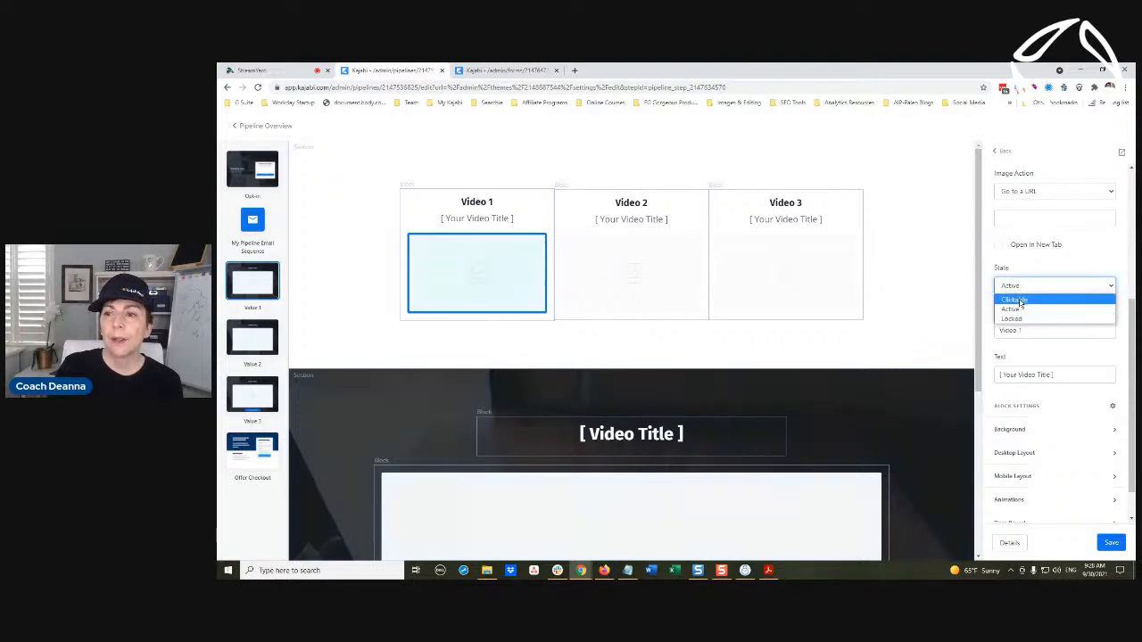
pyautogui.click(1022, 300)
pyautogui.click(1029, 287)
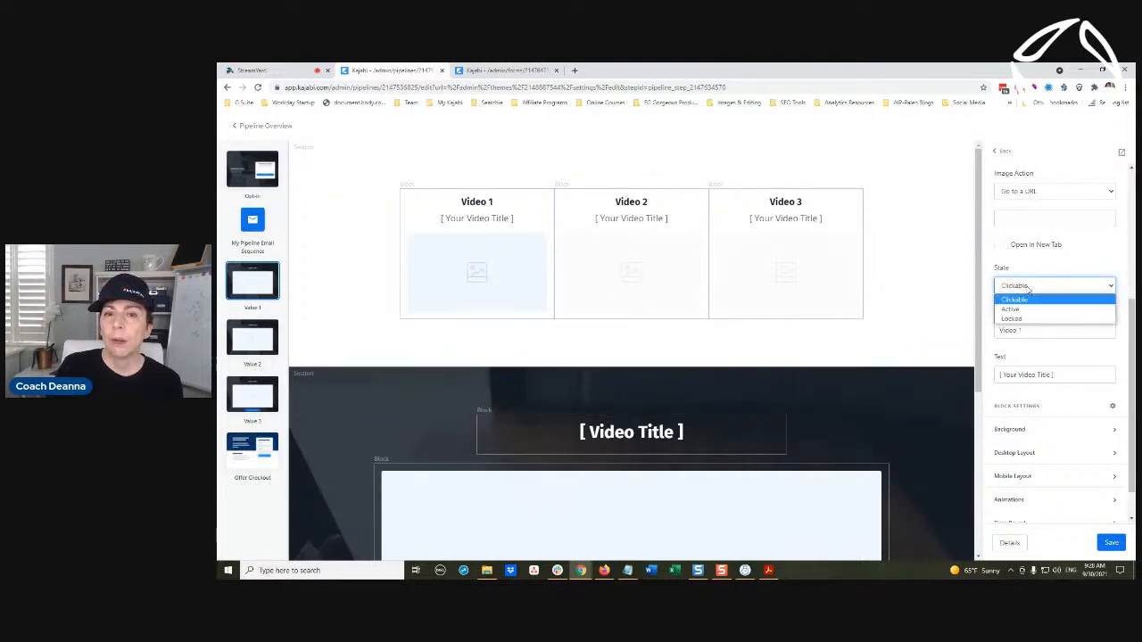
pyautogui.click(1031, 319)
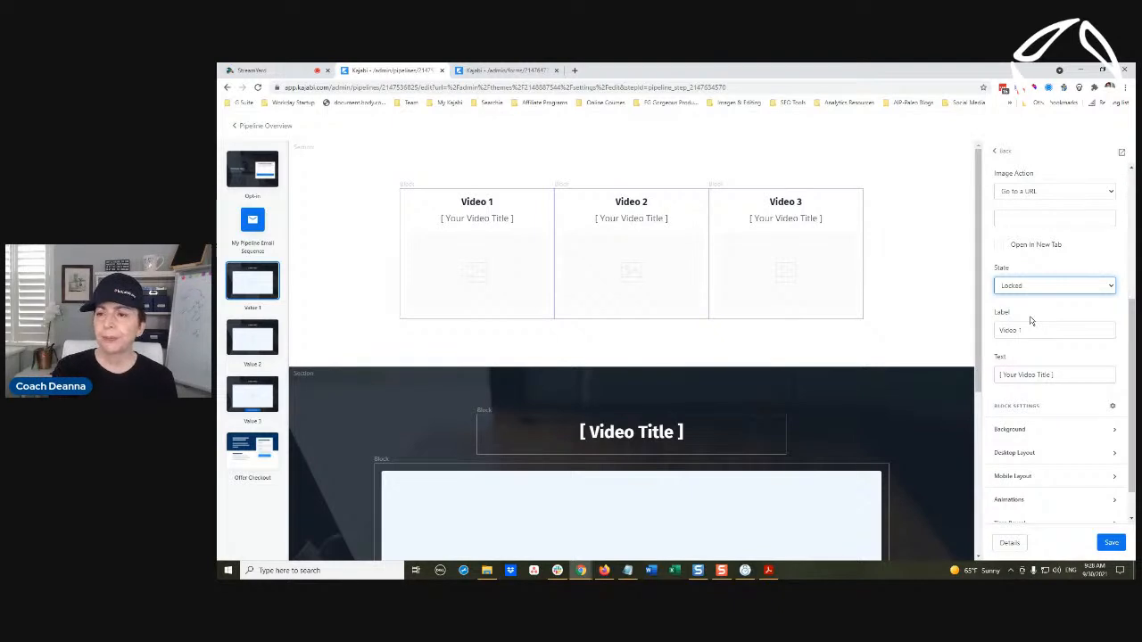
pyautogui.click(1031, 329)
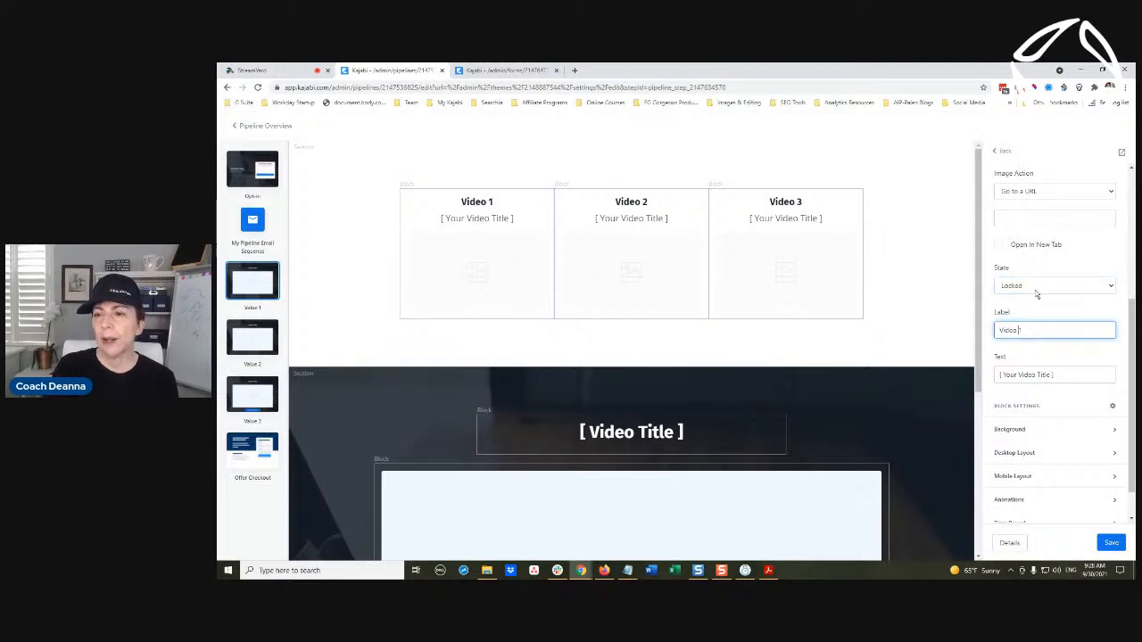
pyautogui.click(1037, 294)
pyautogui.click(1042, 309)
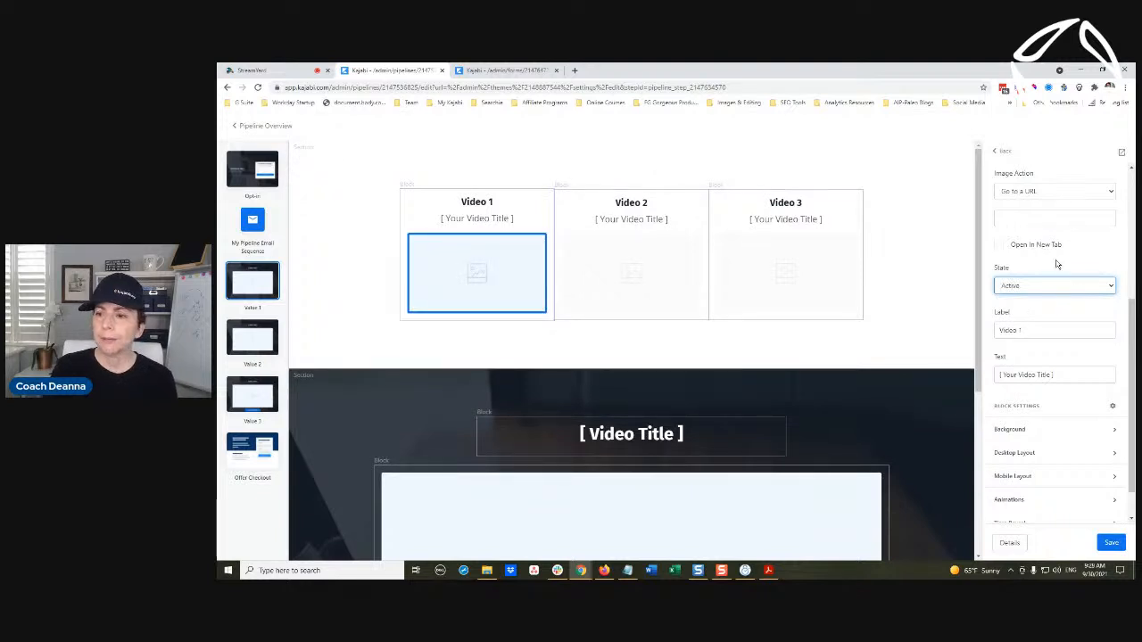
# Return to the Value 1 page's section list and save the page, staying on it when asked about unsaved changes
pyautogui.scroll(2, 1059, 263)
pyautogui.click(1006, 153)
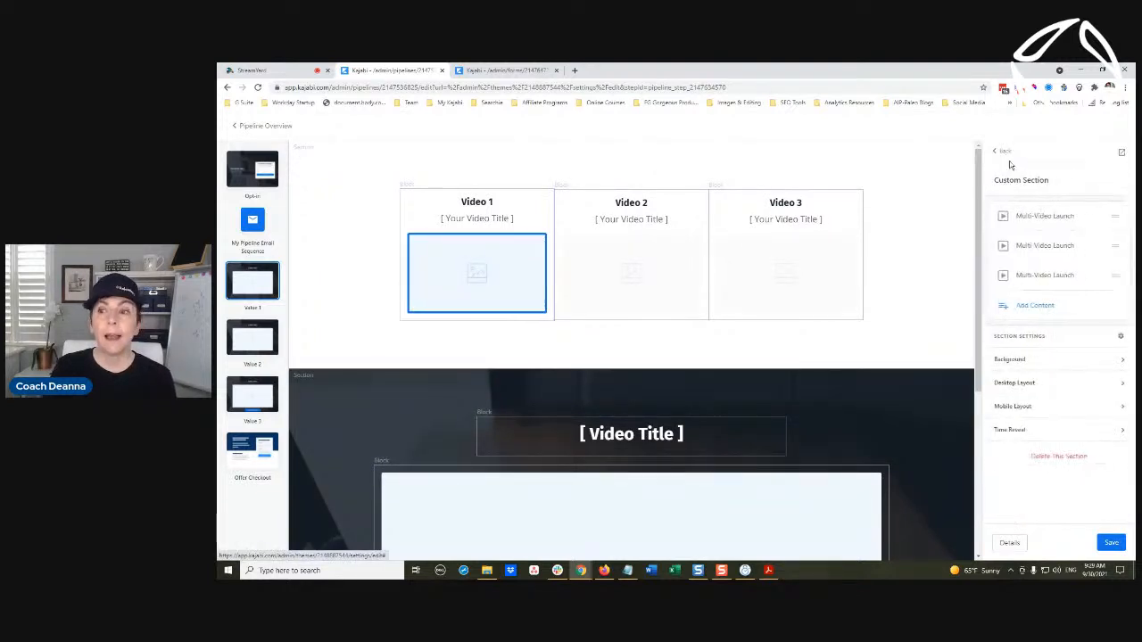
pyautogui.click(1011, 155)
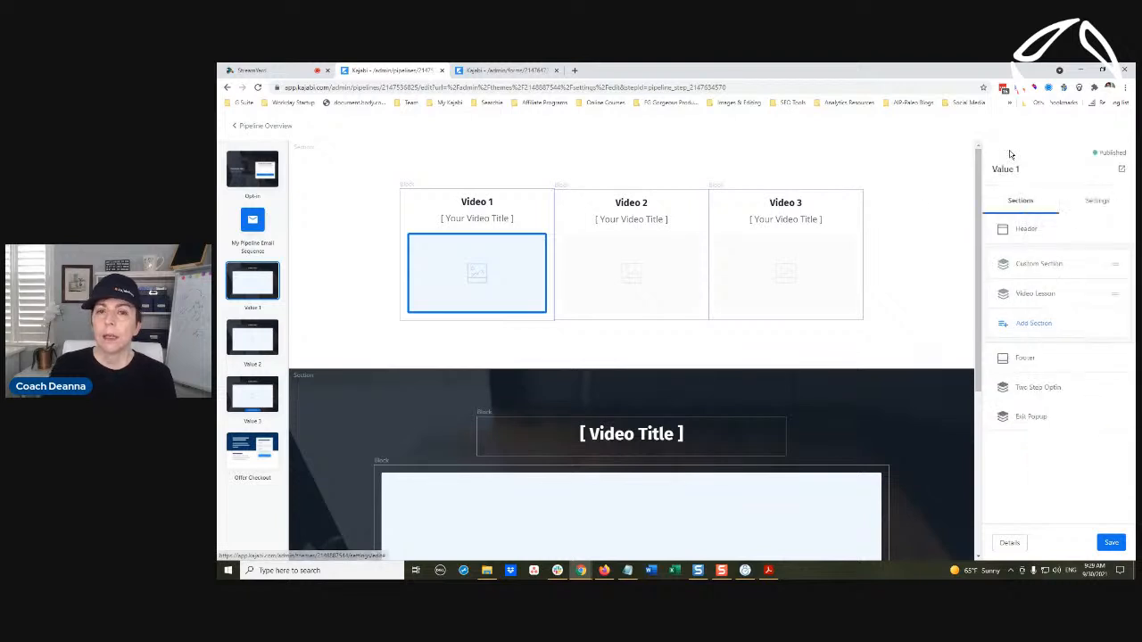
pyautogui.click(241, 345)
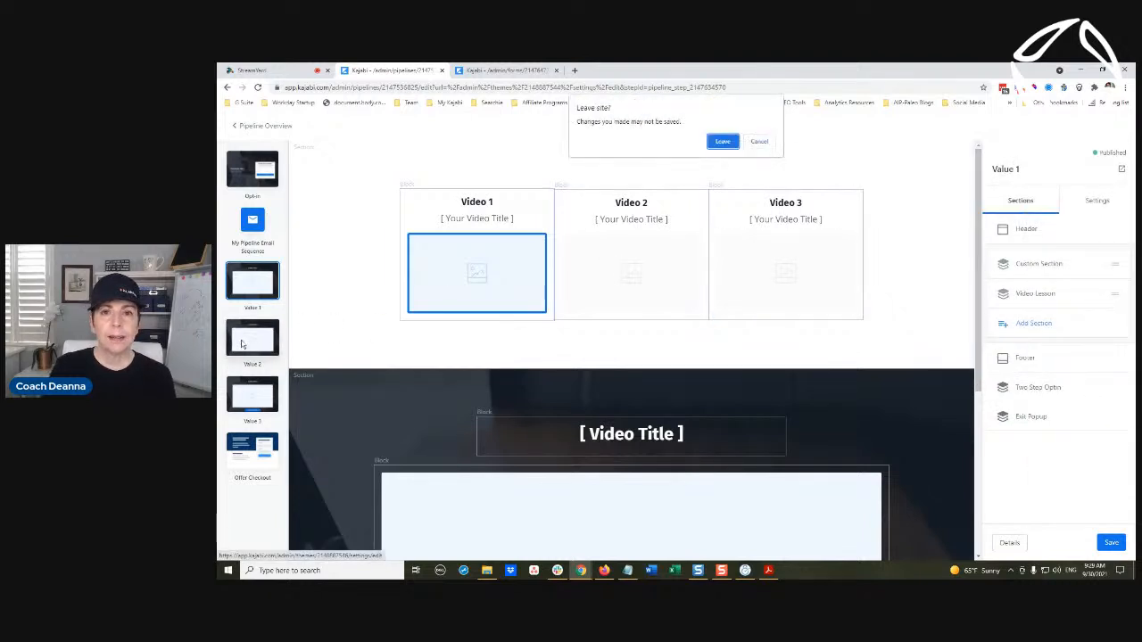
pyautogui.click(756, 142)
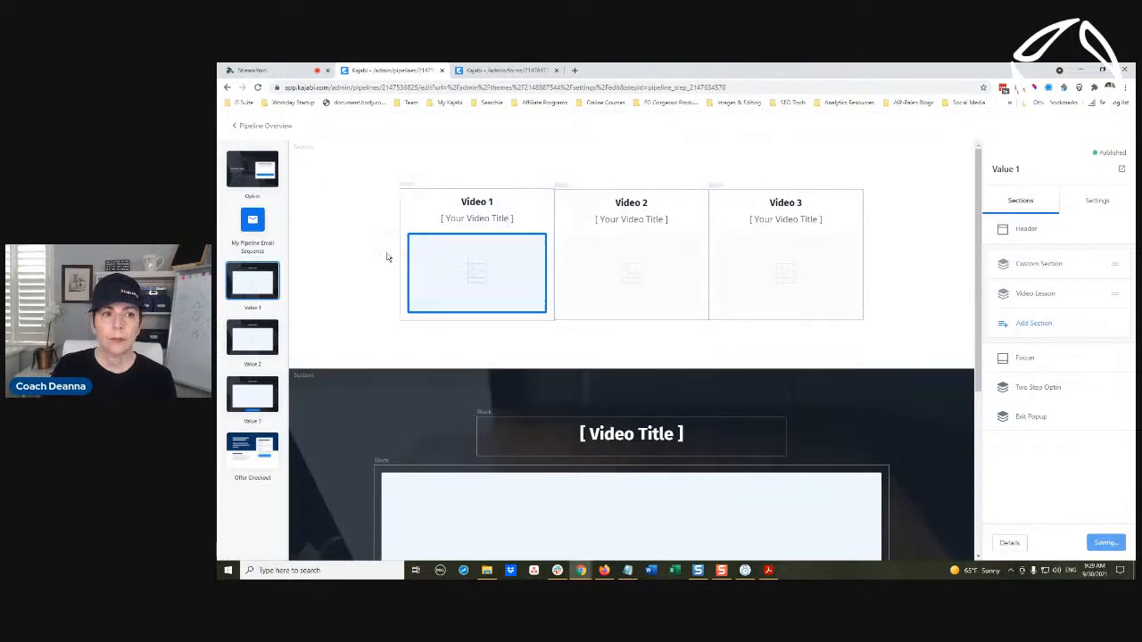
# Open the Value 2 page, move its Video Grid section above the Video Lesson section and save
pyautogui.click(257, 334)
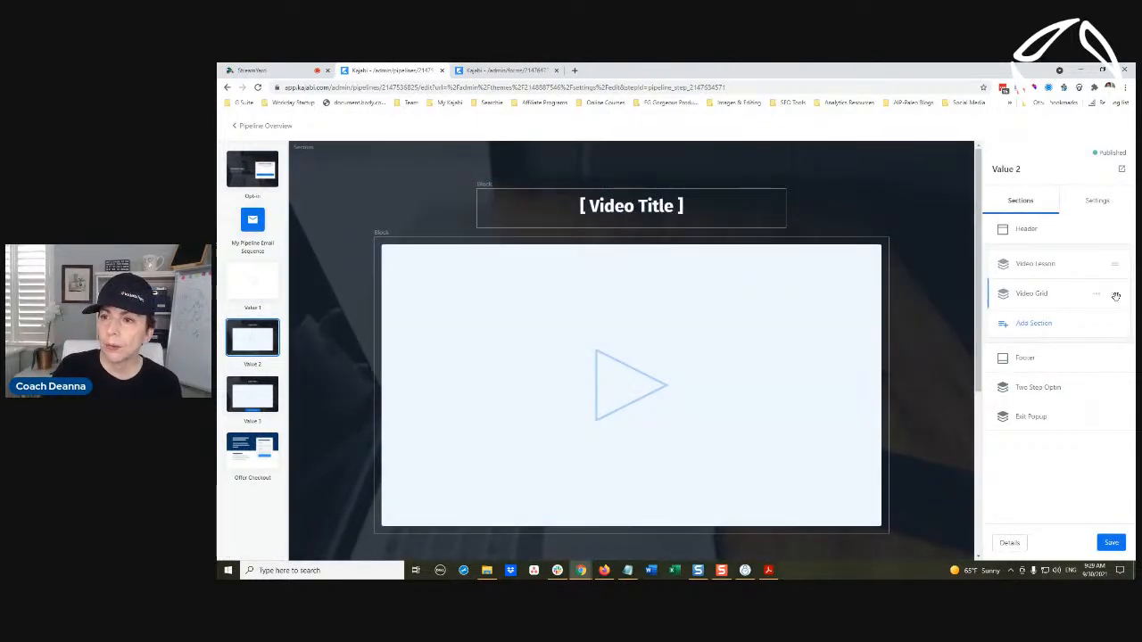
pyautogui.moveTo(1115, 293); pyautogui.dragTo(1114, 263)
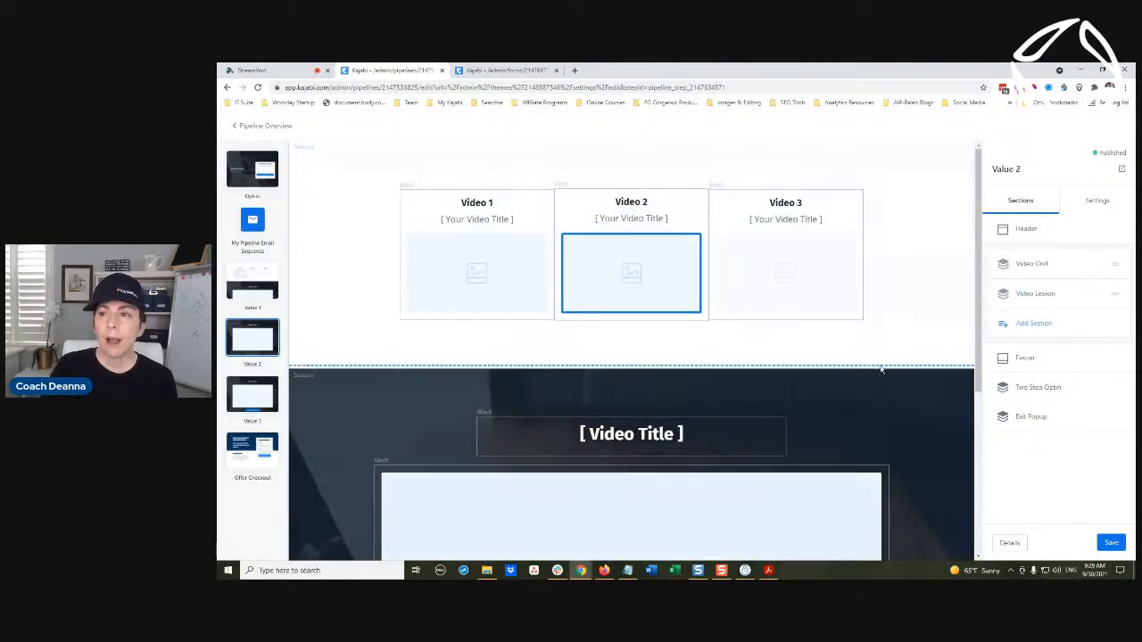
pyautogui.click(1112, 543)
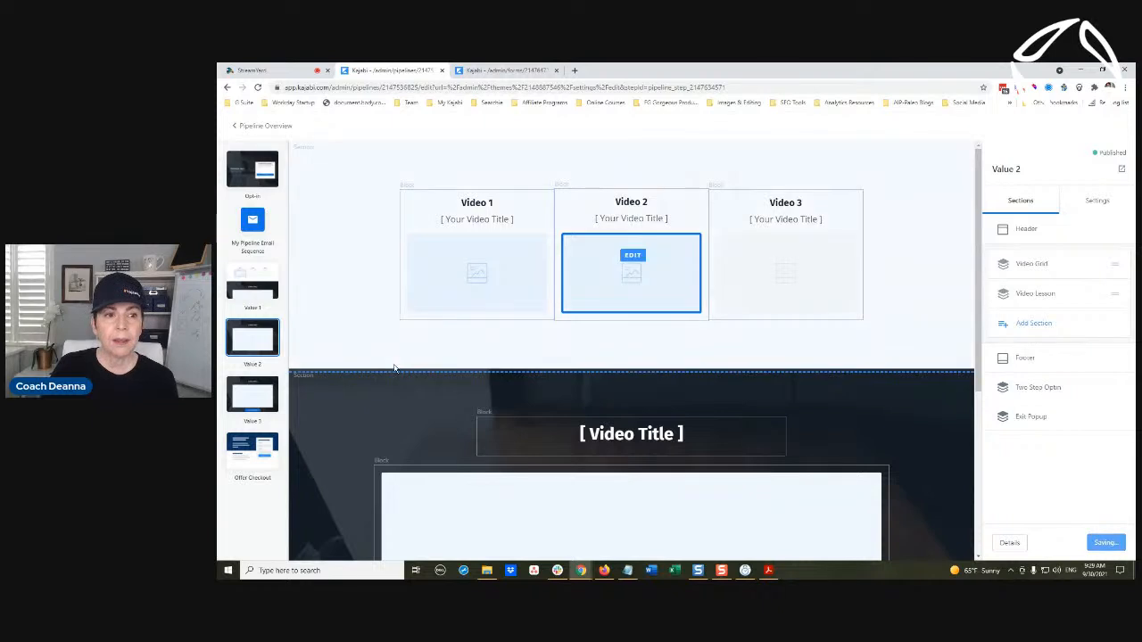
# Open the Value 3 page, place its Video Grid section above the Video Lesson section and save
pyautogui.click(252, 400)
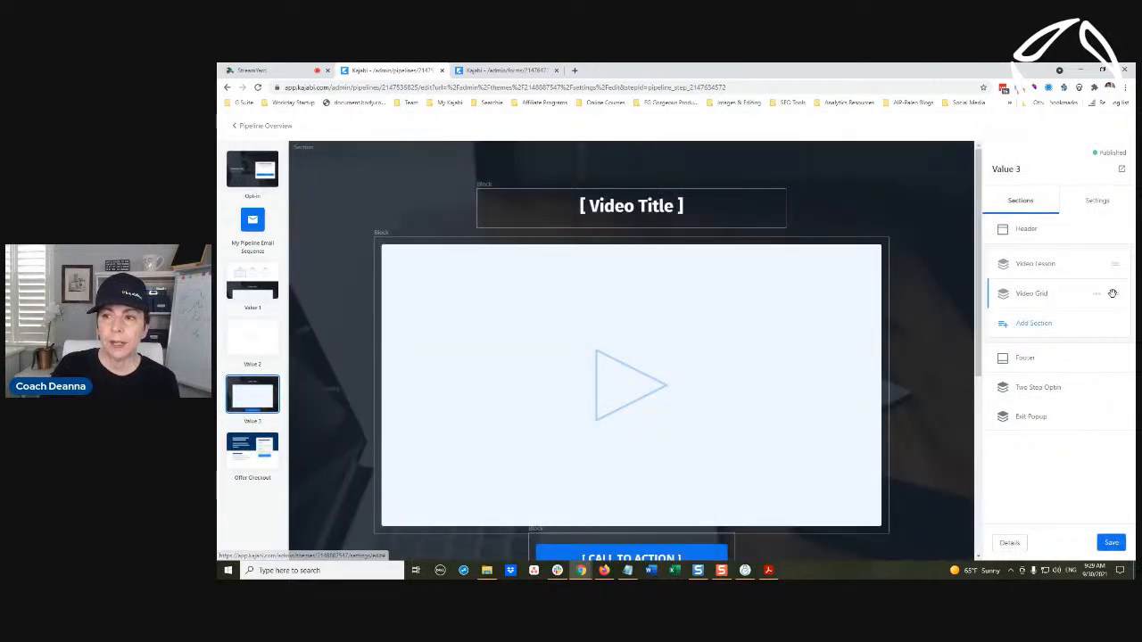
pyautogui.moveTo(1115, 294); pyautogui.dragTo(1111, 261)
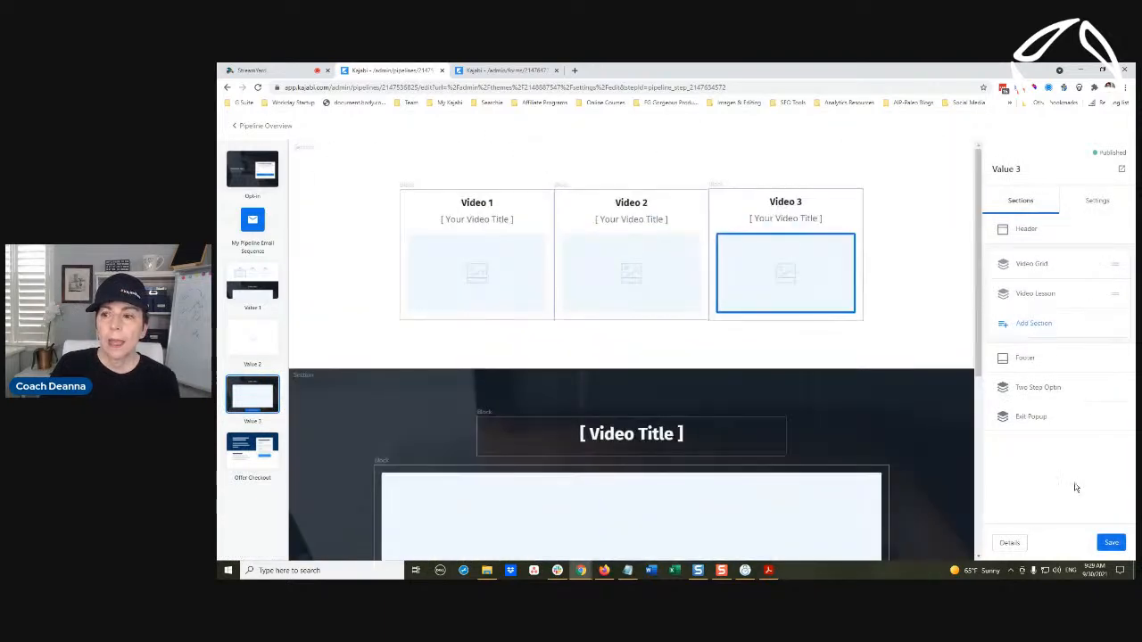
pyautogui.click(1111, 543)
# Examine the Value 3 page's call-to-action area and the Kitchen from Scratch offer, ending at the pipeline overview
pyautogui.scroll(-4, 806, 364)
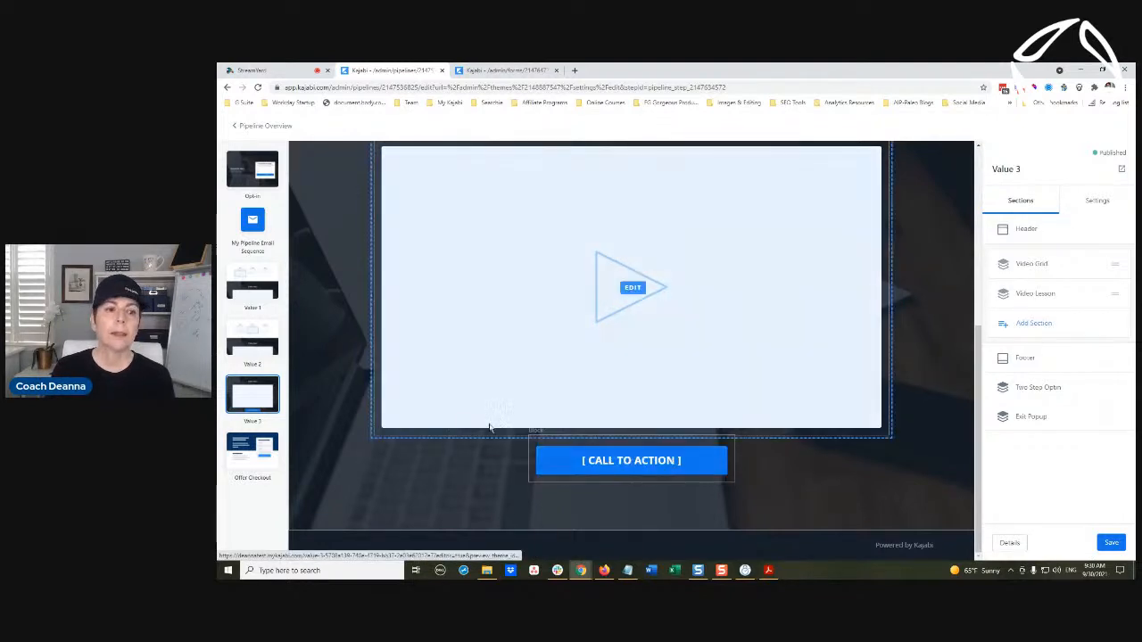
pyautogui.click(257, 452)
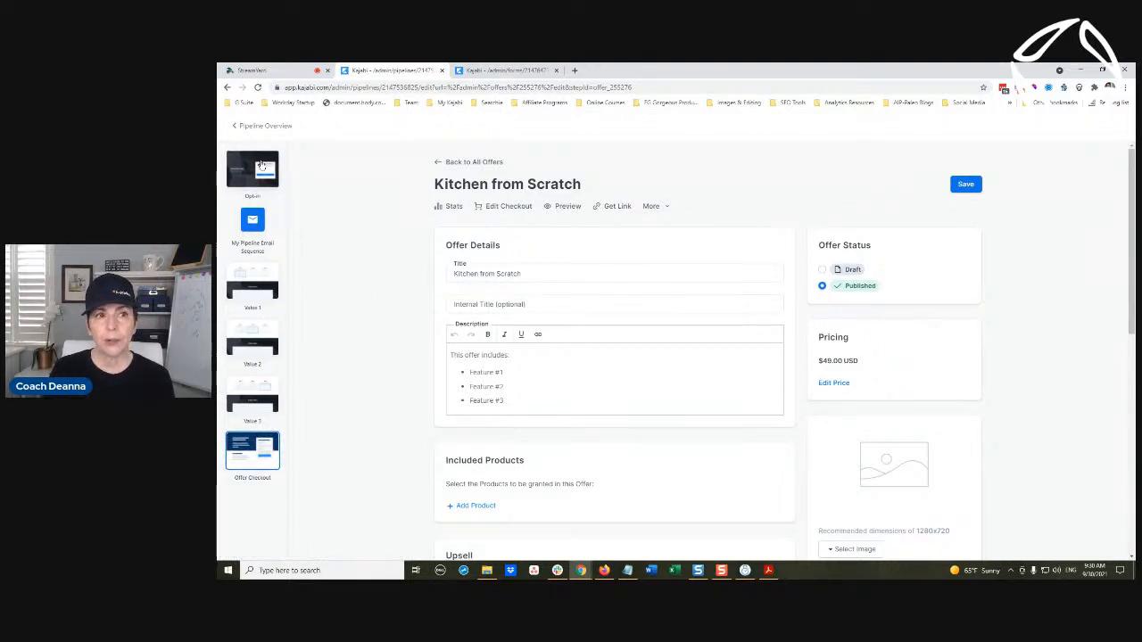
pyautogui.click(254, 126)
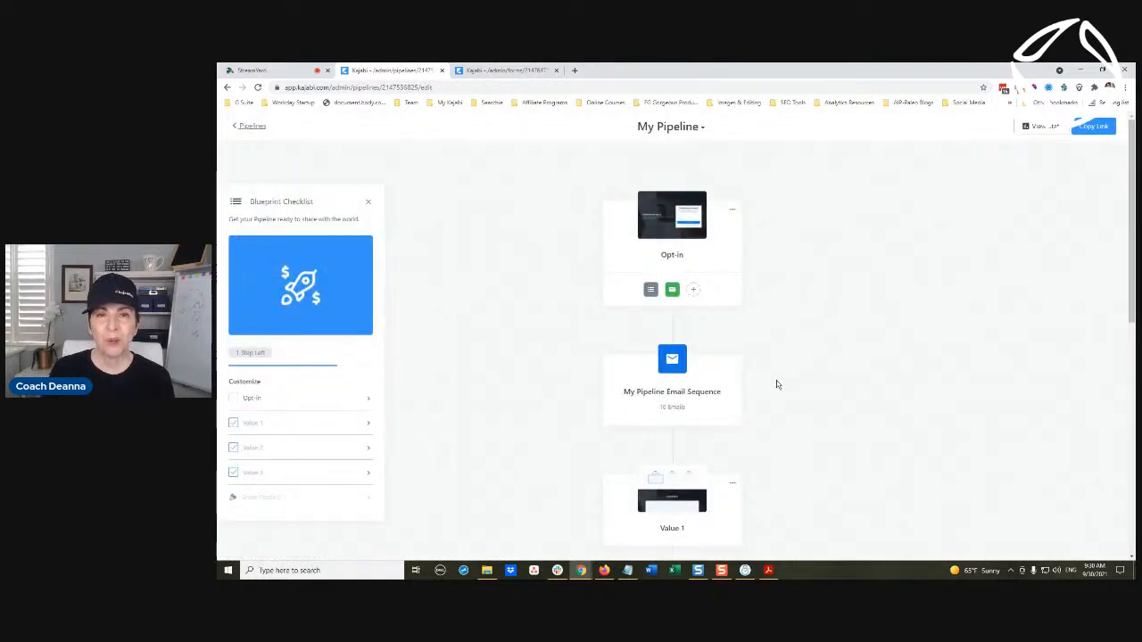
# Look over the pipeline's steps down to the Offer Checkout and view the options available for the Value 3 page
pyautogui.scroll(-6, 776, 380)
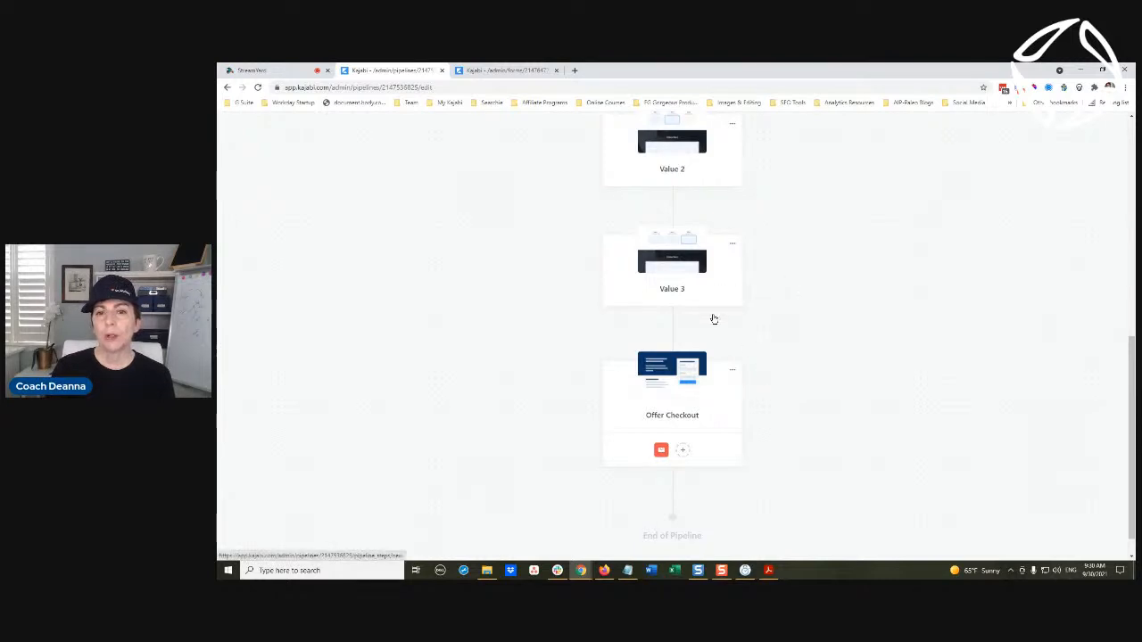
pyautogui.click(732, 246)
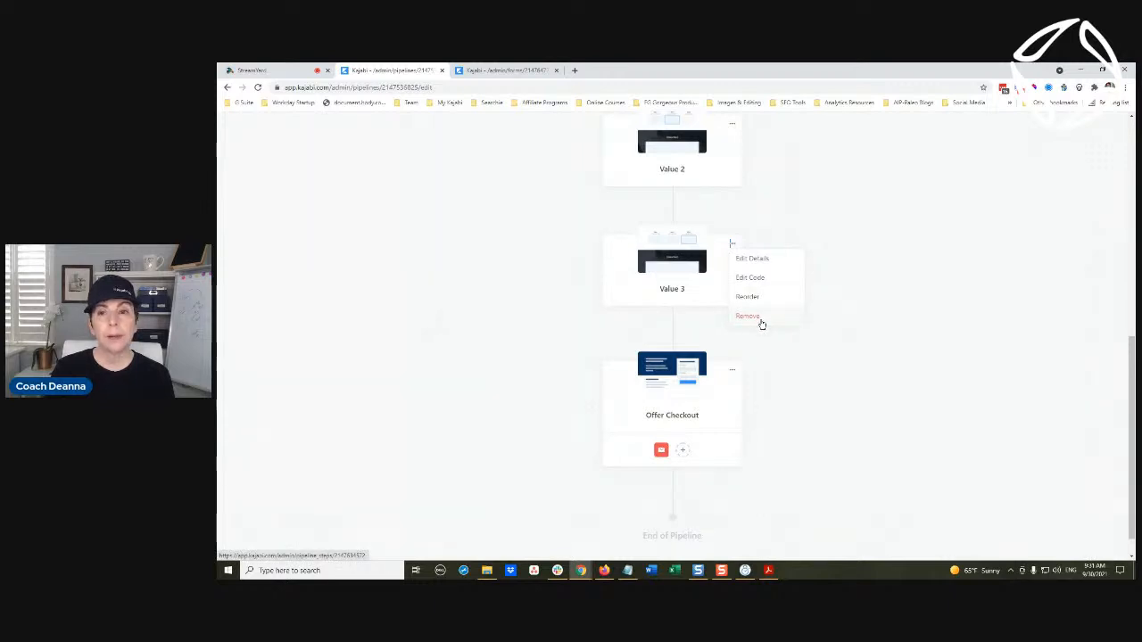
pyautogui.click(826, 285)
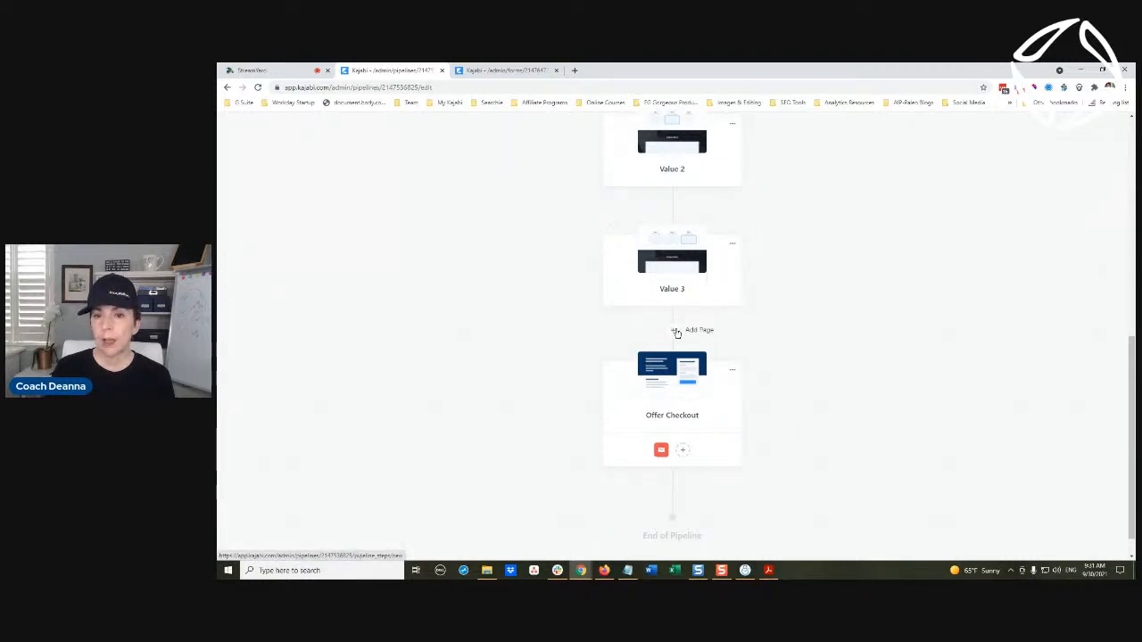
# Start adding a new landing page between Value 3 and Offer Checkout, with Sales Page as its page type
pyautogui.click(676, 331)
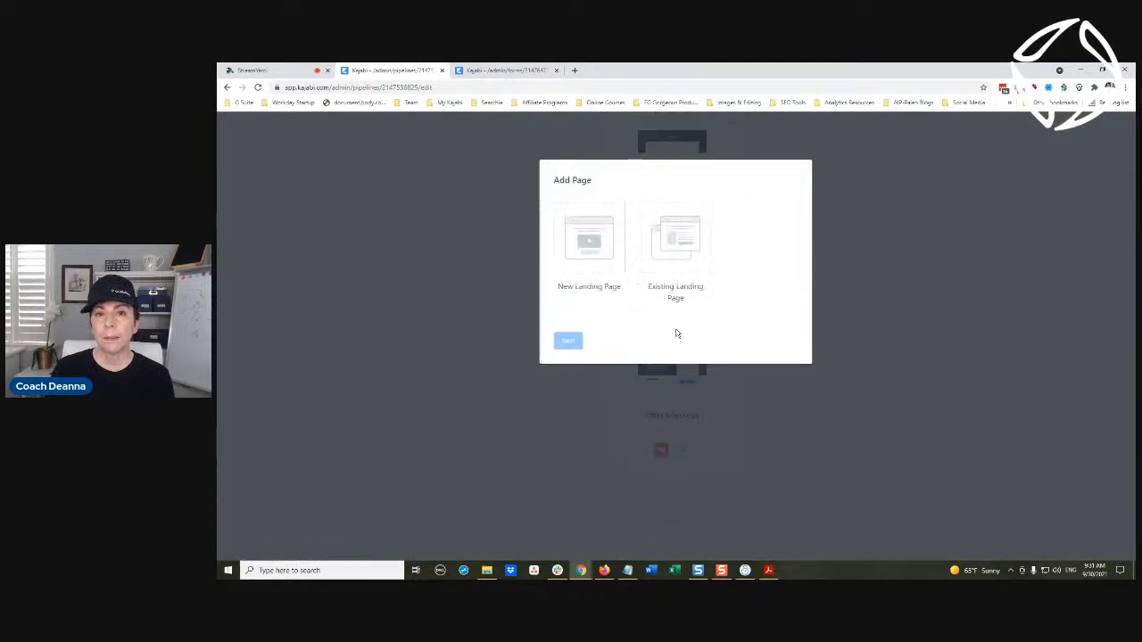
pyautogui.click(594, 258)
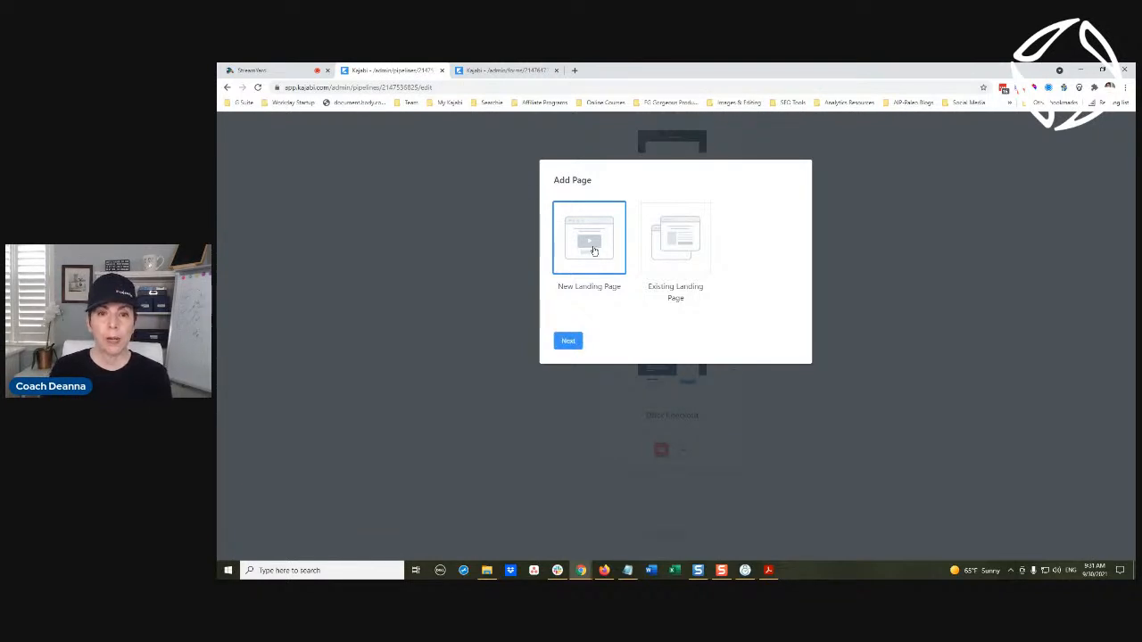
pyautogui.click(568, 341)
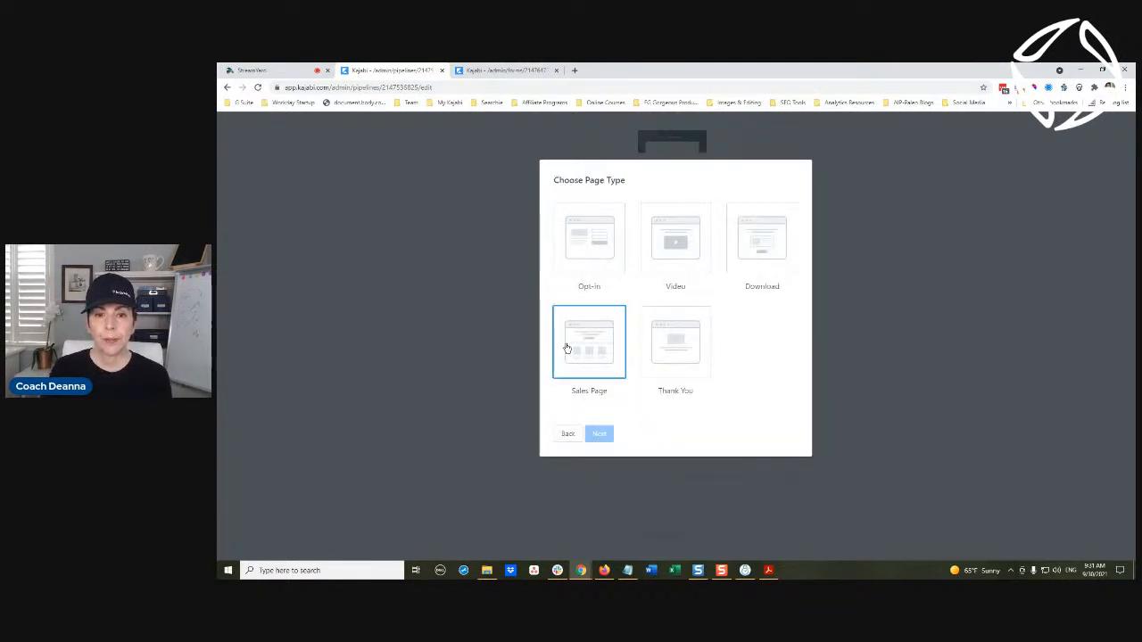
pyautogui.click(569, 345)
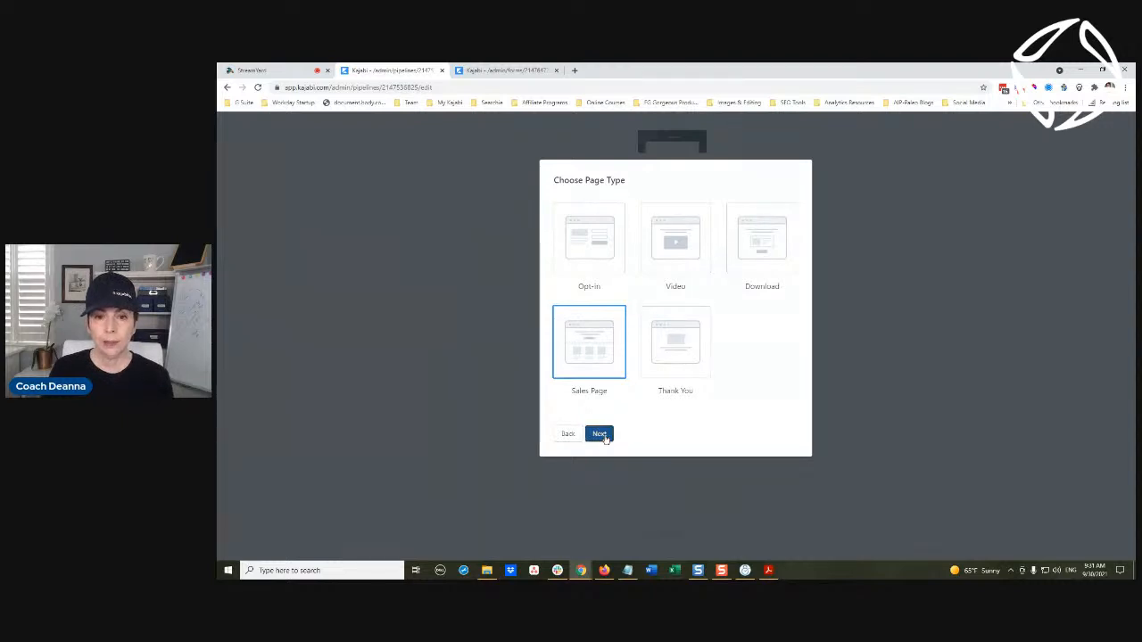
pyautogui.click(600, 434)
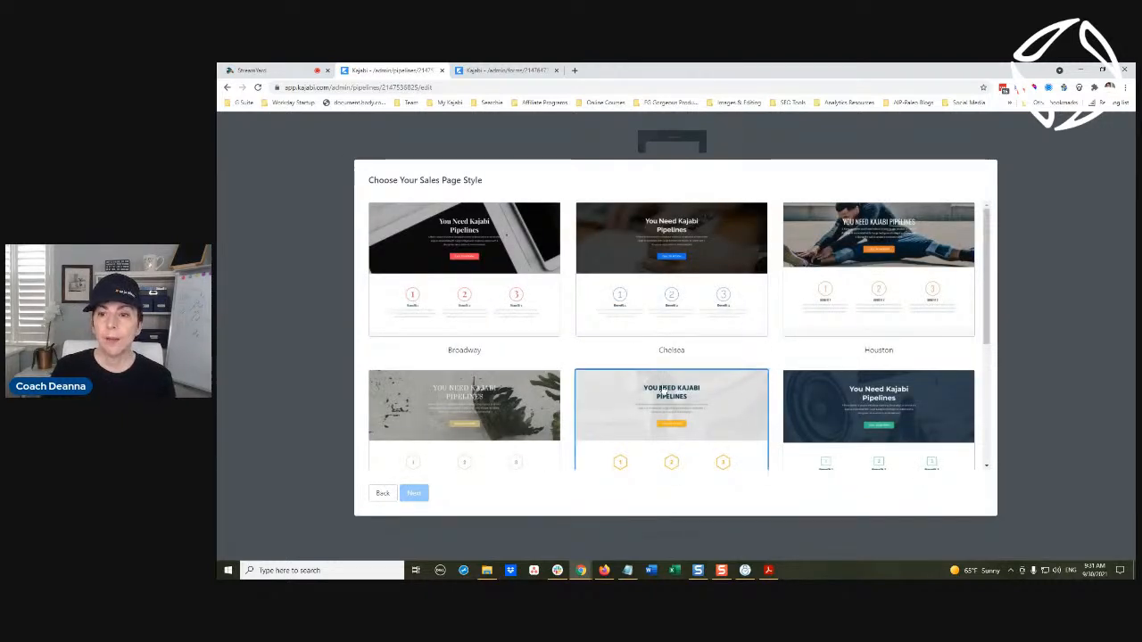
# Choose the Sierra style for the sales page, name it "My sales page" and save it to the pipeline
pyautogui.scroll(-3, 661, 390)
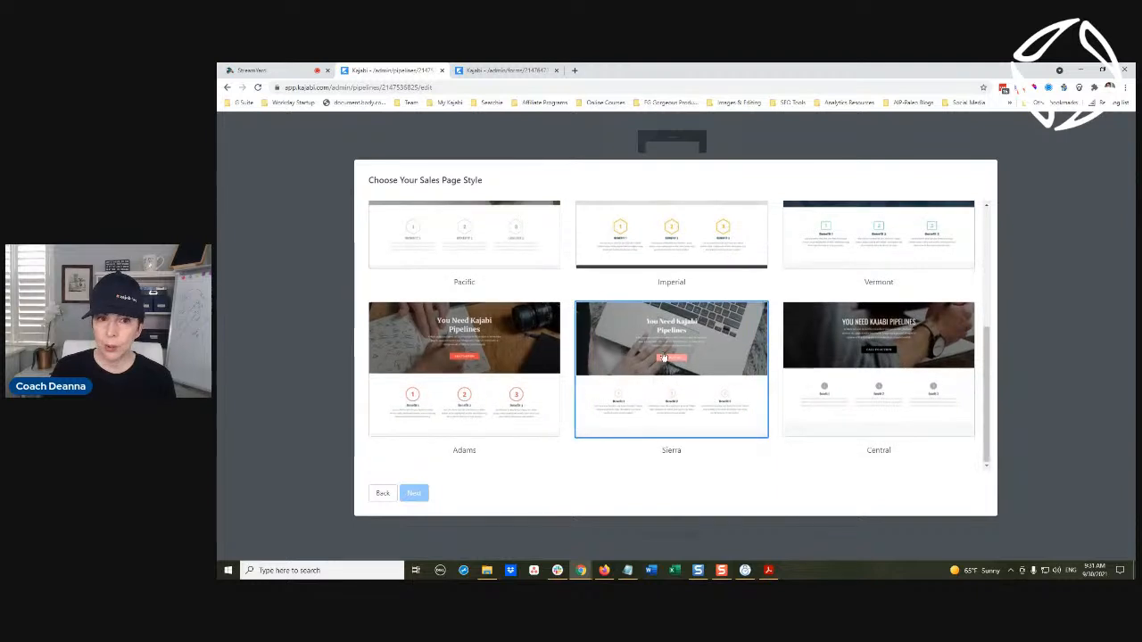
pyautogui.click(671, 351)
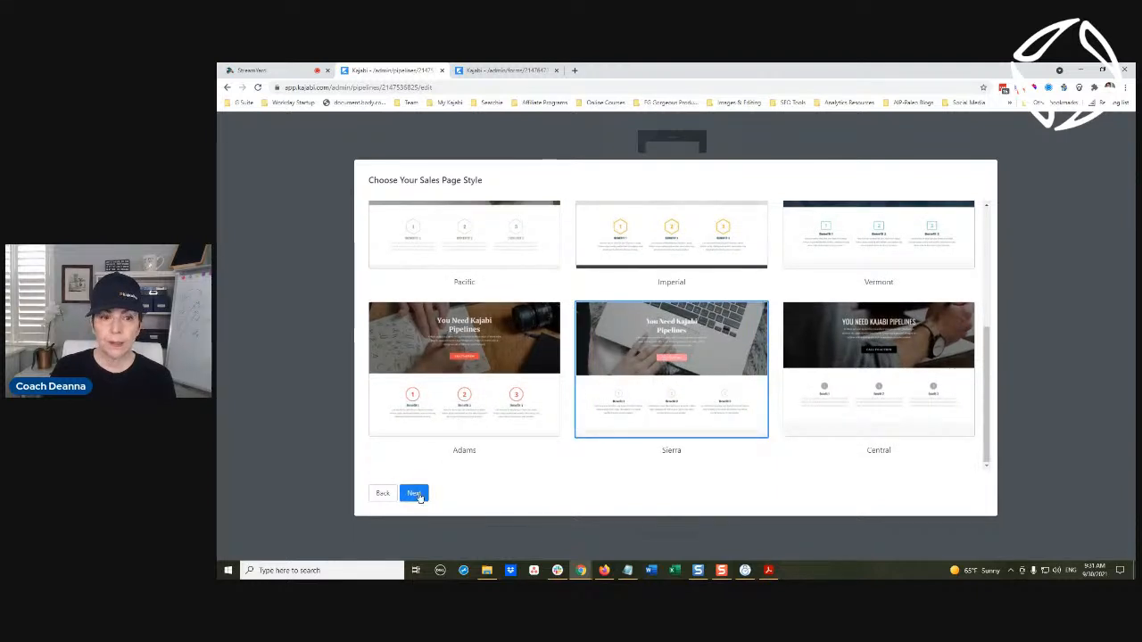
pyautogui.click(415, 495)
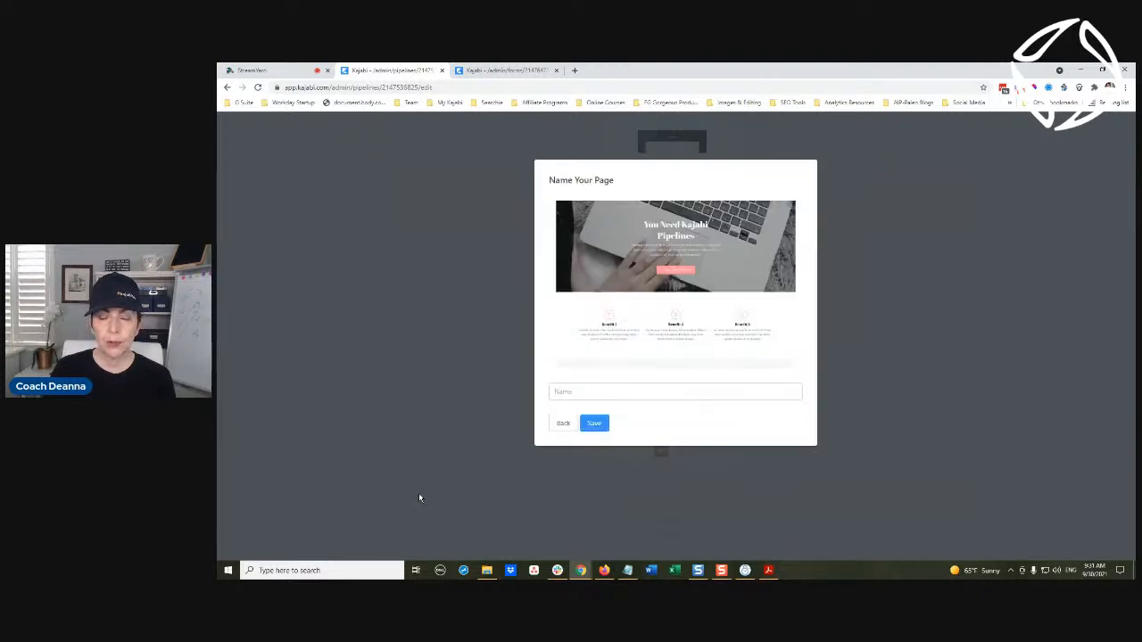
pyautogui.click(562, 391)
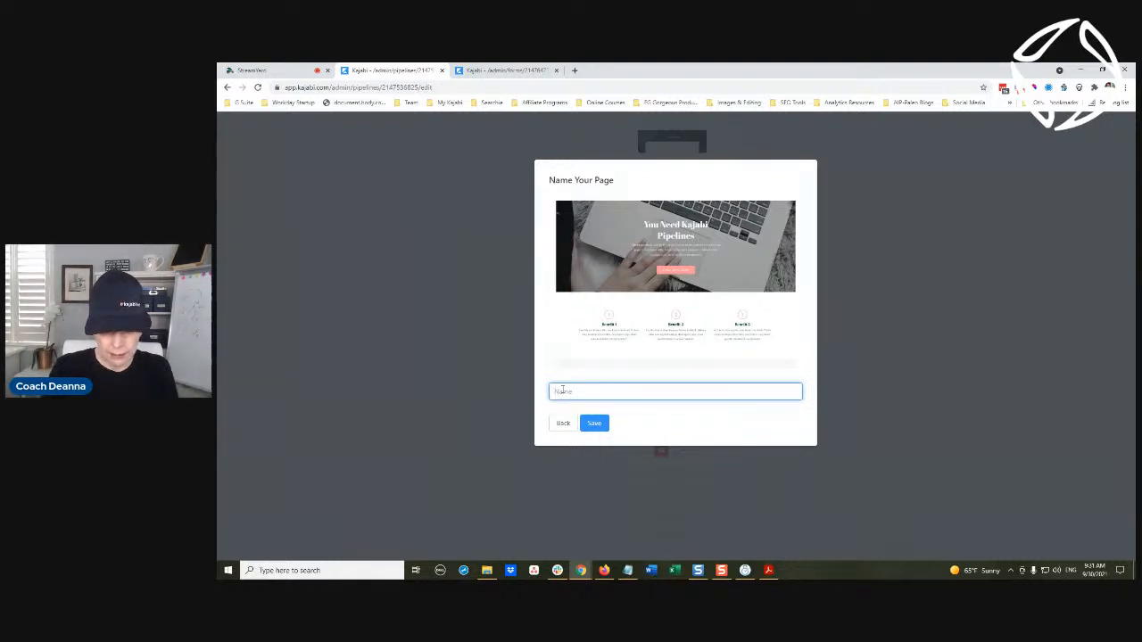
pyautogui.write('My sales page')
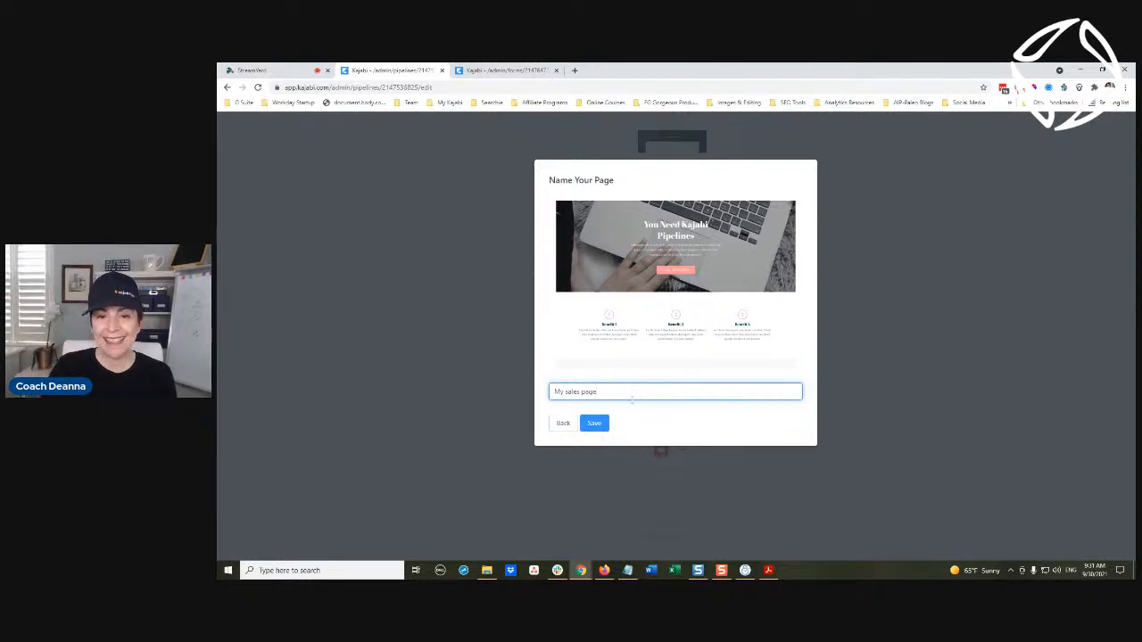
pyautogui.click(590, 428)
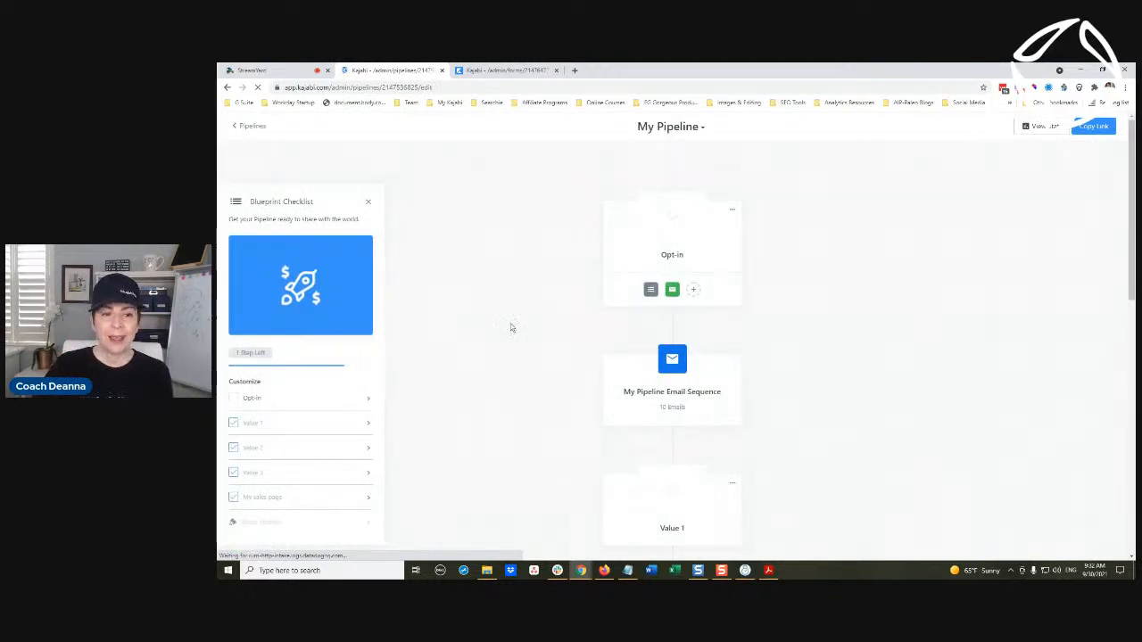
# Check where My sales page sits among the pipeline's steps and open it in the page editor
pyautogui.scroll(-6, 803, 365)
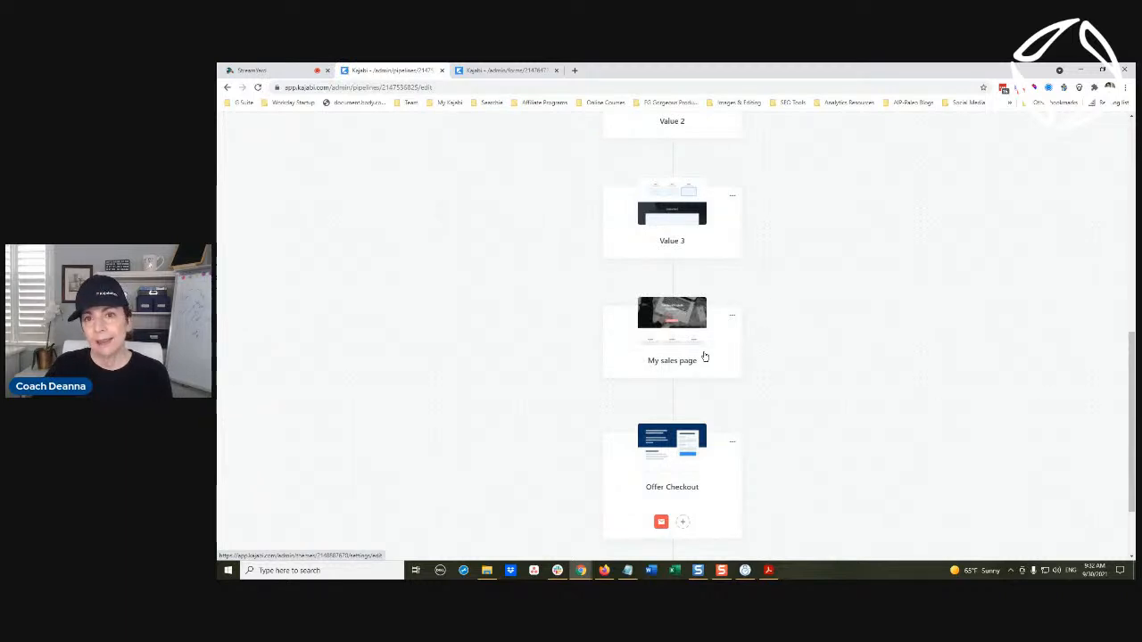
pyautogui.moveTo(670, 210)
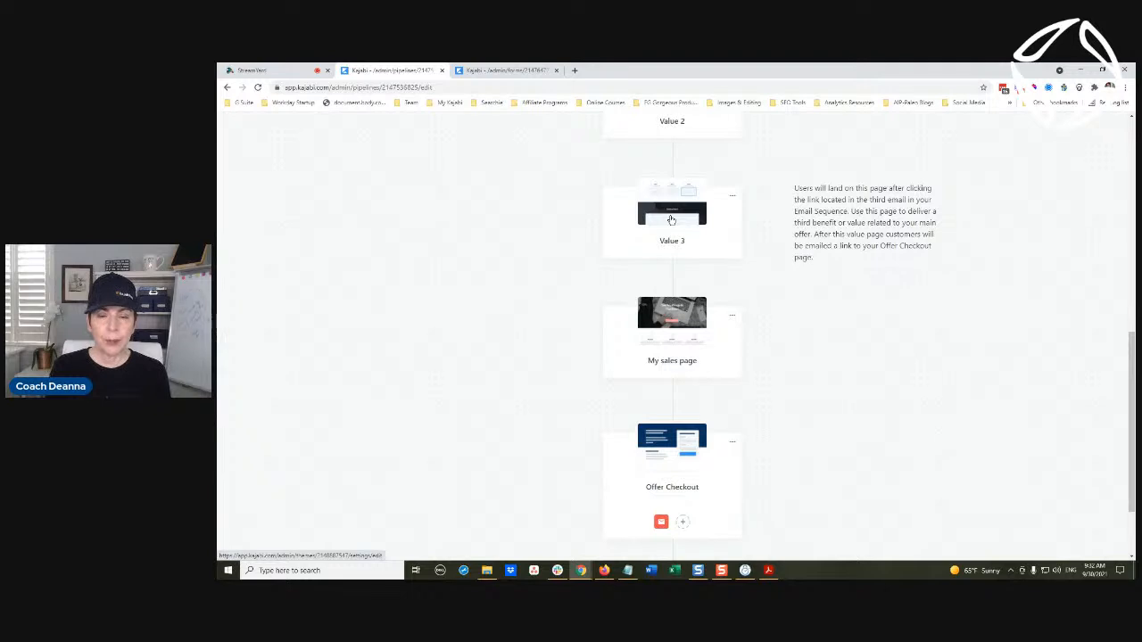
pyautogui.scroll(3, 674, 232)
pyautogui.scroll(-1, 691, 466)
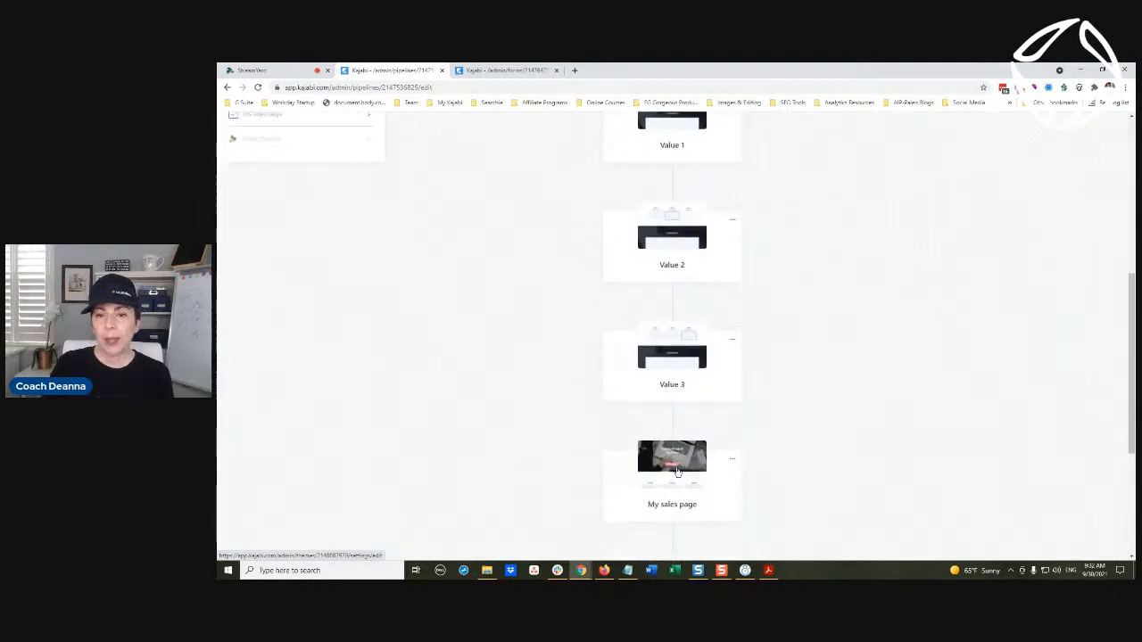
pyautogui.click(676, 469)
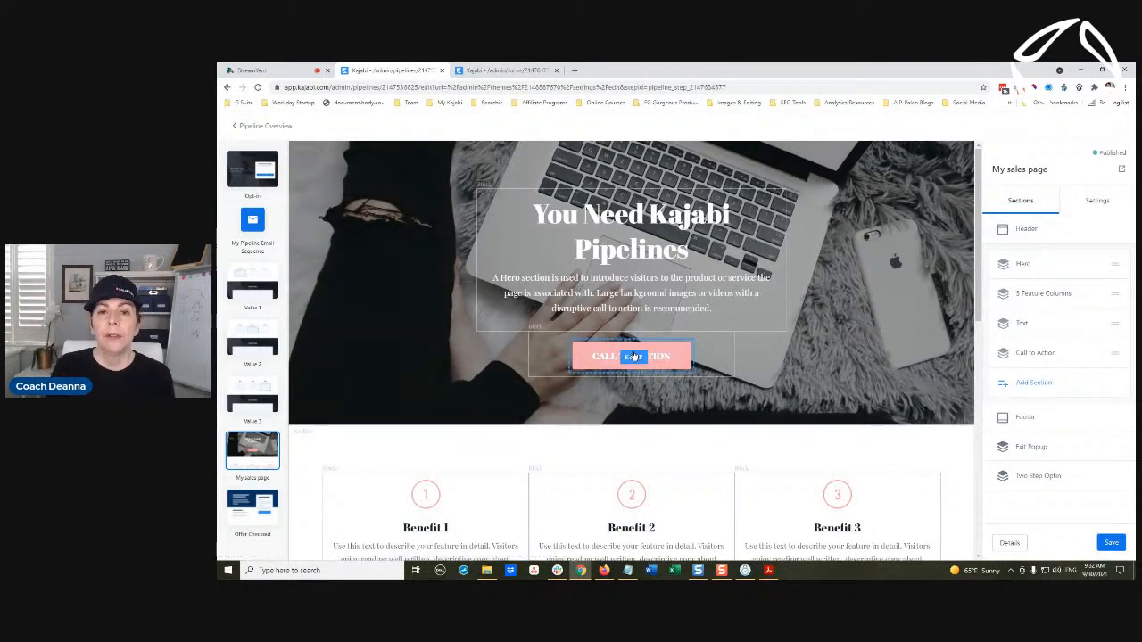
# Look at the settings of the Hero section's call-to-action button and view the sales page down to its closing call to action
pyautogui.click(633, 357)
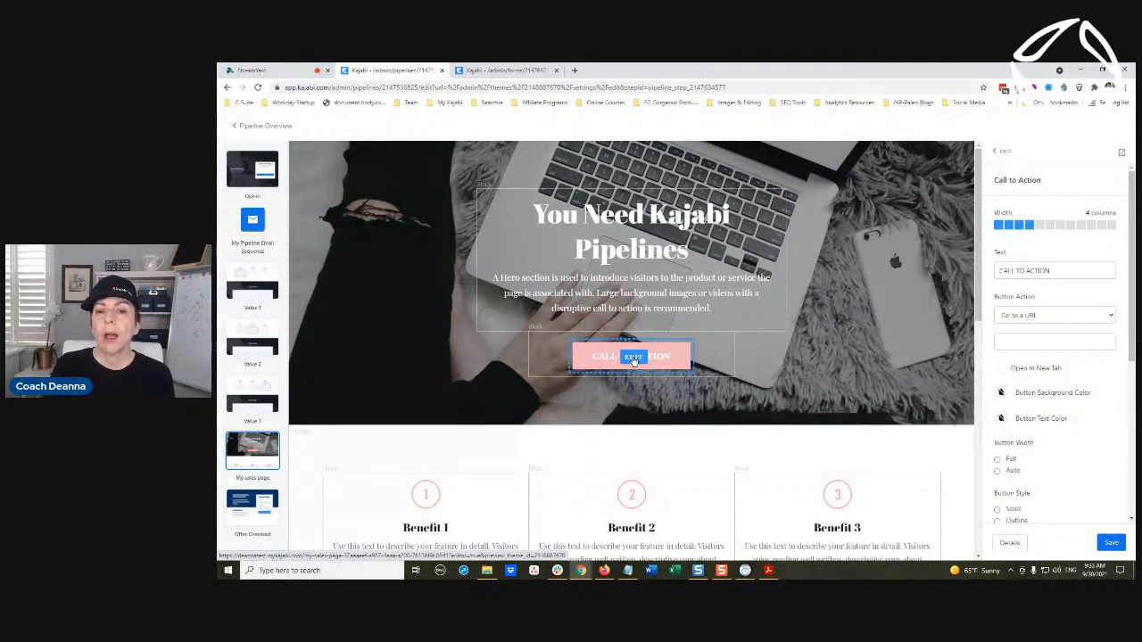
pyautogui.scroll(-10, 633, 359)
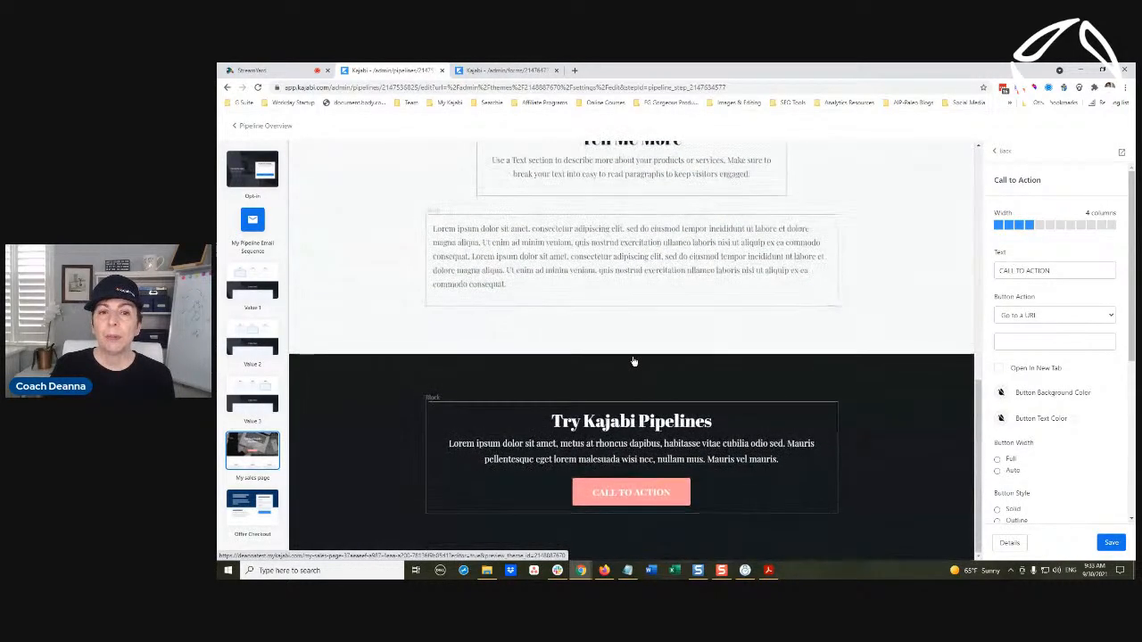
pyautogui.scroll(10, 634, 362)
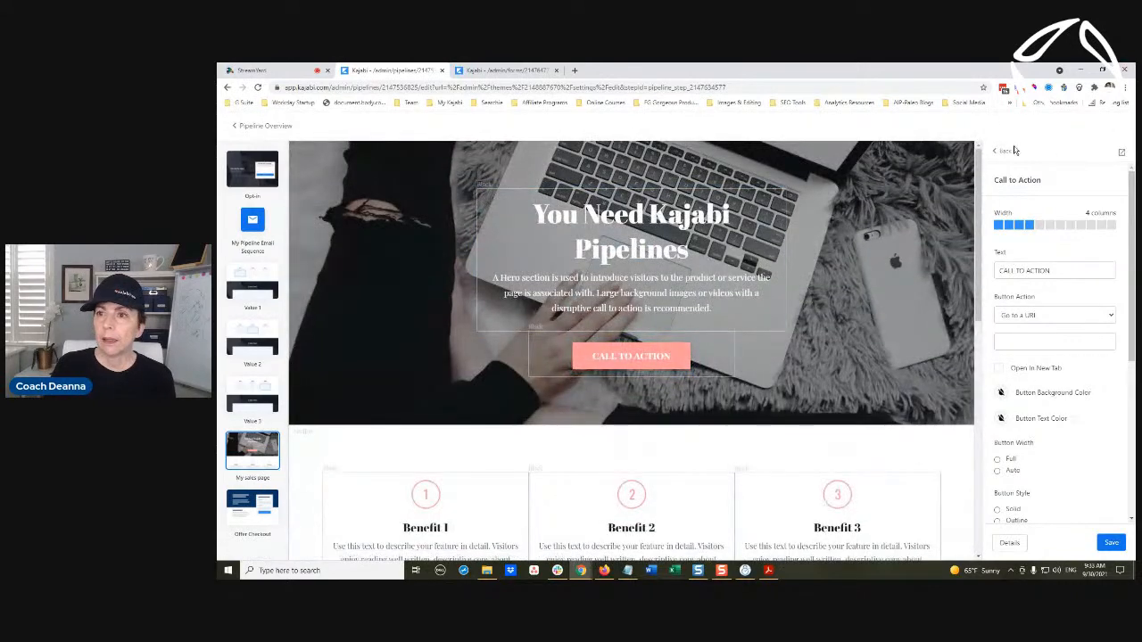
pyautogui.click(1008, 151)
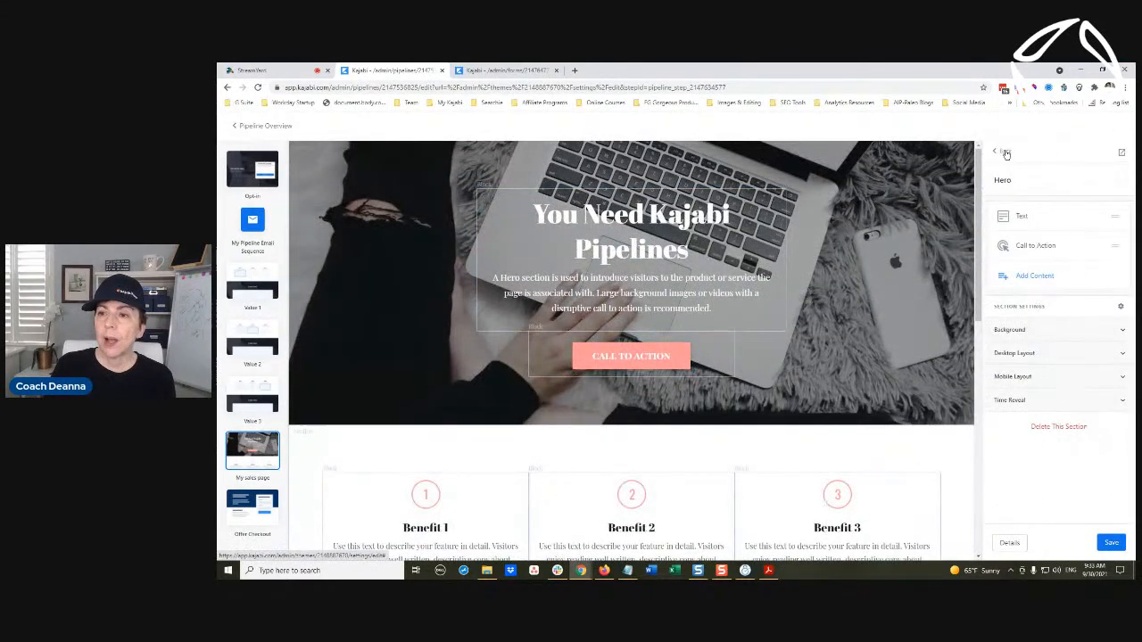
# Try adding a Pricing Card block to the Hero section and delete that block
pyautogui.click(1030, 278)
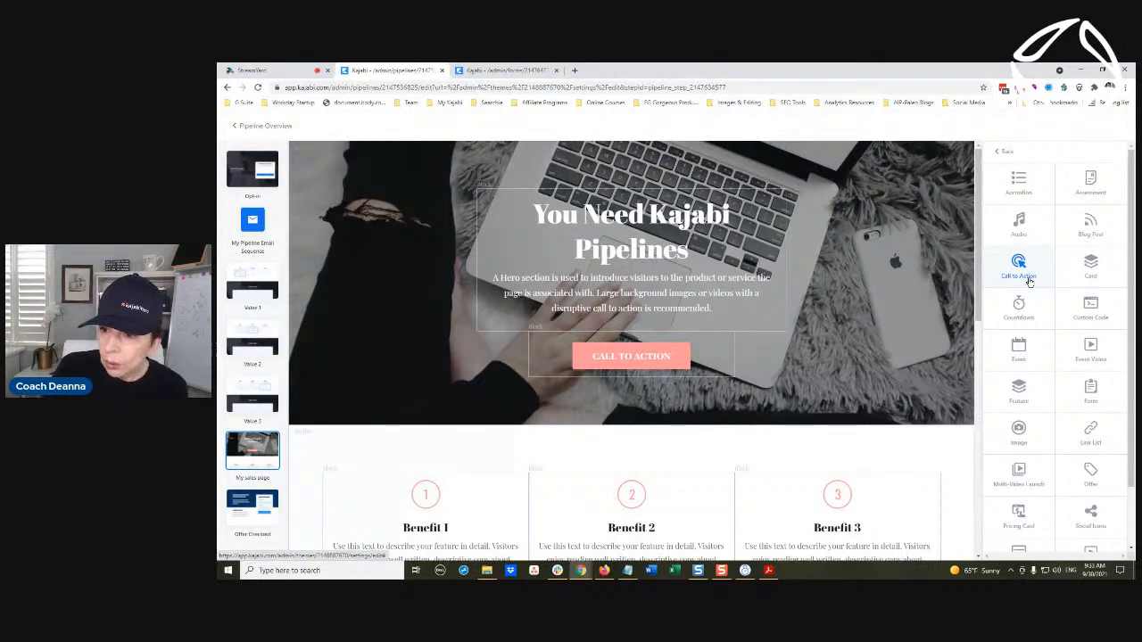
pyautogui.scroll(-2, 1053, 345)
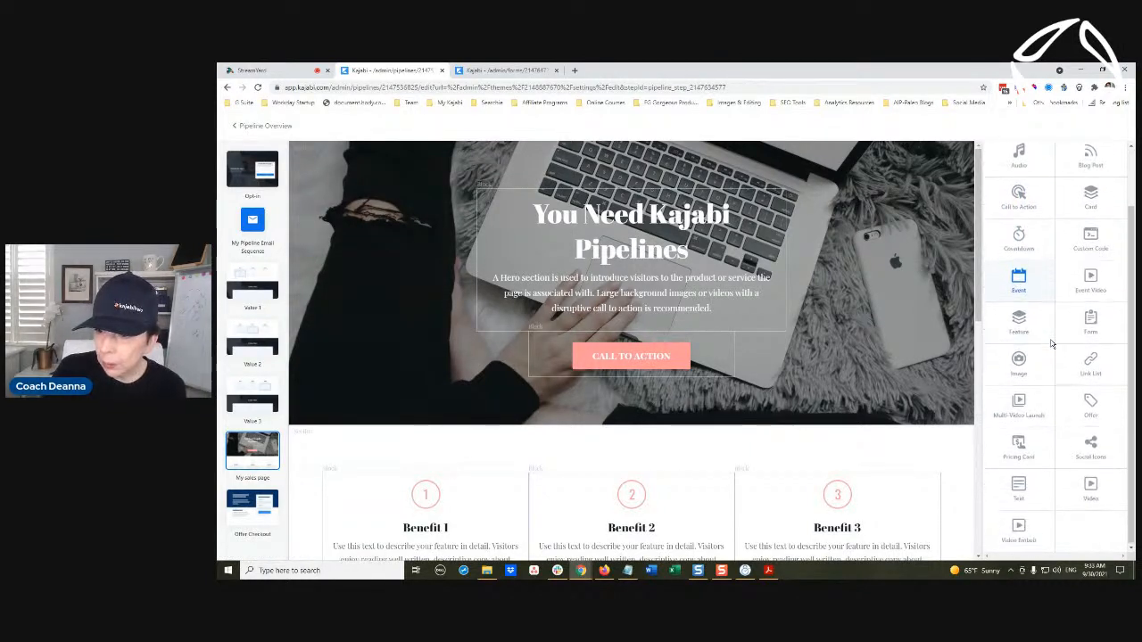
pyautogui.click(1014, 456)
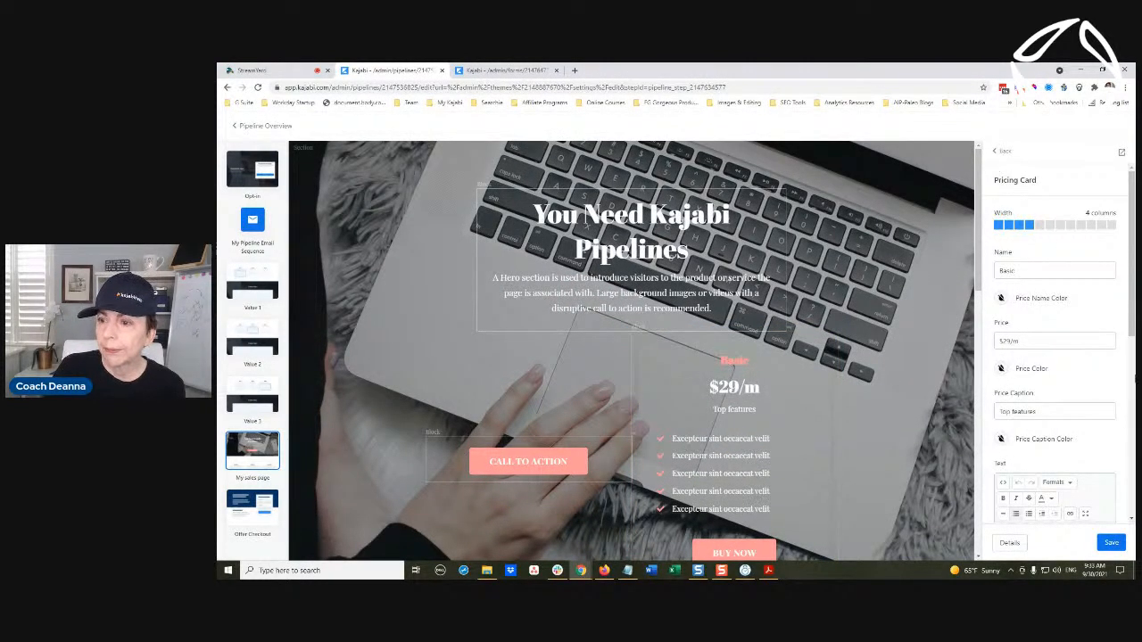
pyautogui.scroll(-10, 1099, 497)
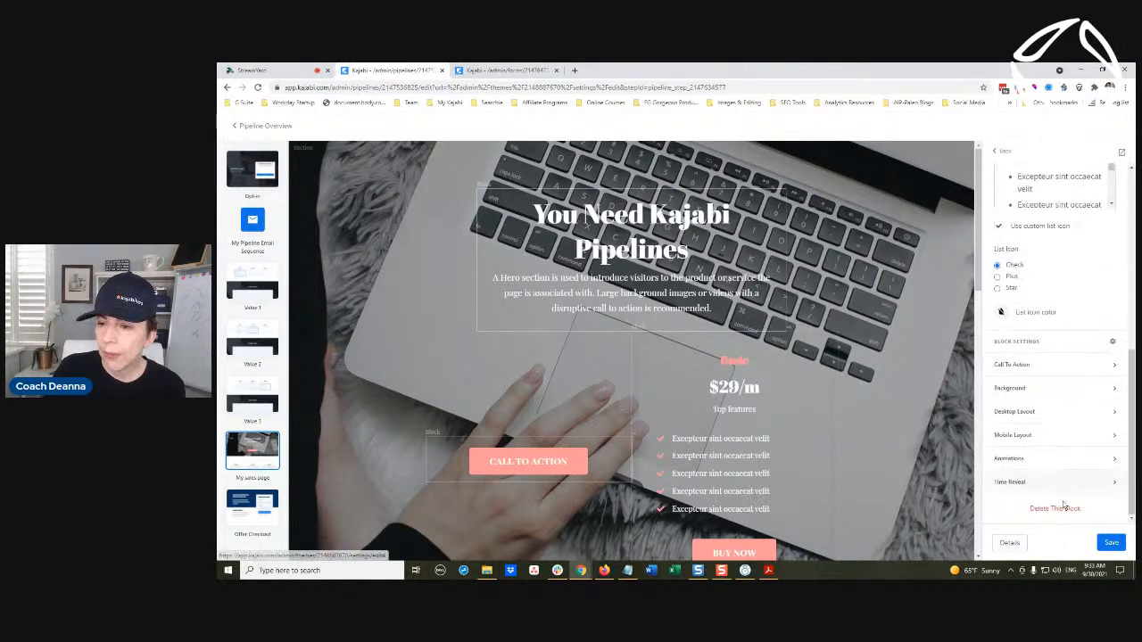
pyautogui.click(1062, 510)
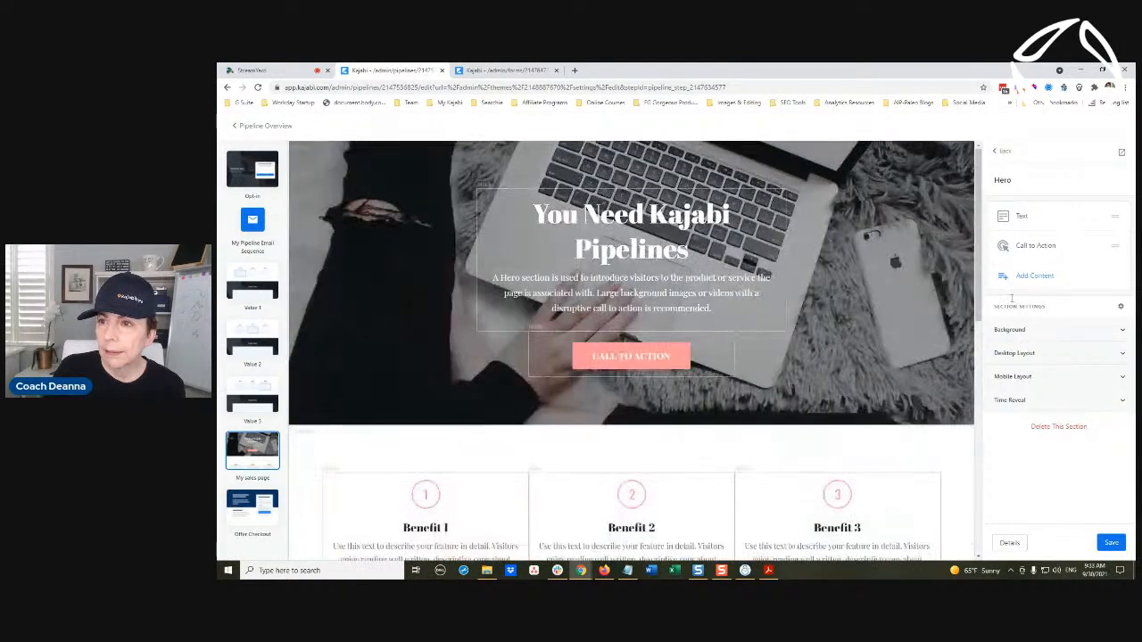
# Add a Pricing Option section from the Offers & Pricing group to the sales page
pyautogui.click(1003, 152)
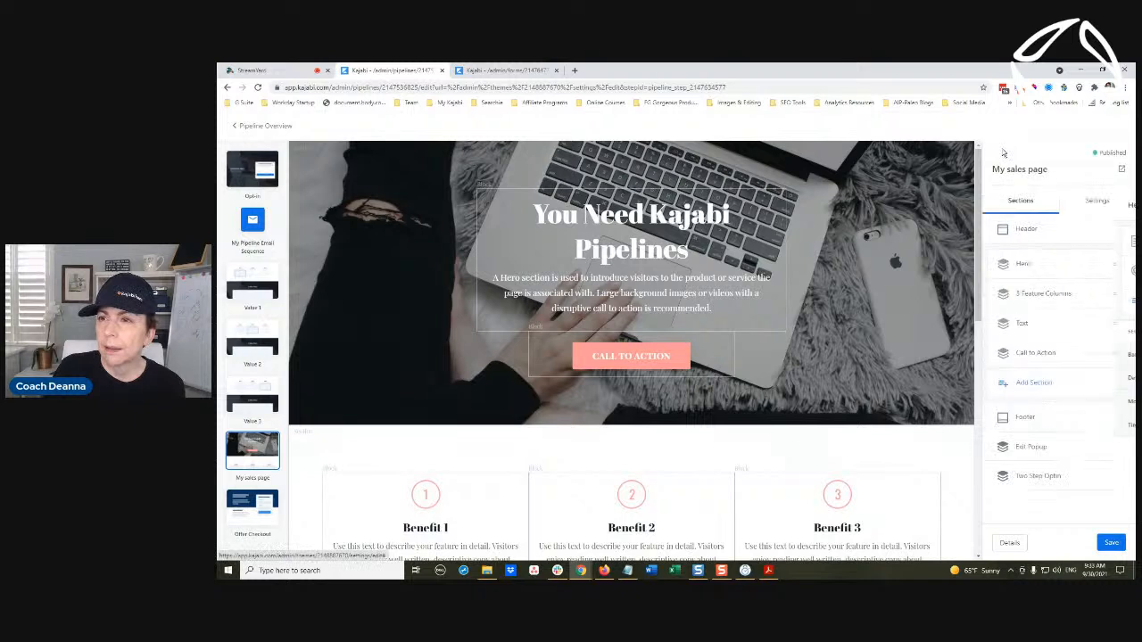
pyautogui.click(1047, 392)
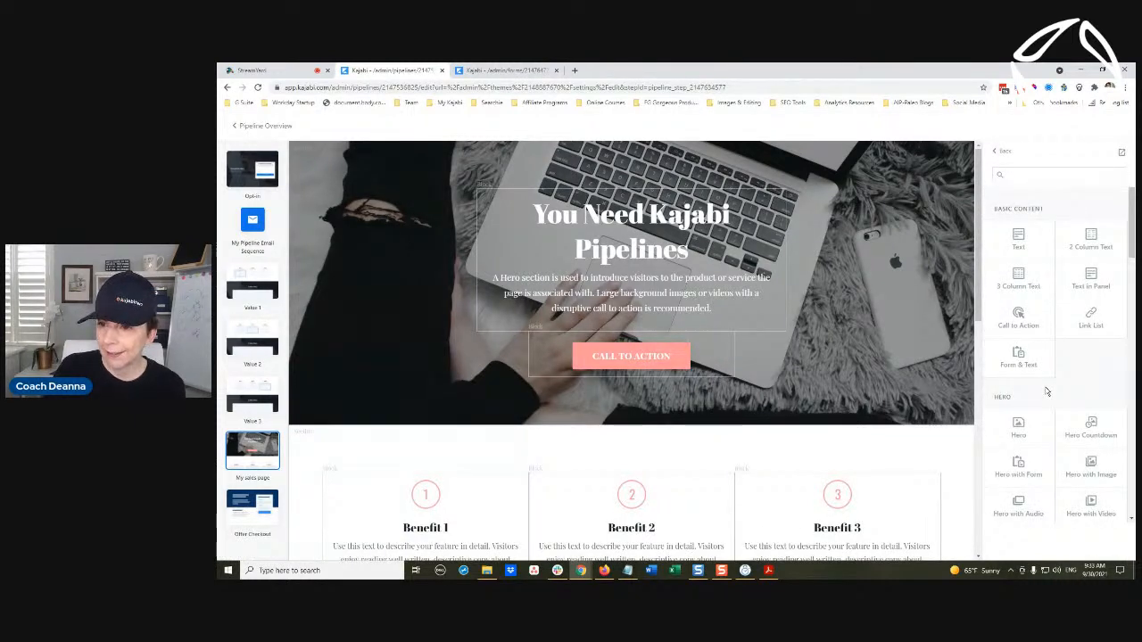
pyautogui.scroll(-8, 1047, 392)
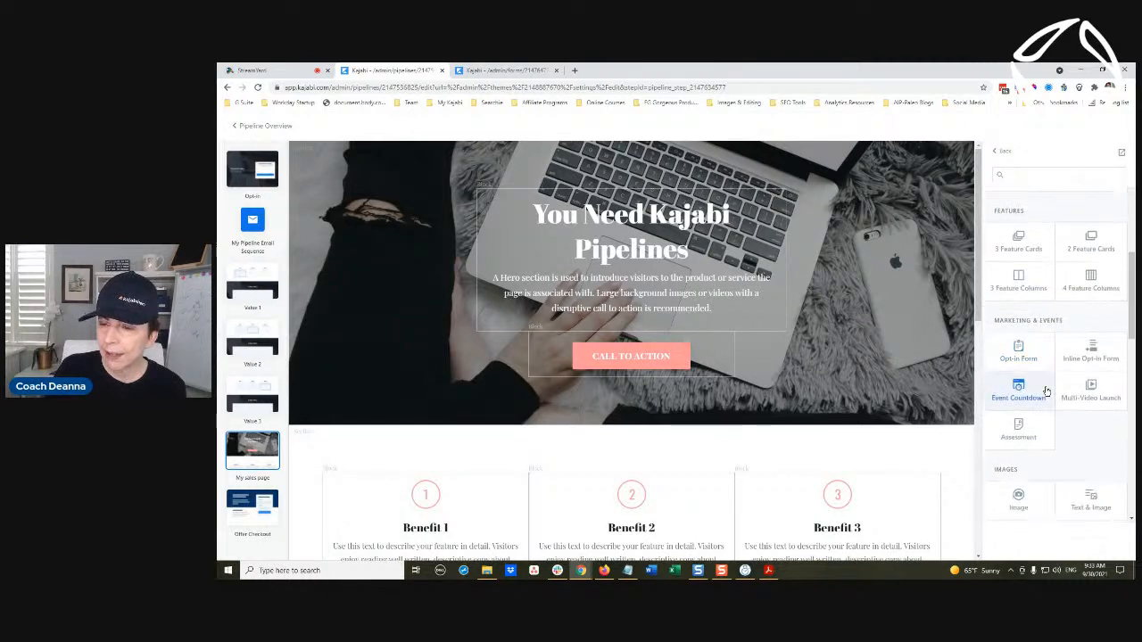
pyautogui.scroll(-5, 1047, 391)
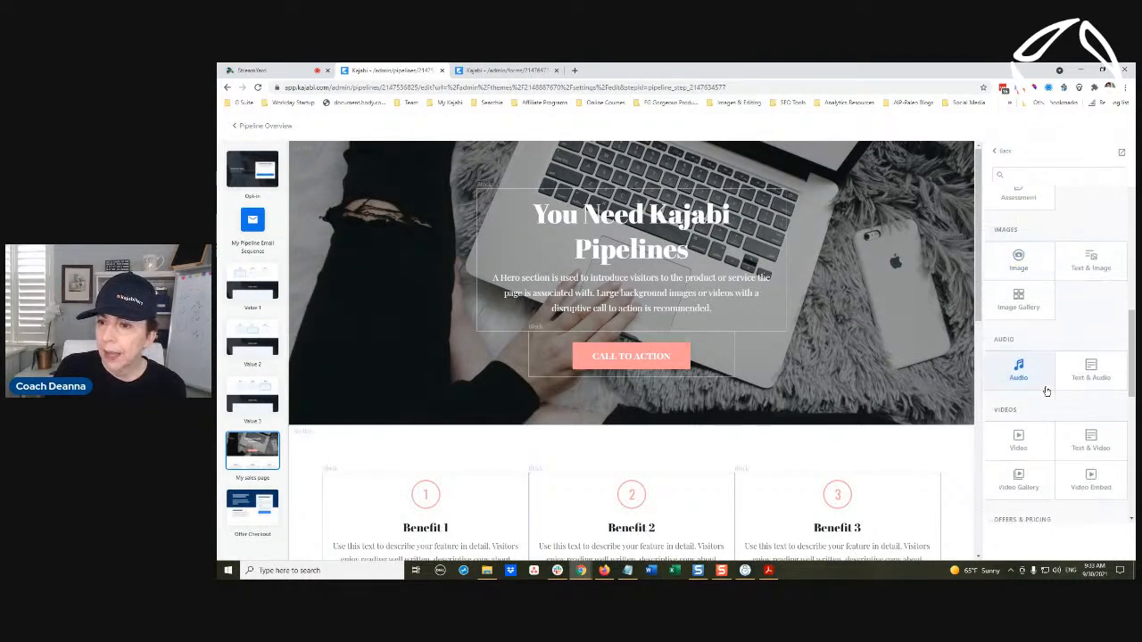
pyautogui.scroll(-3, 1047, 392)
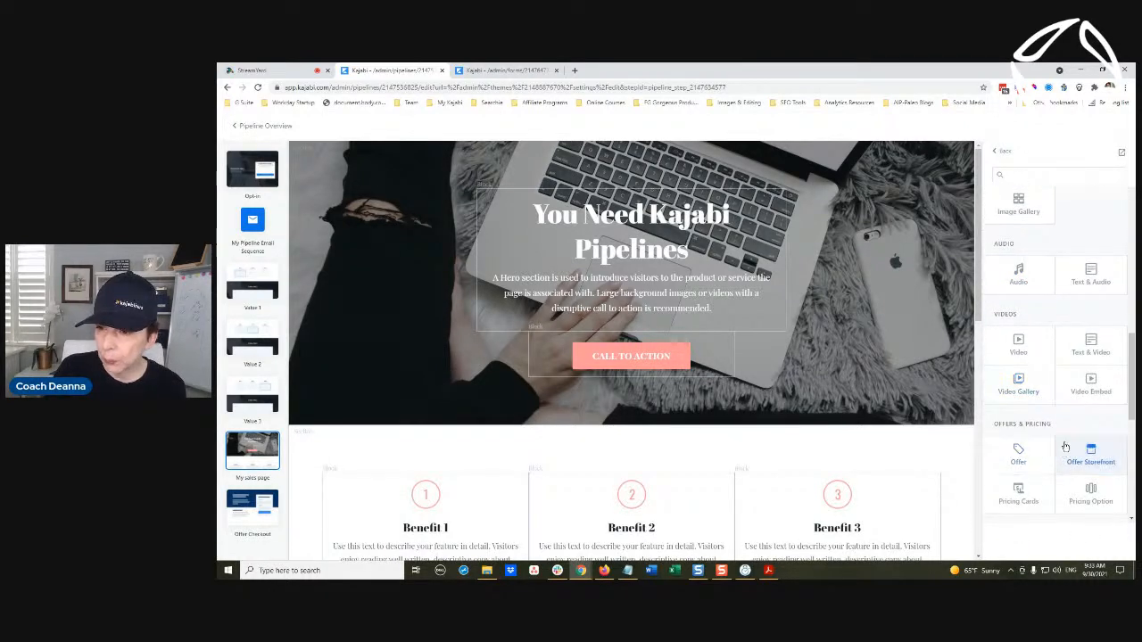
pyautogui.click(1091, 492)
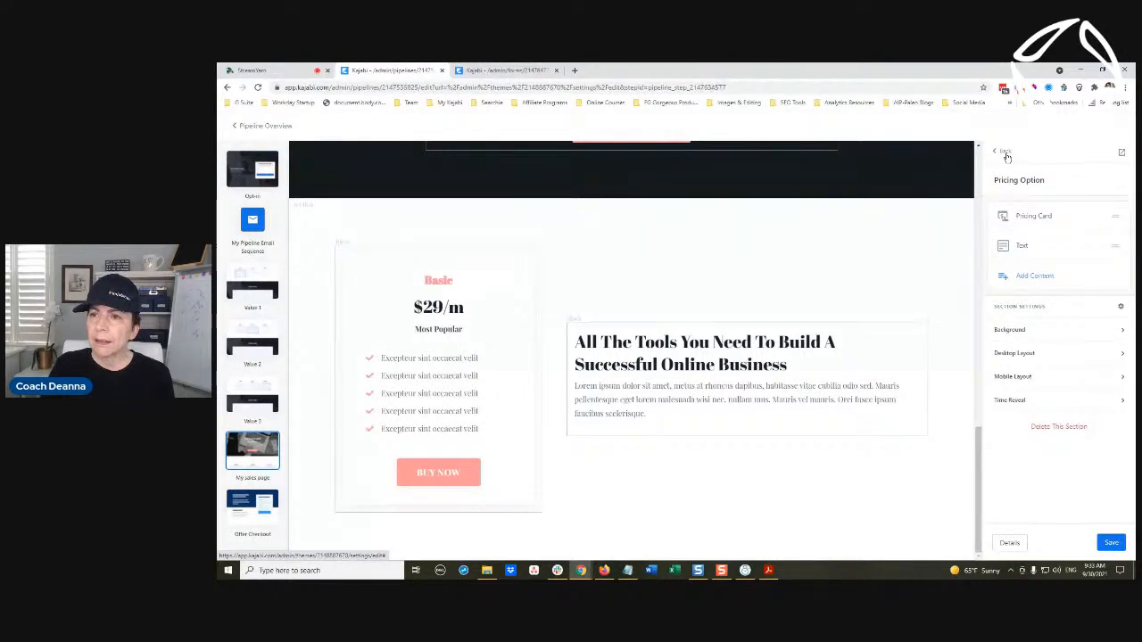
pyautogui.click(1007, 157)
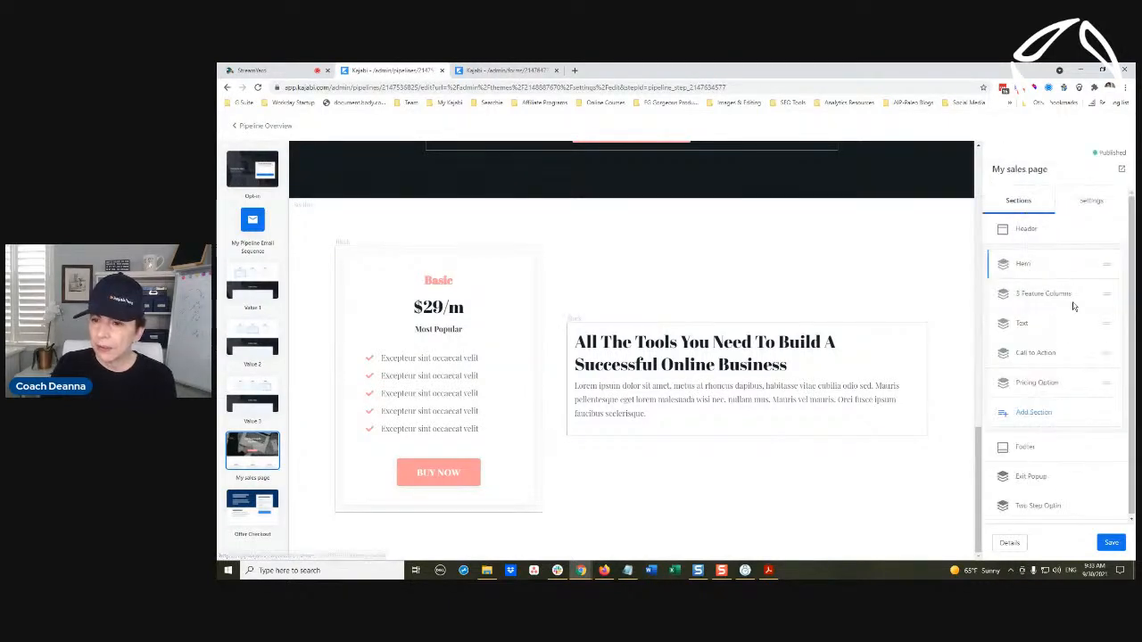
# Move the Text block ahead of the Pricing Card in the Pricing Option section, set its width to 10 columns and save the page
pyautogui.click(1036, 384)
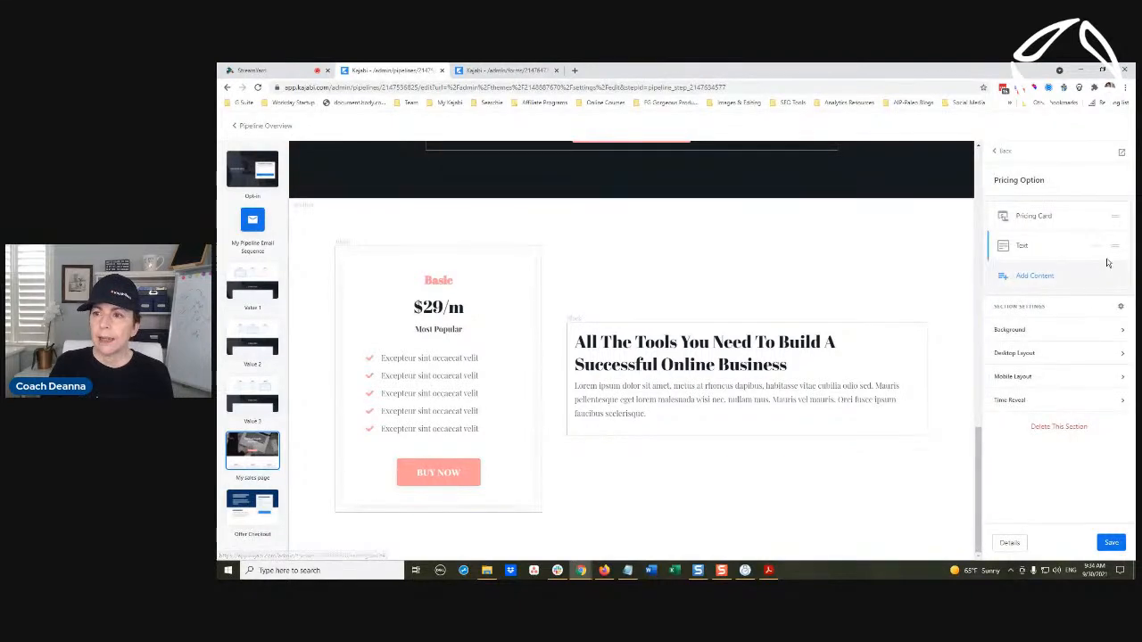
pyautogui.moveTo(1115, 248); pyautogui.dragTo(1042, 224)
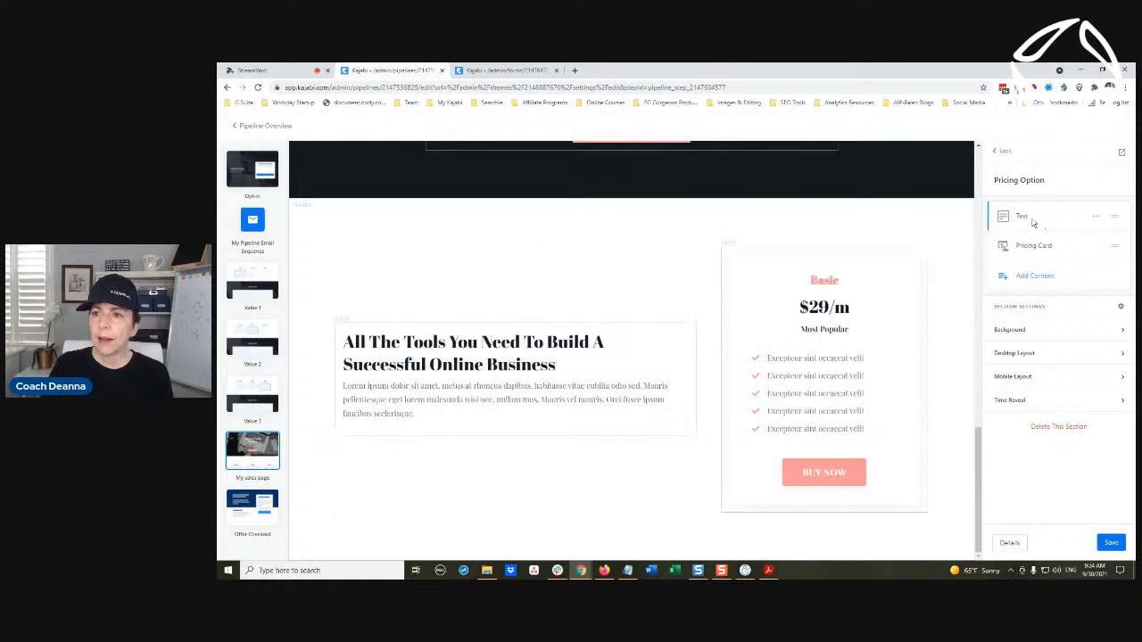
pyautogui.click(1028, 219)
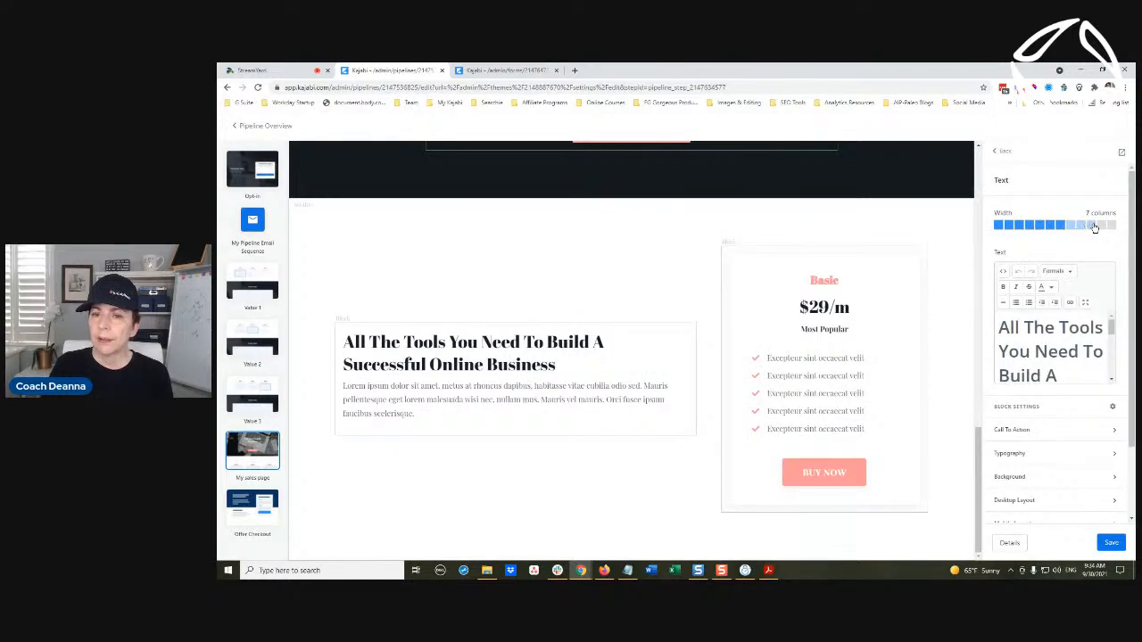
pyautogui.click(1094, 225)
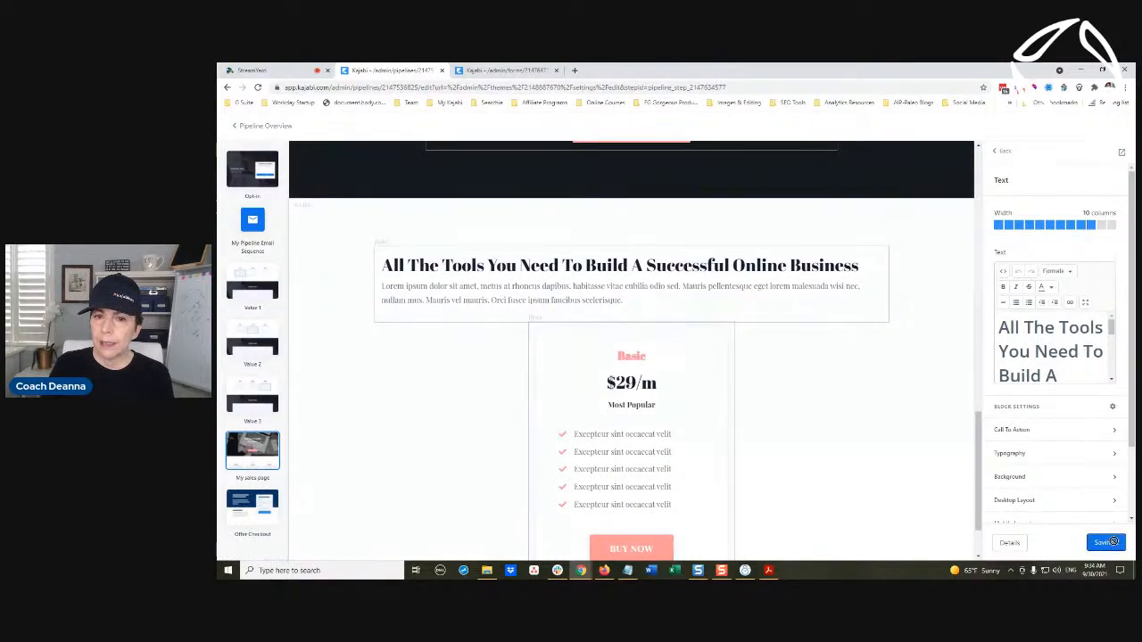
pyautogui.click(1111, 542)
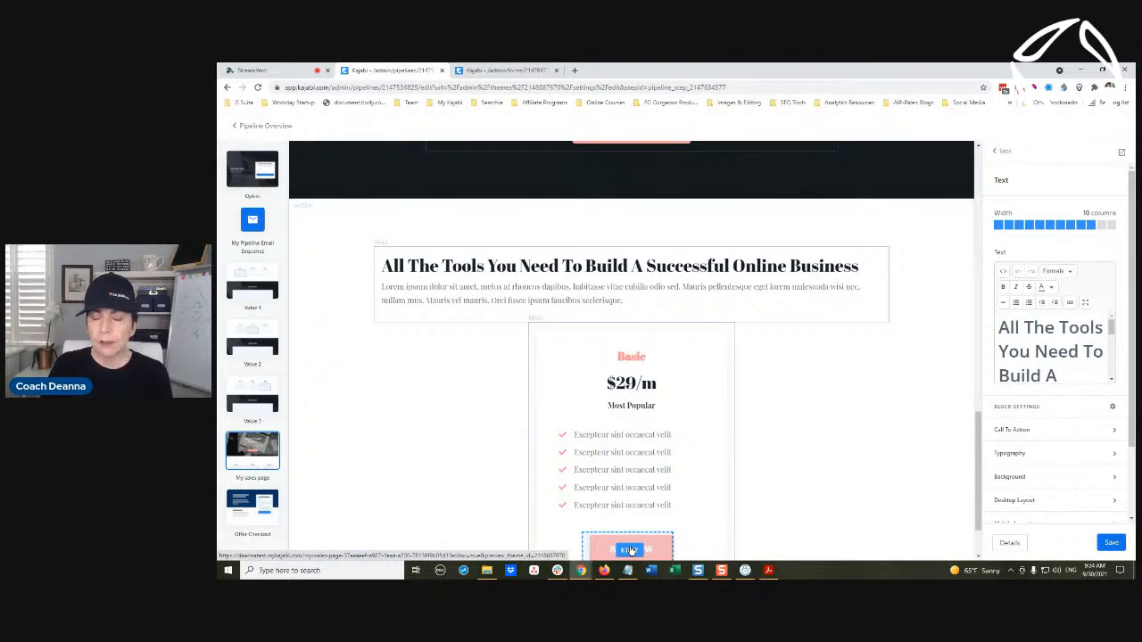
# Duplicate the Pricing Card block in the Pricing Option section
pyautogui.click(1002, 153)
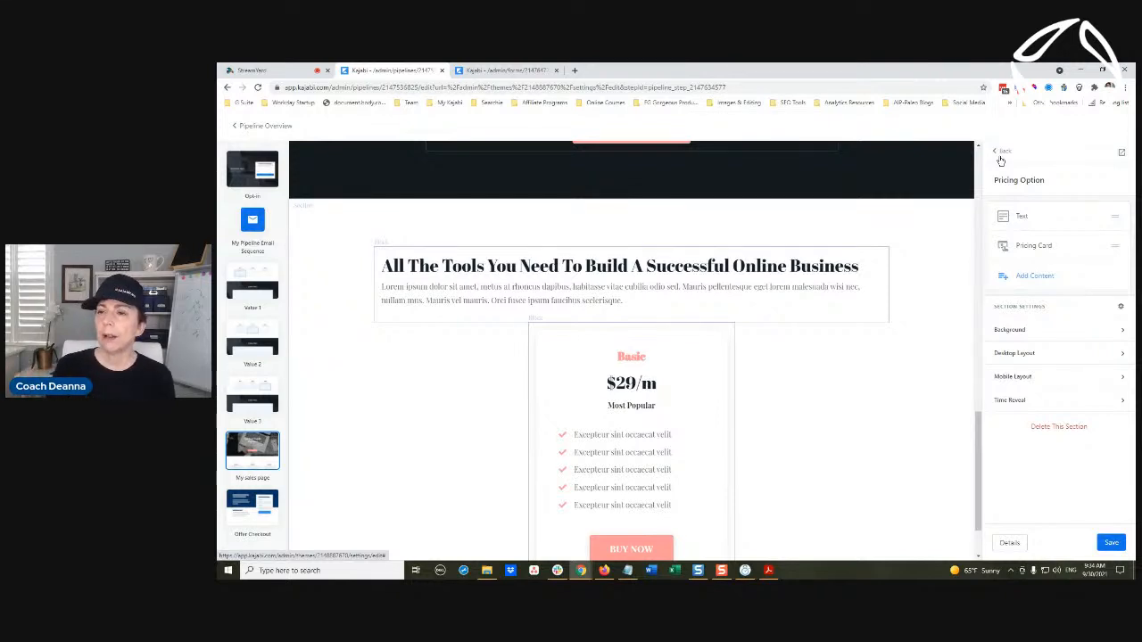
pyautogui.click(1096, 250)
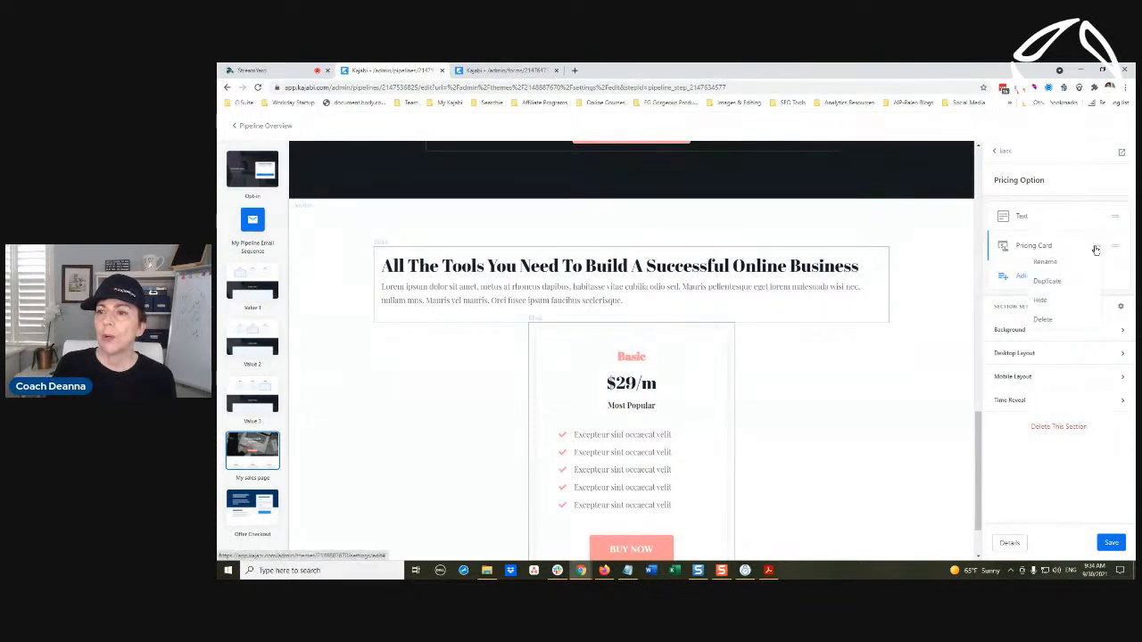
pyautogui.click(1056, 283)
pyautogui.click(1056, 284)
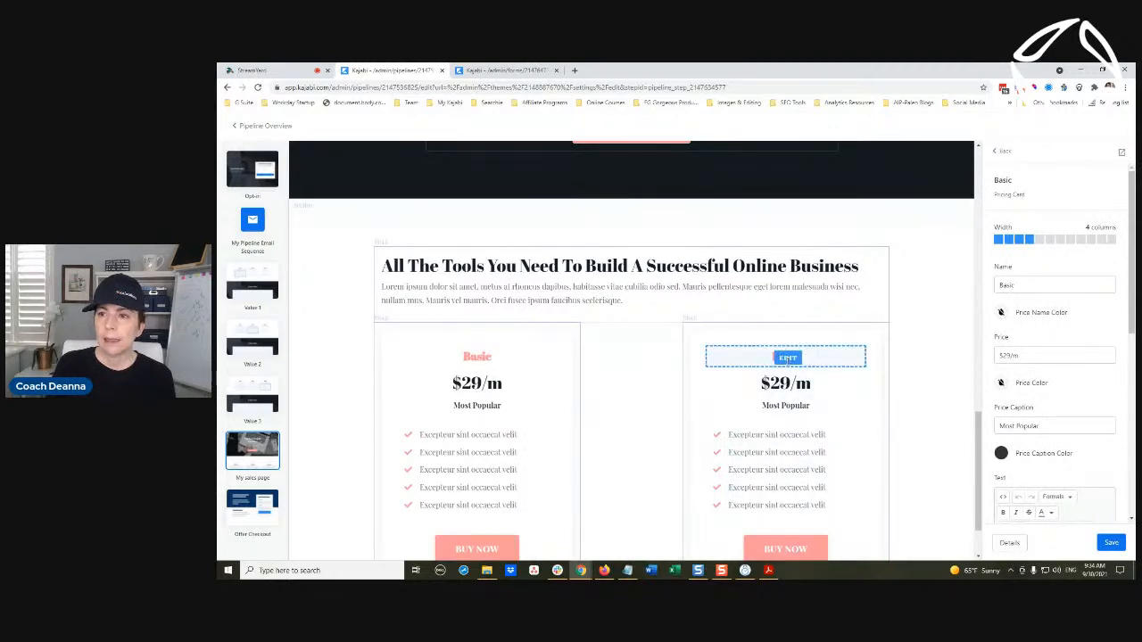
# Set the second pricing card's price to "$290 per year" and its name to "Annual", and save the page
pyautogui.scroll(-1, 804, 366)
pyautogui.click(788, 319)
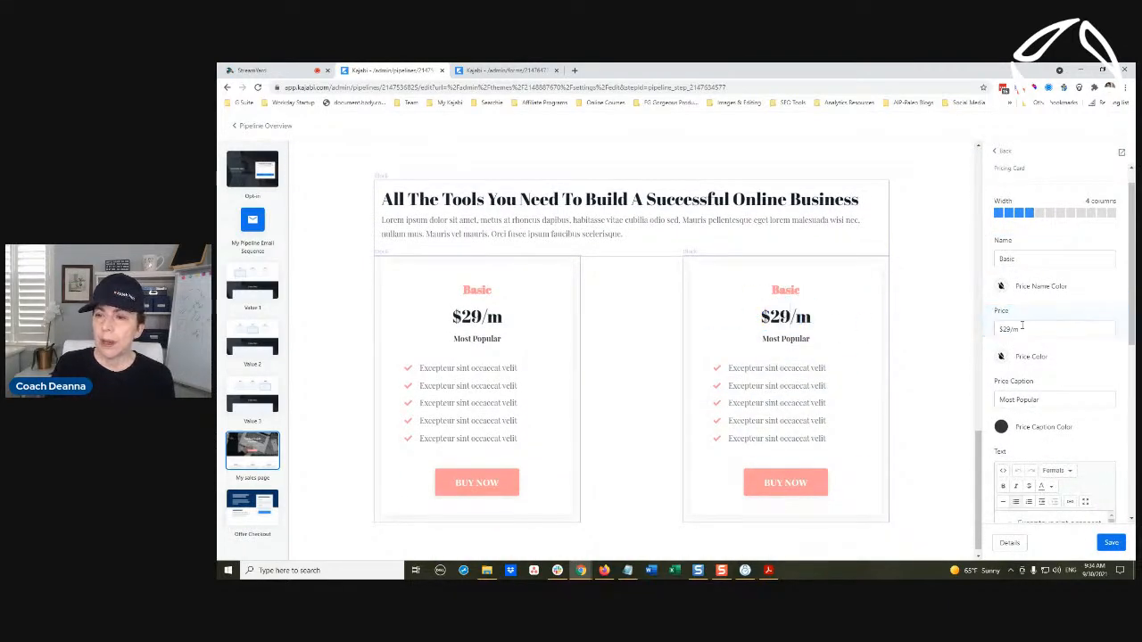
pyautogui.moveTo(1024, 329); pyautogui.dragTo(957, 325)
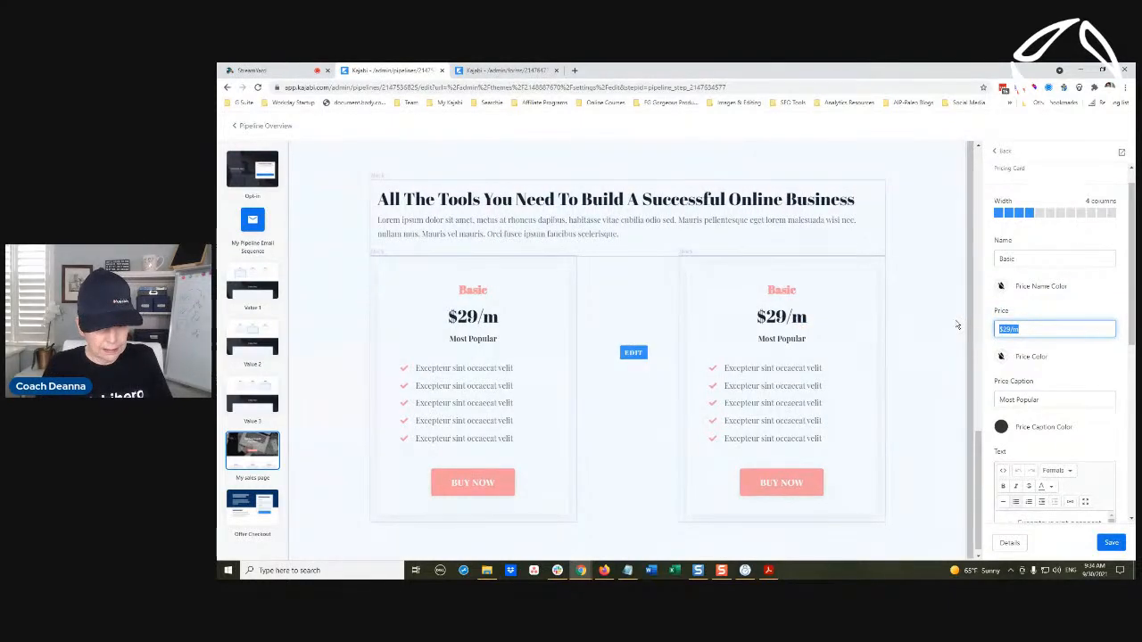
pyautogui.write('$')
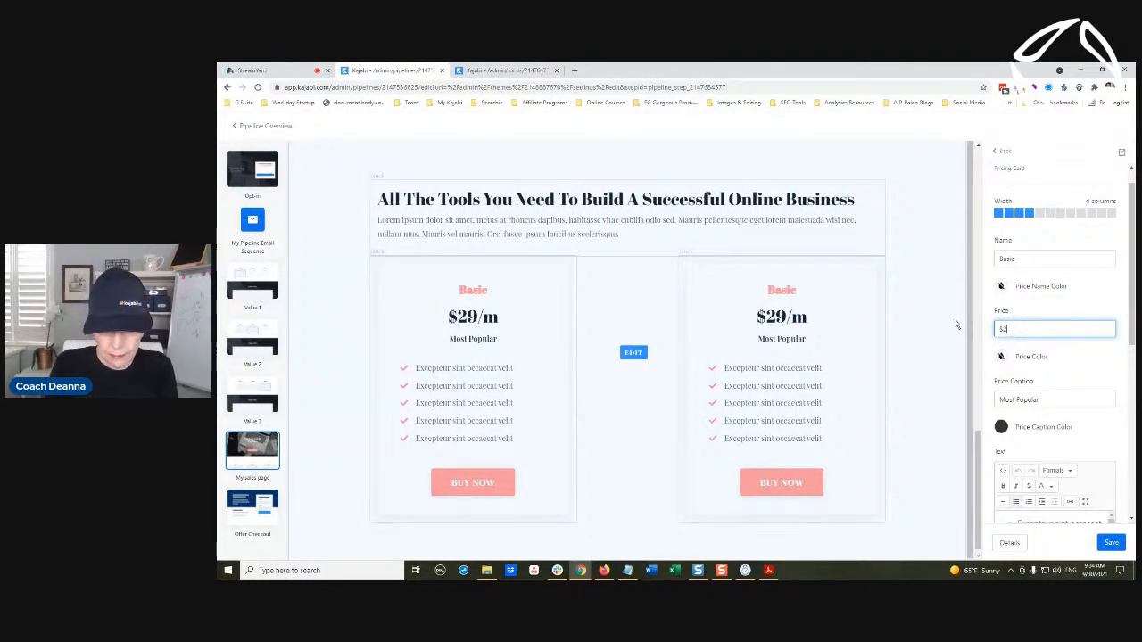
pyautogui.write('290 per ye')
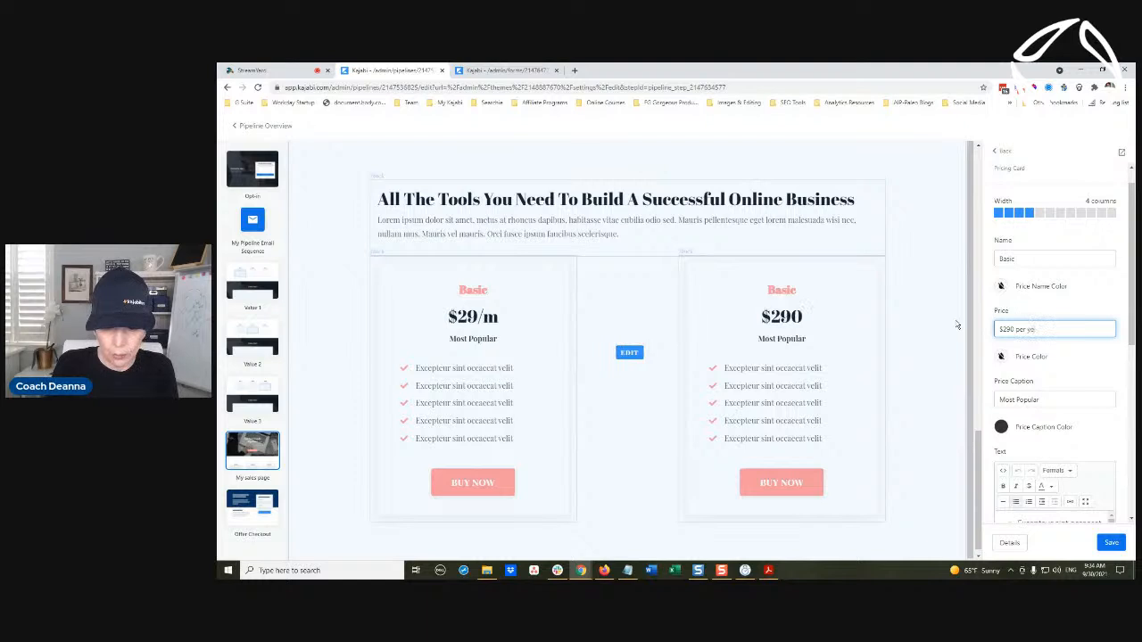
pyautogui.write('ar')
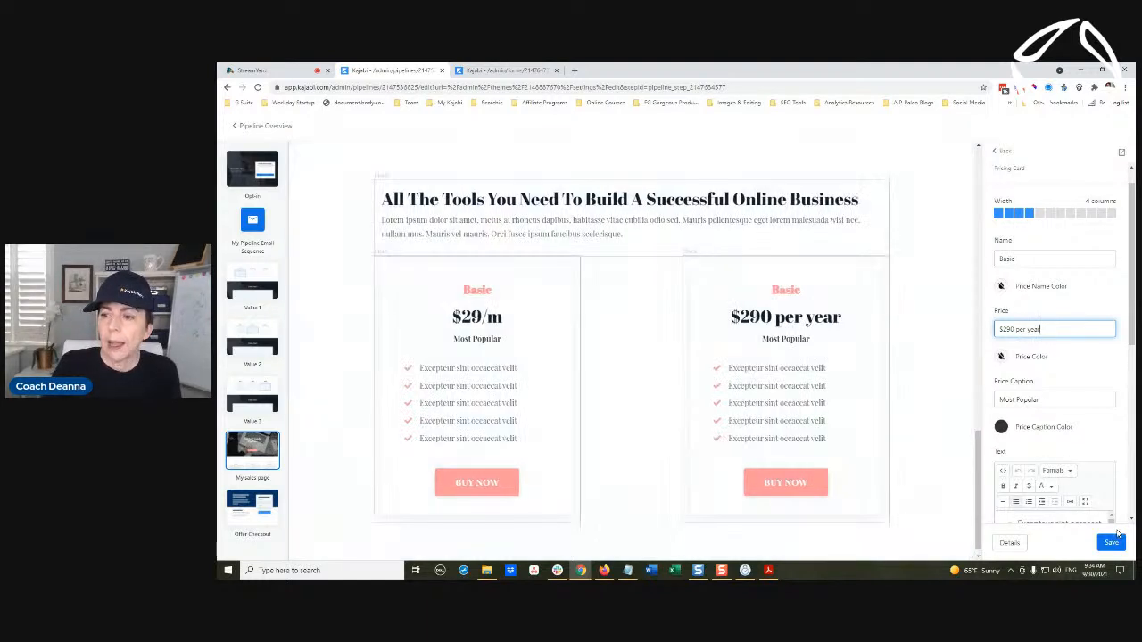
pyautogui.doubleClick(1015, 260)
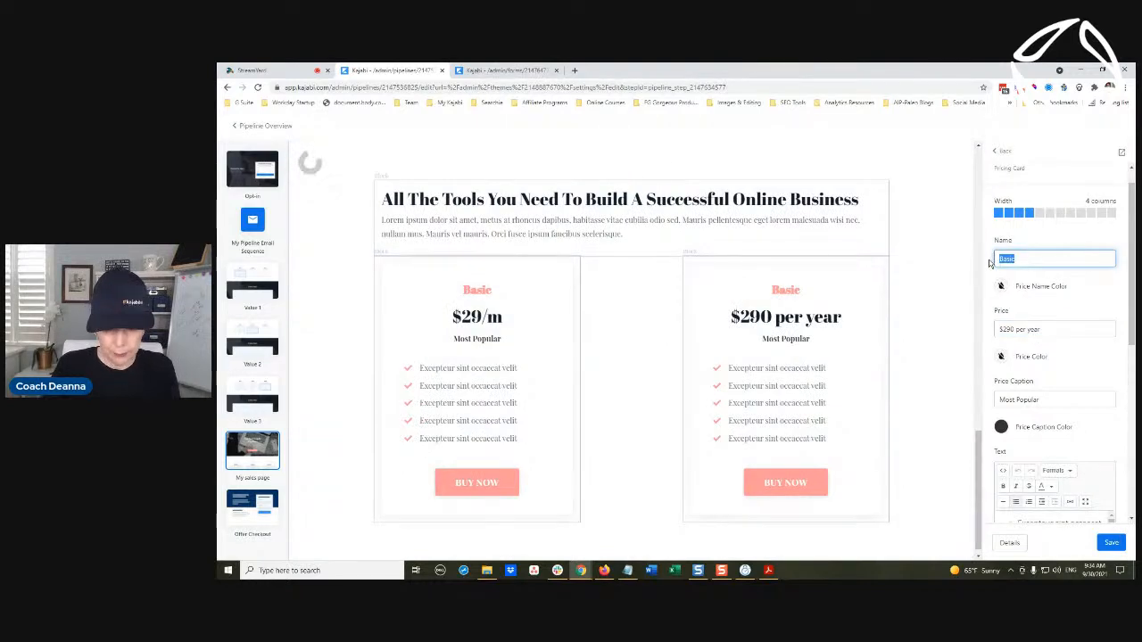
pyautogui.write('Annual')
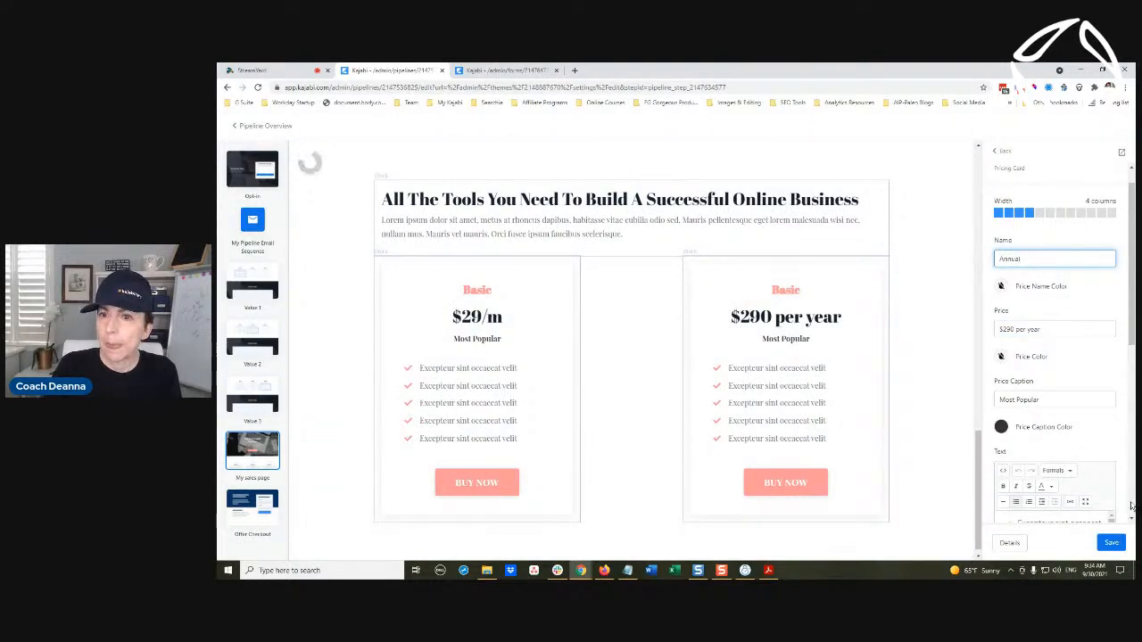
pyautogui.click(1116, 544)
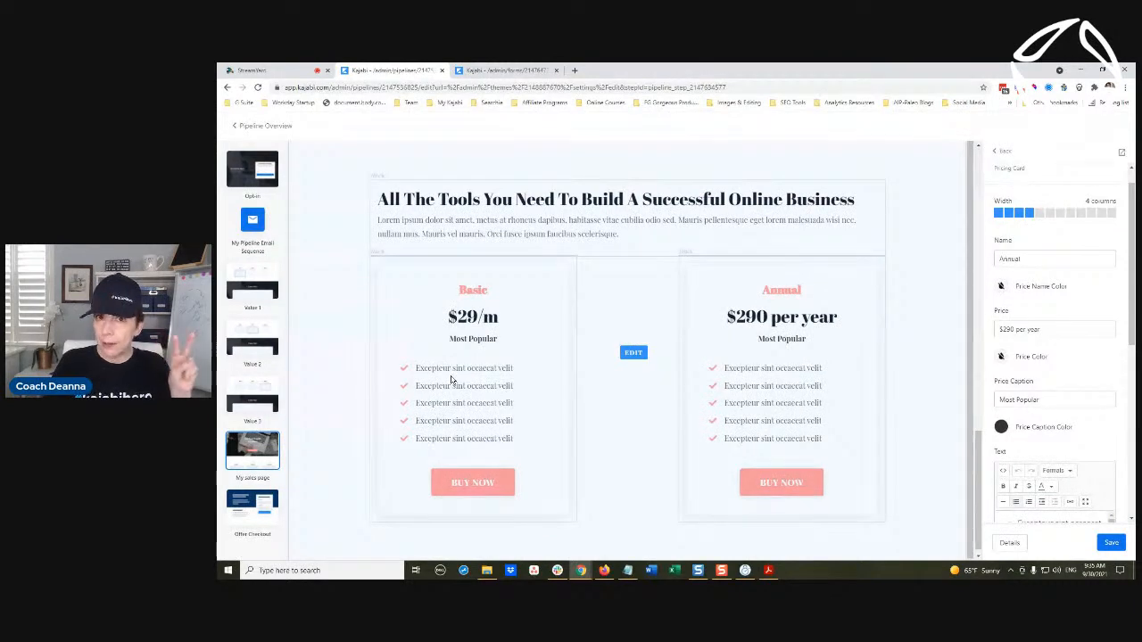
# Set the Basic pricing card's button to go to the Basic Membership - Monthly checkout page and save the page
pyautogui.click(469, 483)
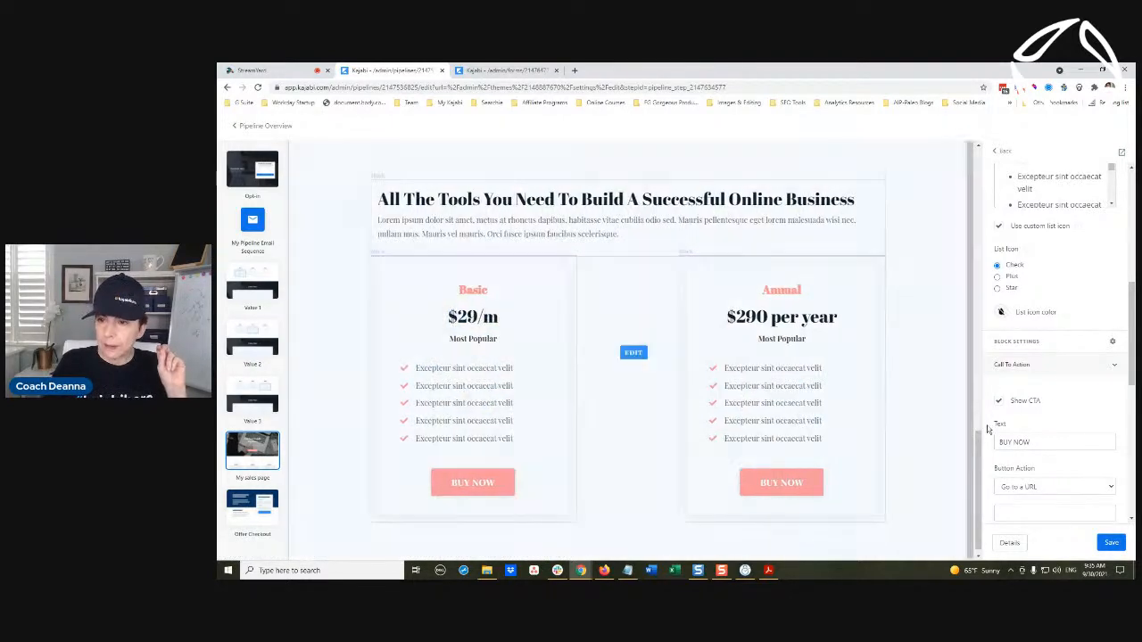
pyautogui.scroll(-1, 1026, 375)
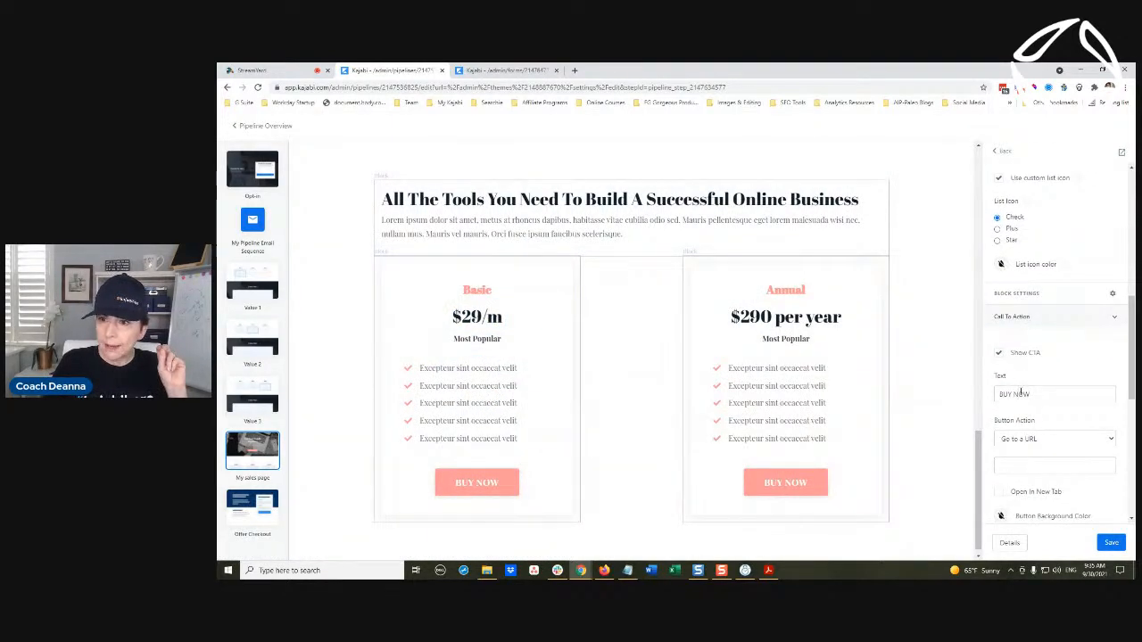
pyautogui.click(1032, 439)
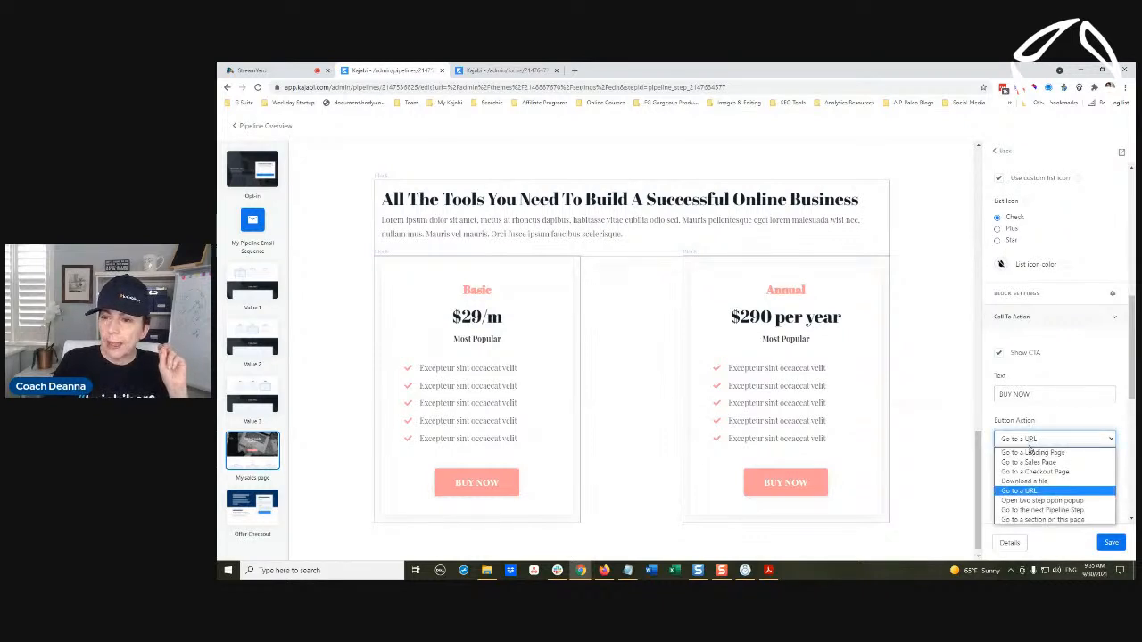
pyautogui.click(1039, 473)
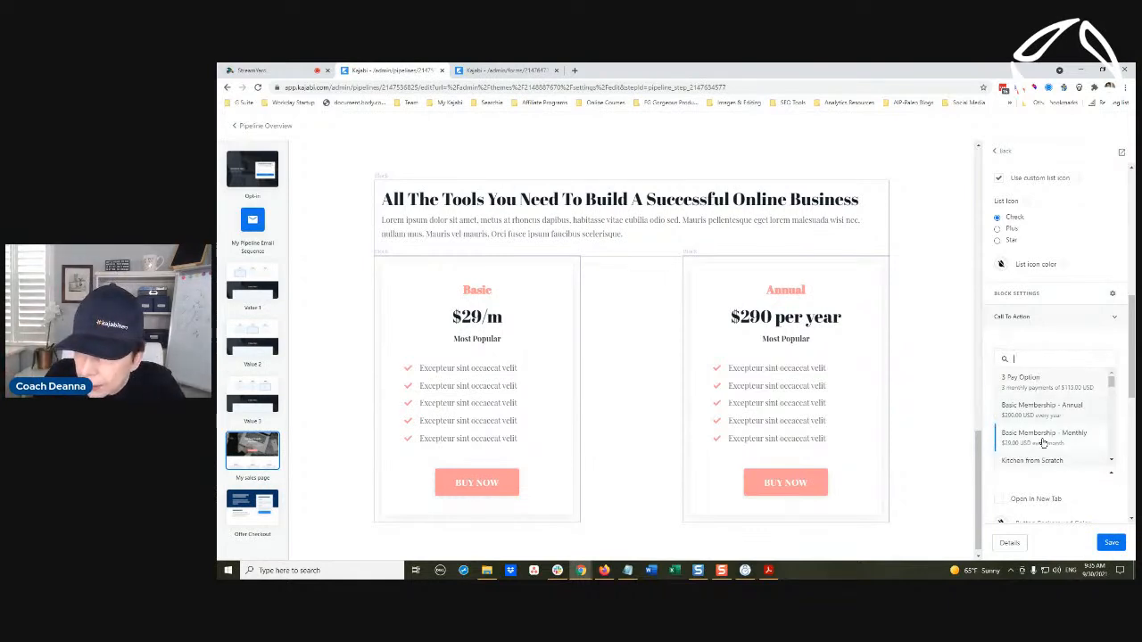
pyautogui.click(1043, 435)
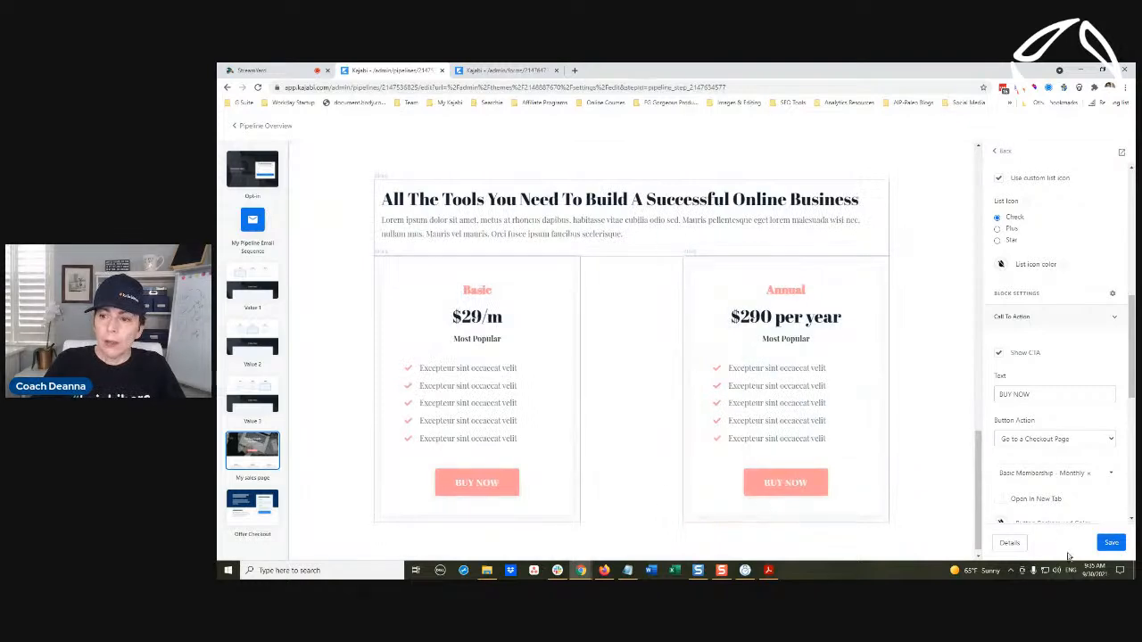
pyautogui.click(1111, 542)
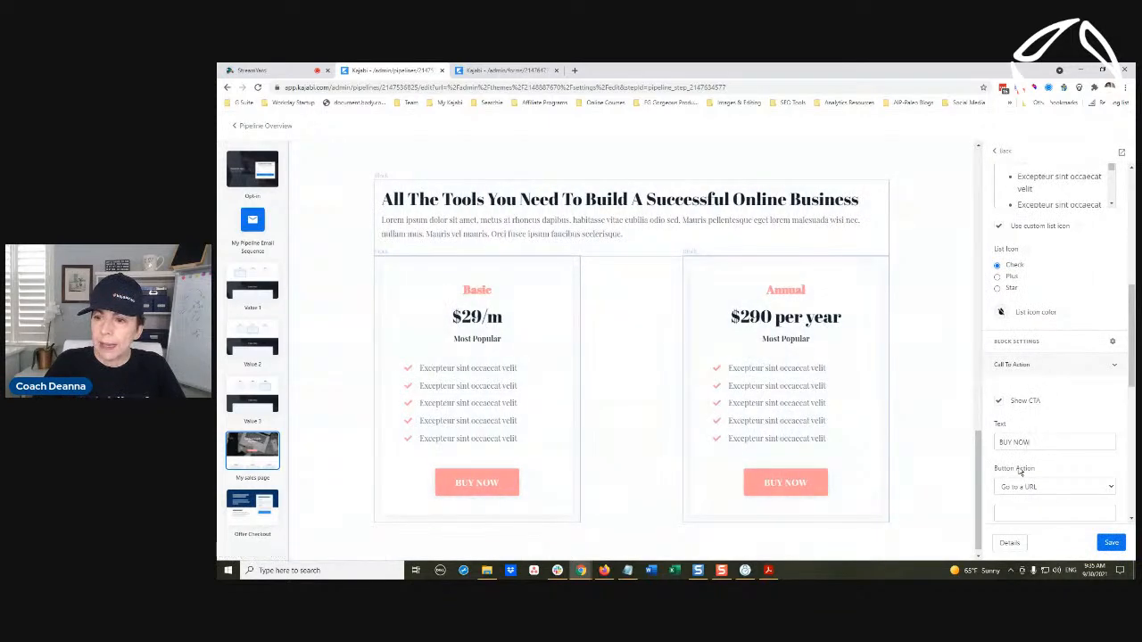
# Set the Annual pricing card's button to go to the Basic Membership - Annual checkout page and save the page
pyautogui.click(1021, 486)
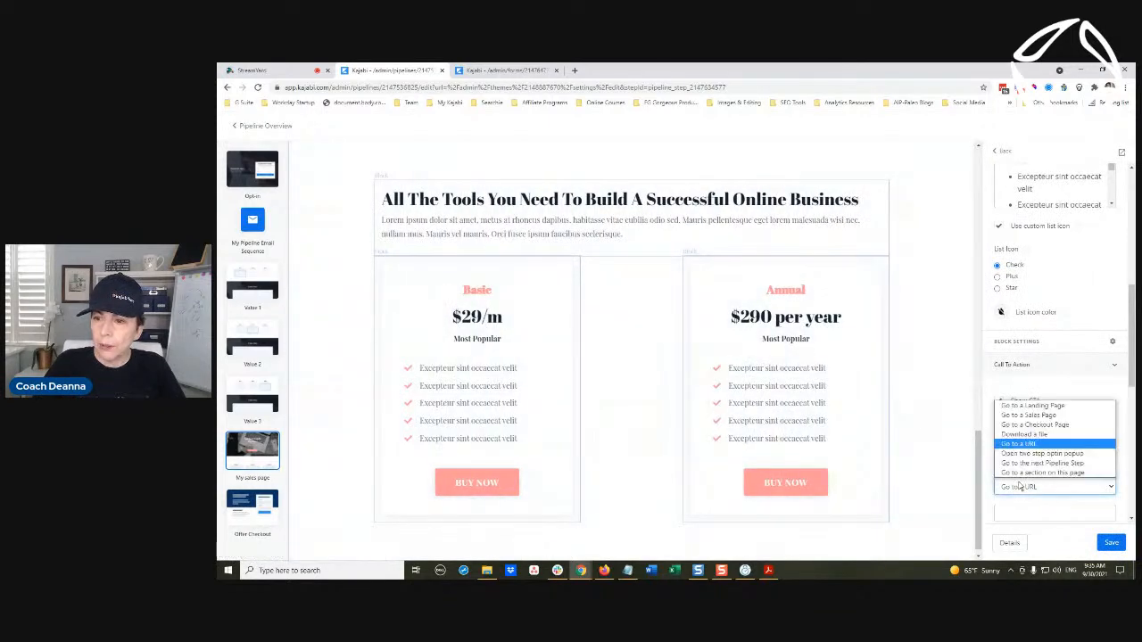
pyautogui.click(1033, 426)
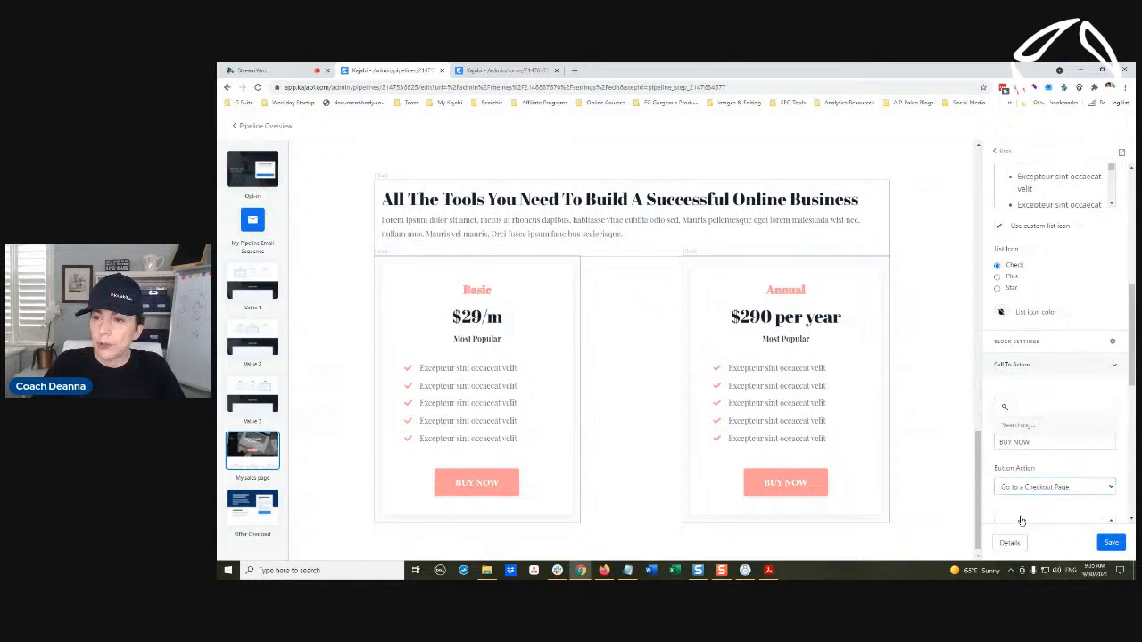
pyautogui.click(1020, 520)
pyautogui.click(1054, 458)
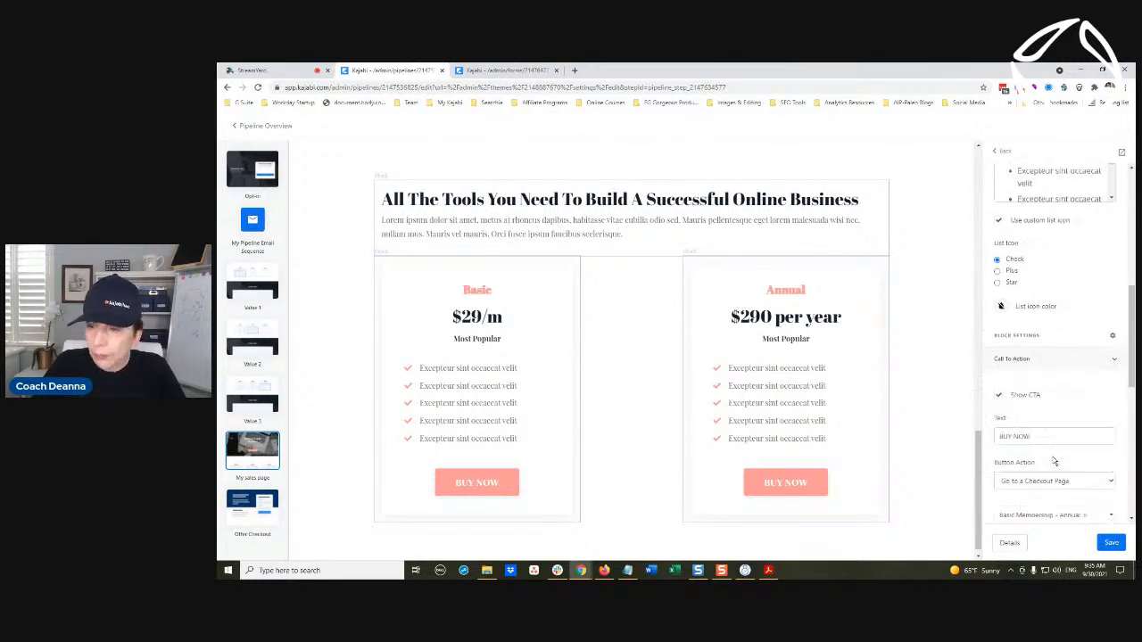
pyautogui.click(1109, 543)
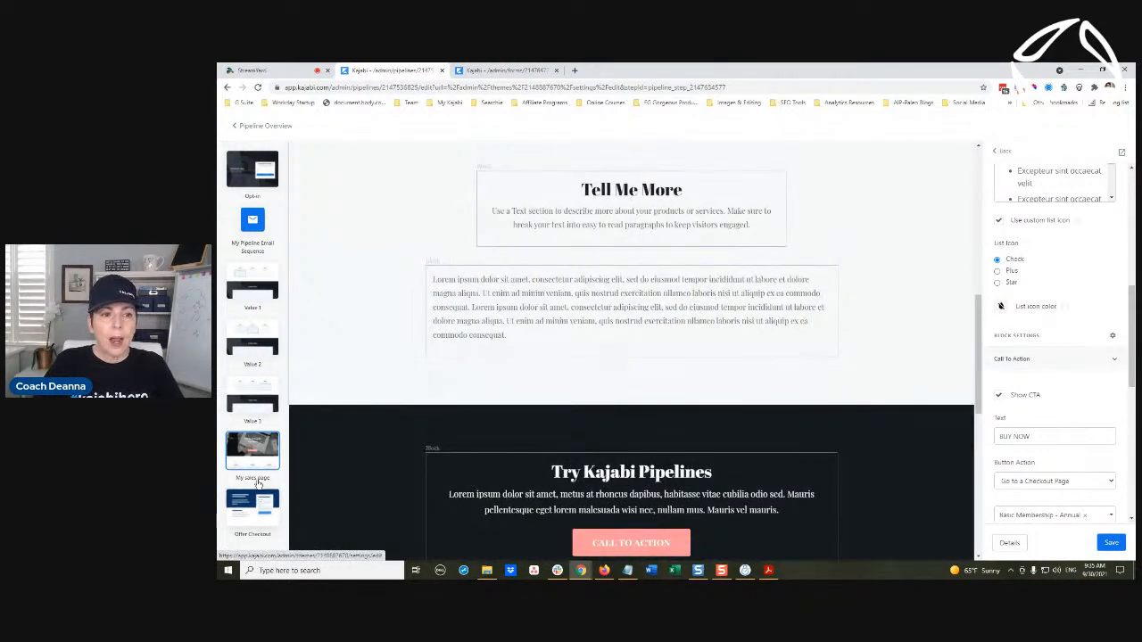
# Return to the pipeline overview and look through its sequence from the Opt-in page to the Offer Checkout
pyautogui.scroll(8, 295, 265)
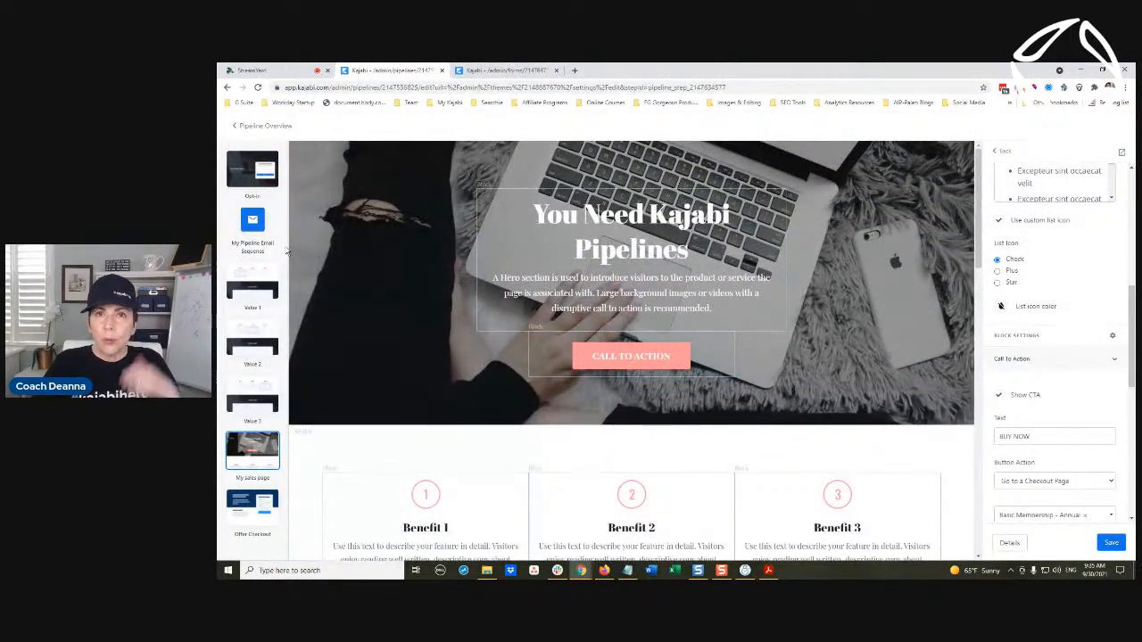
pyautogui.click(252, 127)
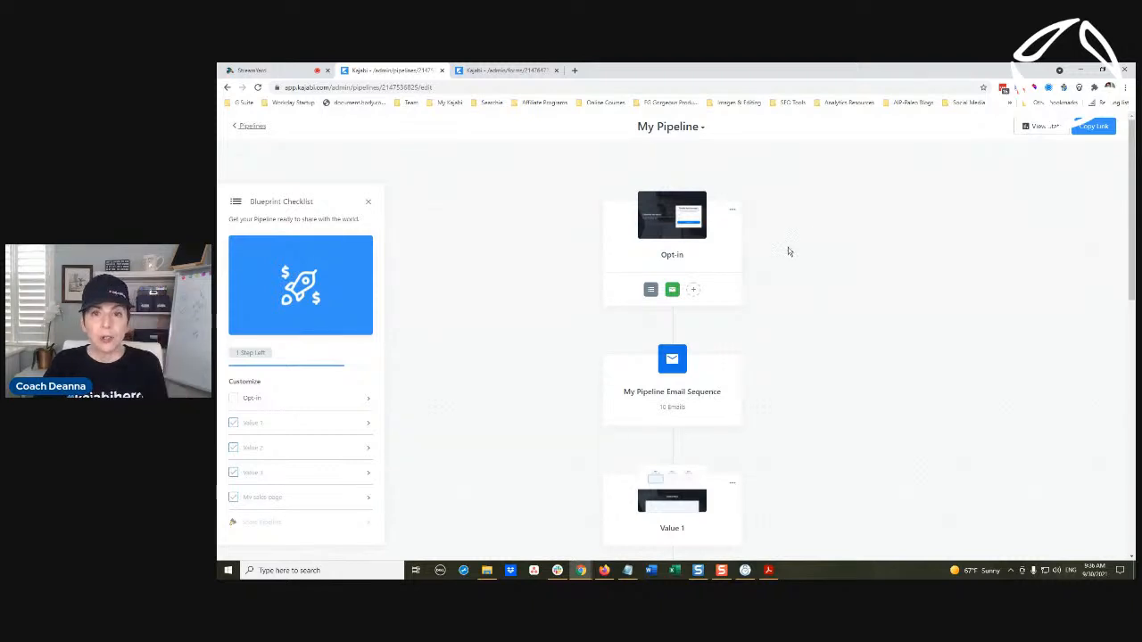
pyautogui.scroll(-8, 789, 251)
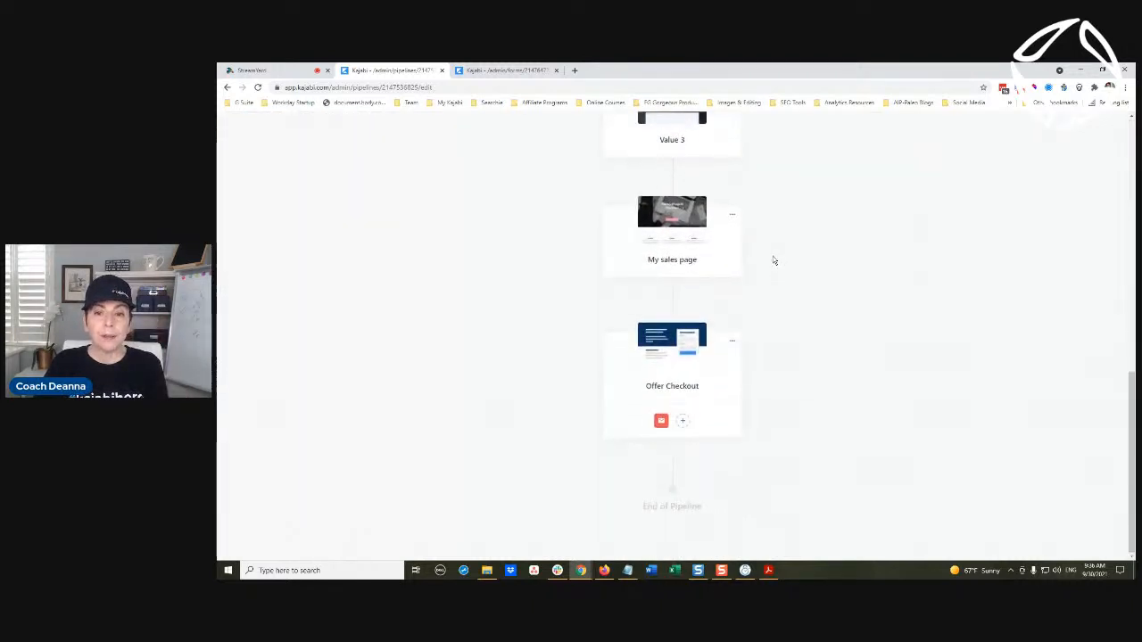
pyautogui.scroll(10, 773, 260)
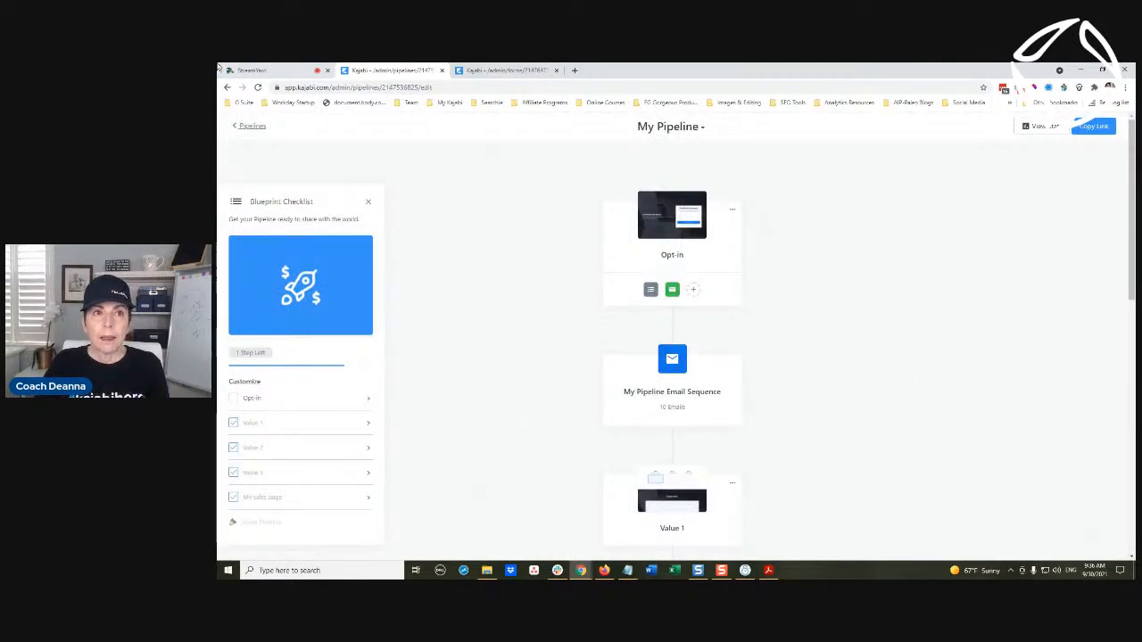
pyautogui.click(246, 69)
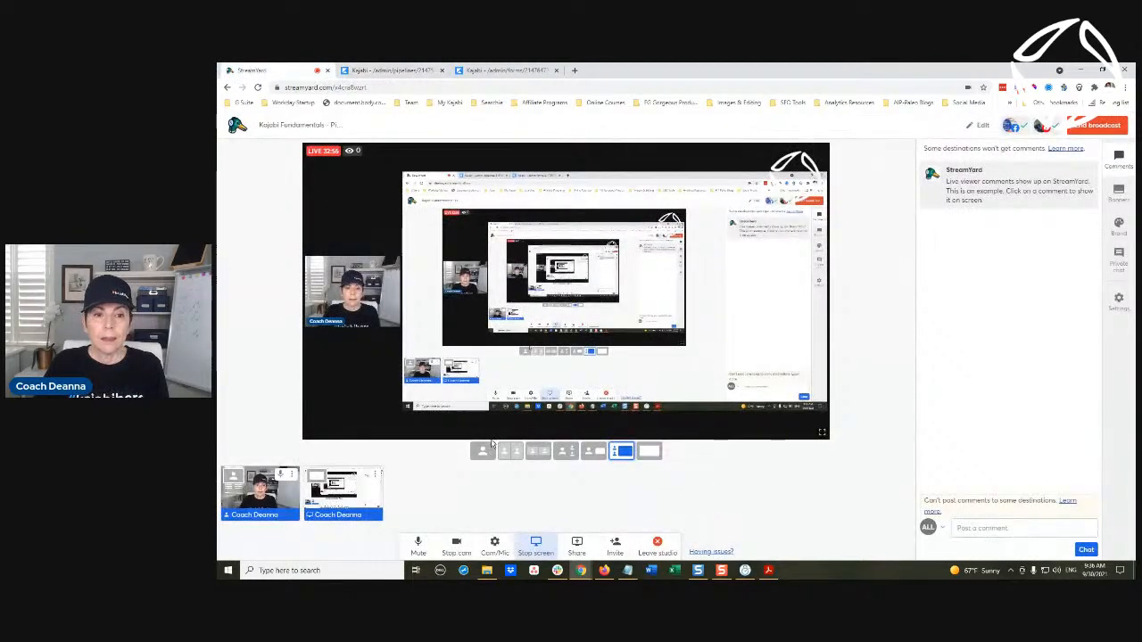
pyautogui.click(483, 451)
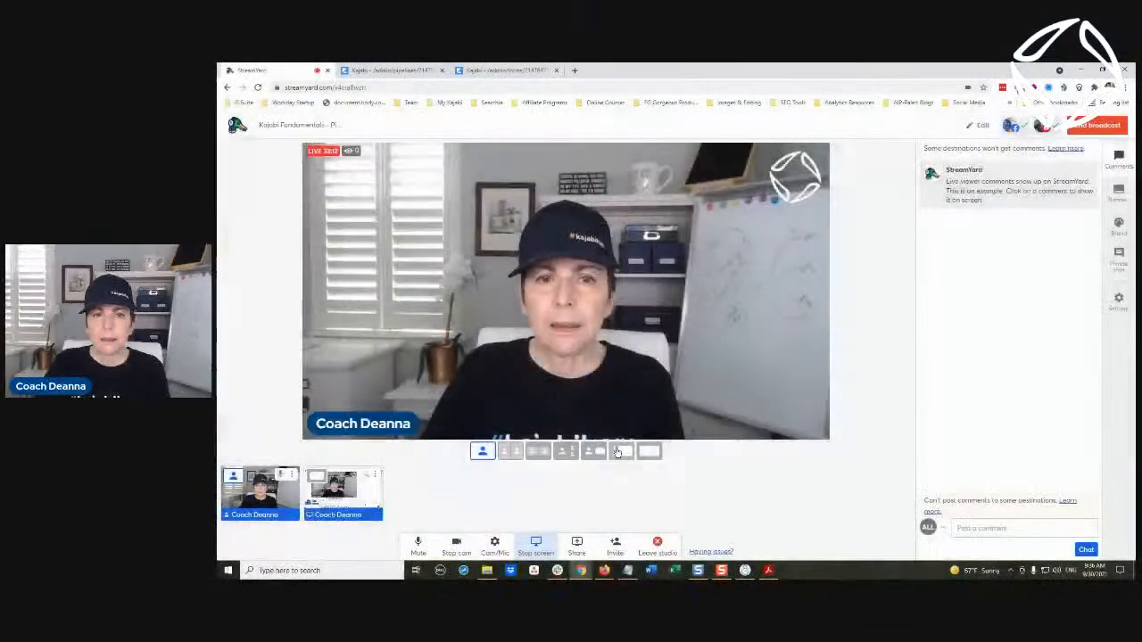
pyautogui.click(618, 452)
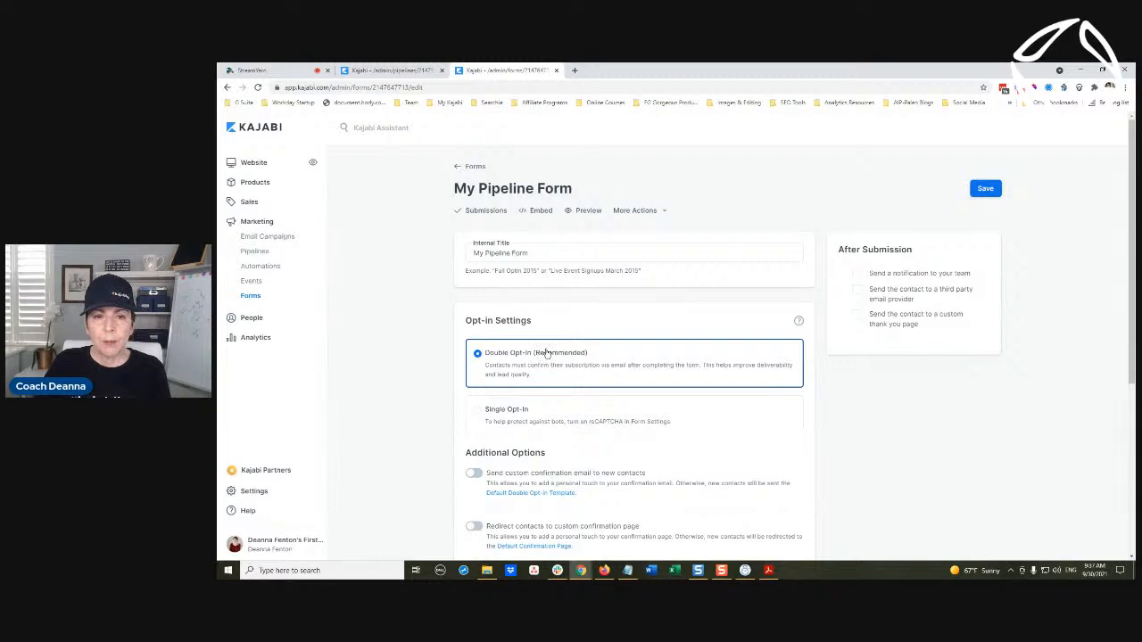
# Review the opt-in settings, form fields and automations of My Pipeline Form
pyautogui.scroll(-3, 575, 412)
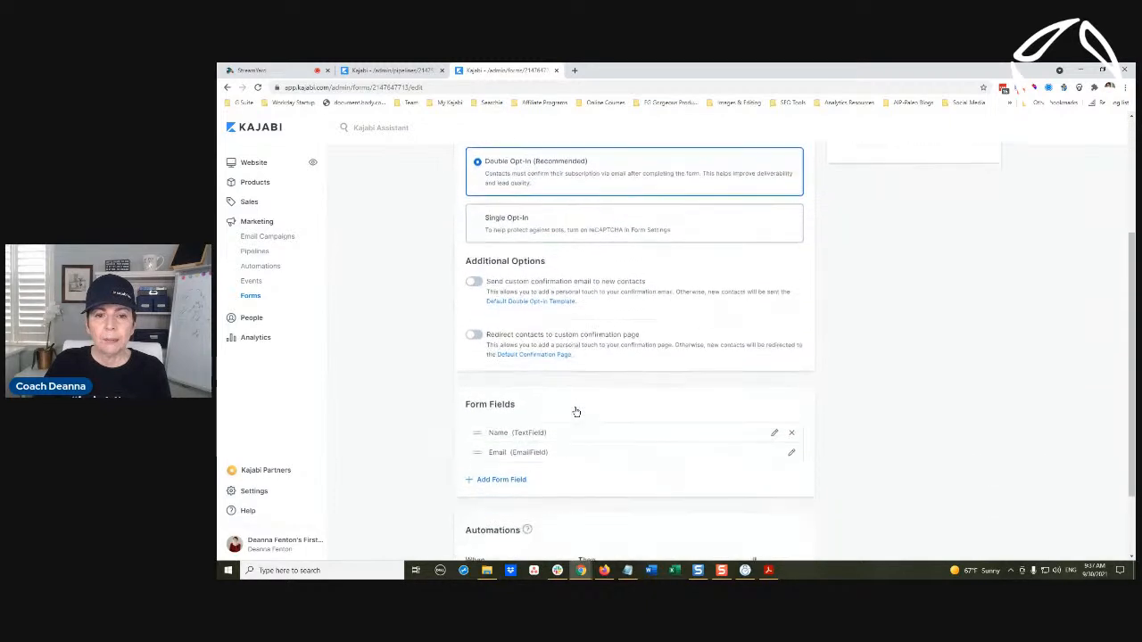
pyautogui.scroll(-1, 576, 413)
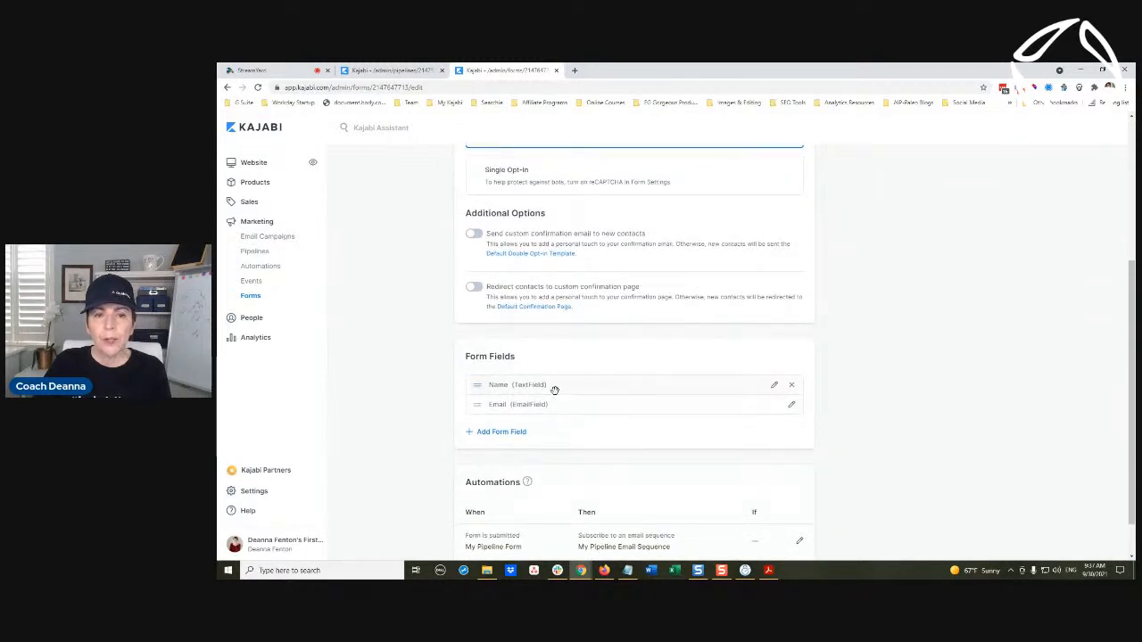
pyautogui.scroll(-1, 555, 390)
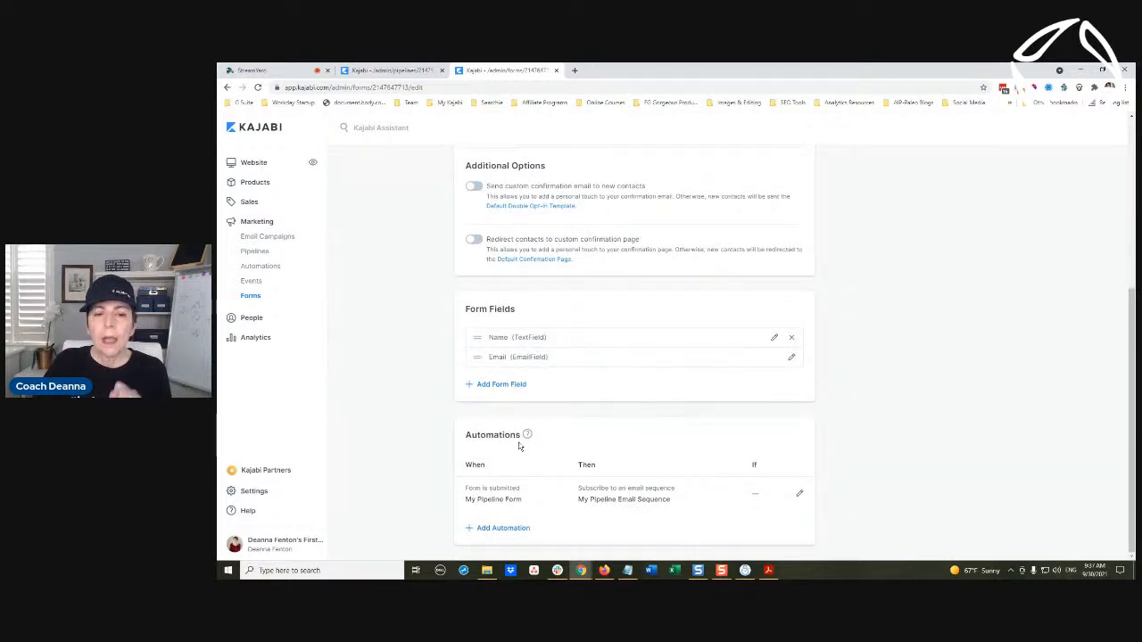
pyautogui.scroll(6, 519, 447)
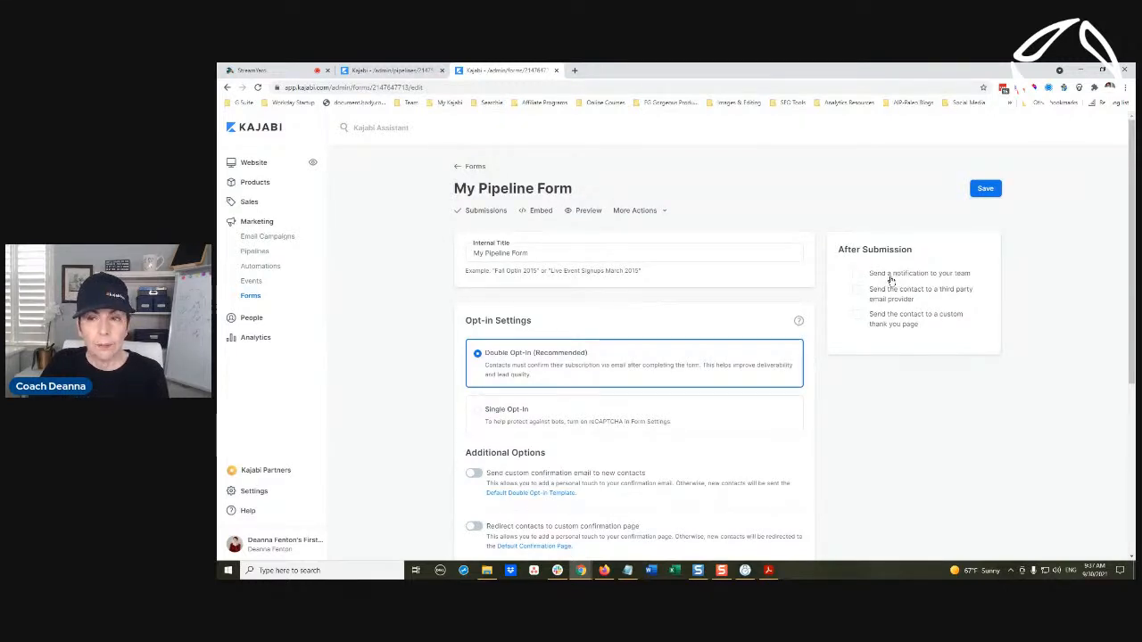
# Try sending form contacts to a third-party email provider with ActiveCampaign selected, and turn the option off again
pyautogui.click(856, 289)
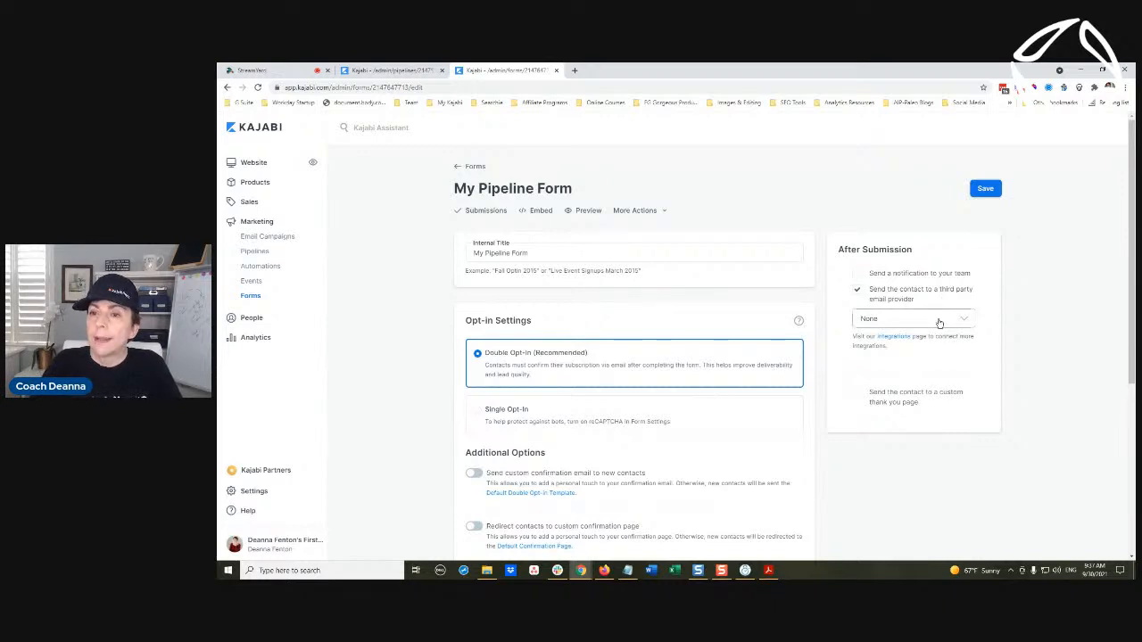
pyautogui.click(939, 321)
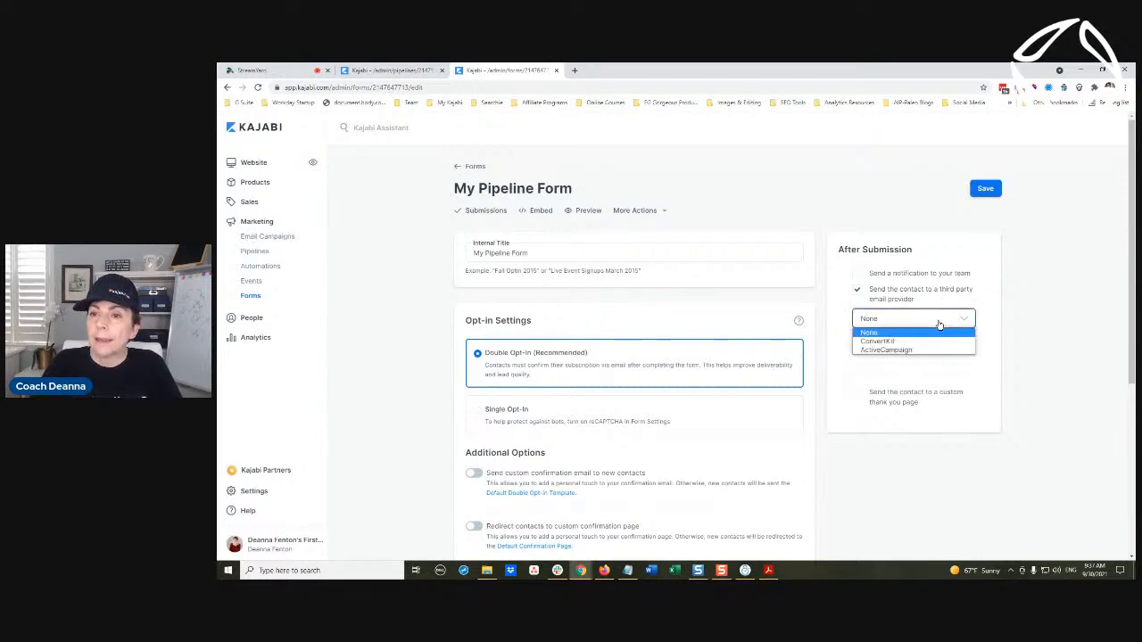
pyautogui.click(906, 352)
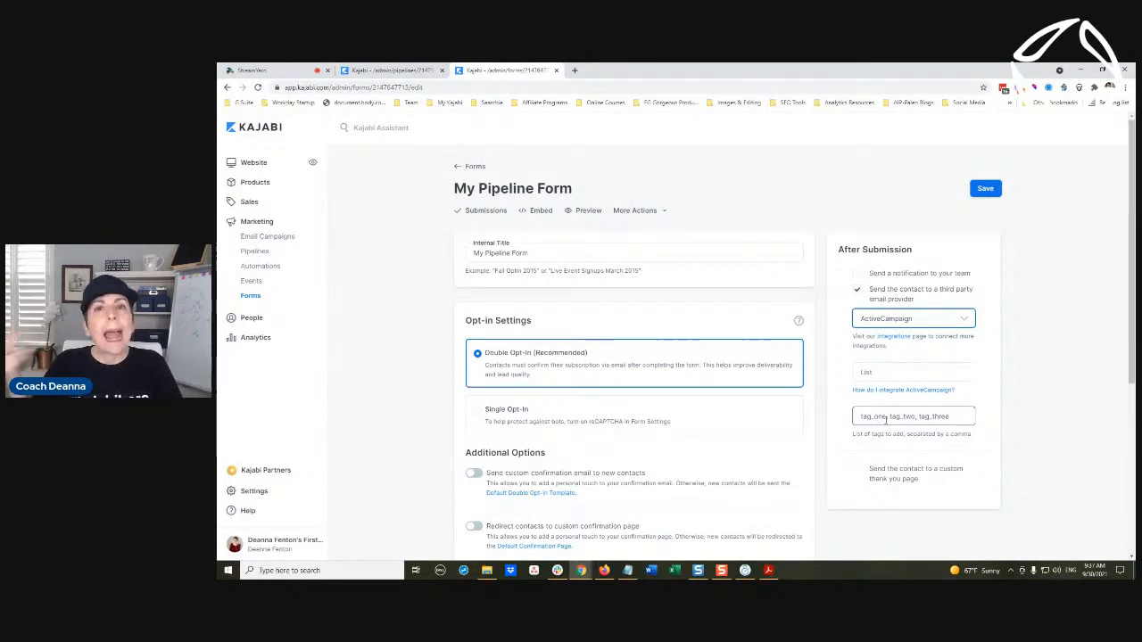
pyautogui.click(857, 295)
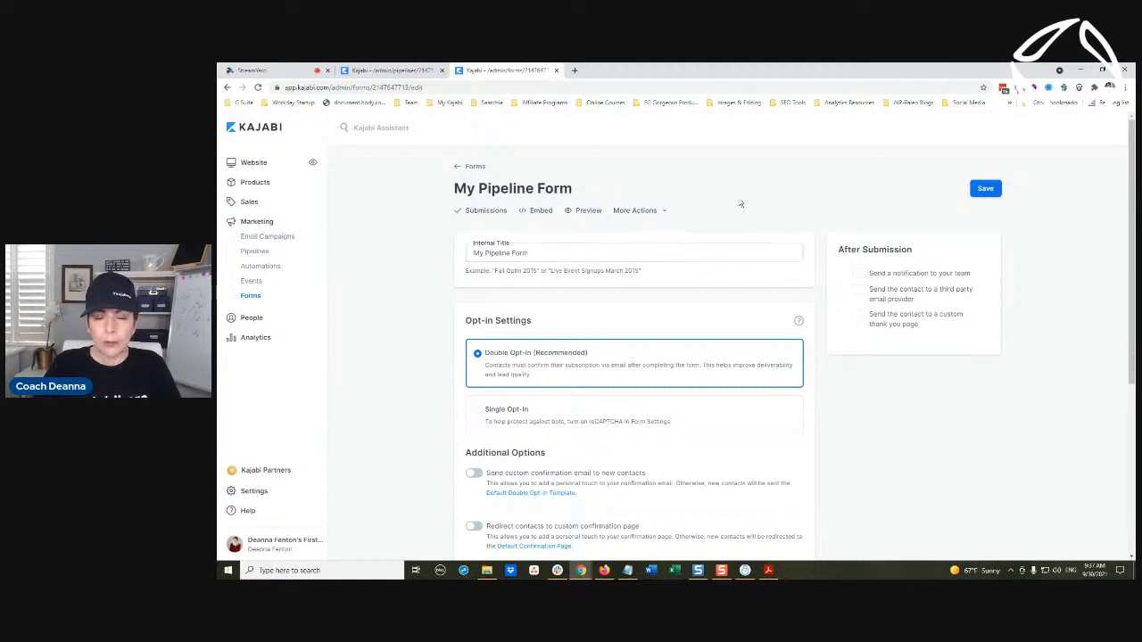
pyautogui.scroll(-2, 740, 205)
pyautogui.scroll(1, 740, 204)
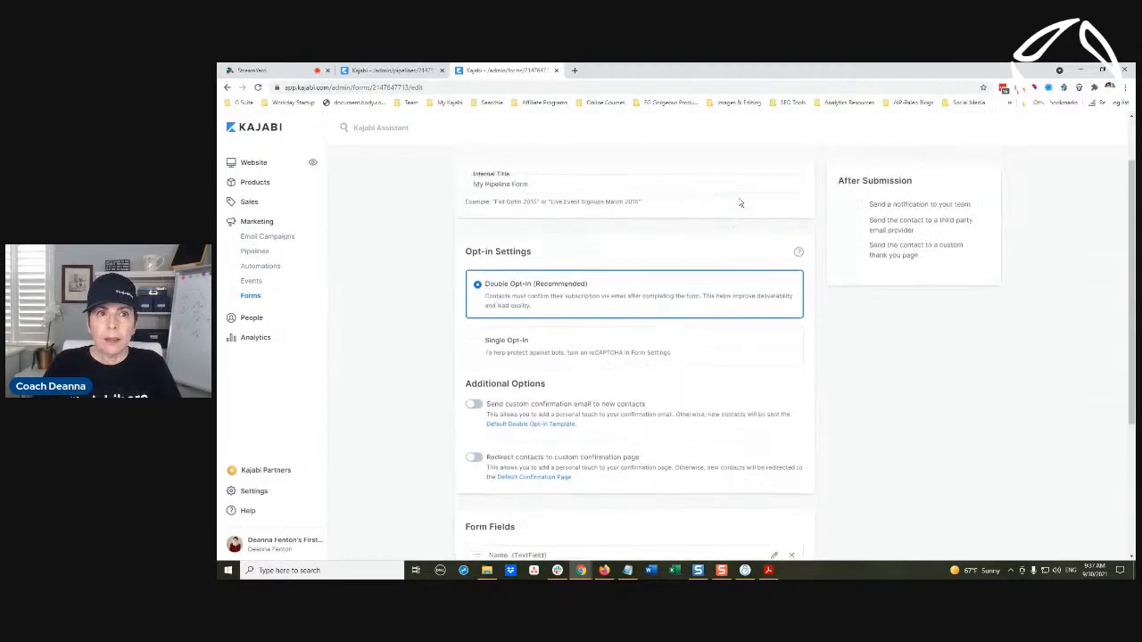
pyautogui.scroll(2, 740, 203)
pyautogui.click(300, 71)
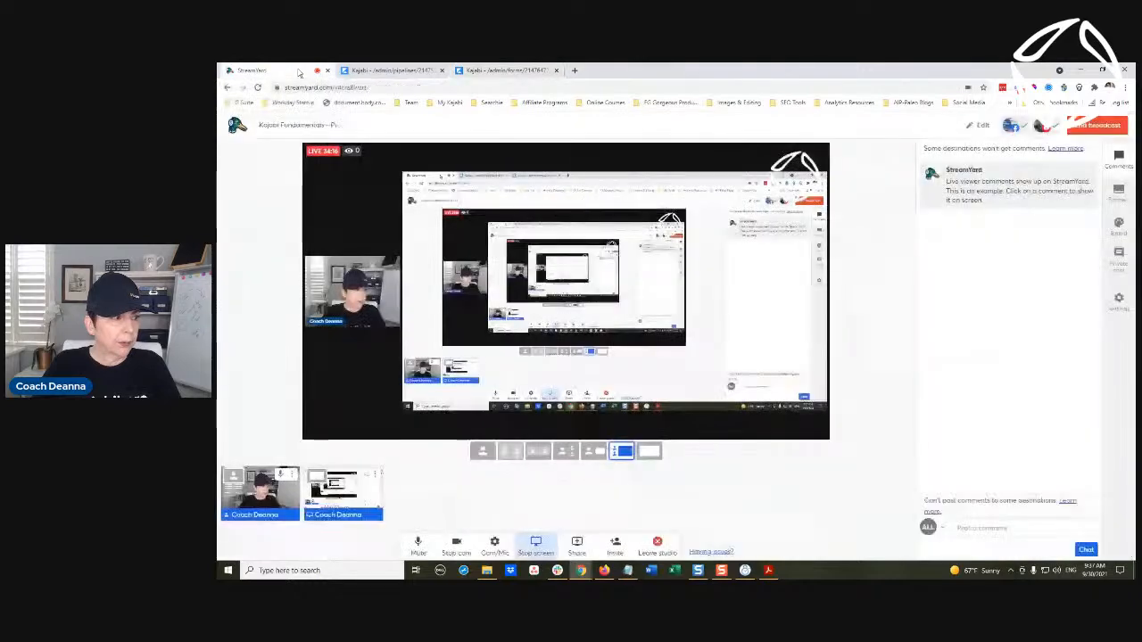
pyautogui.click(482, 453)
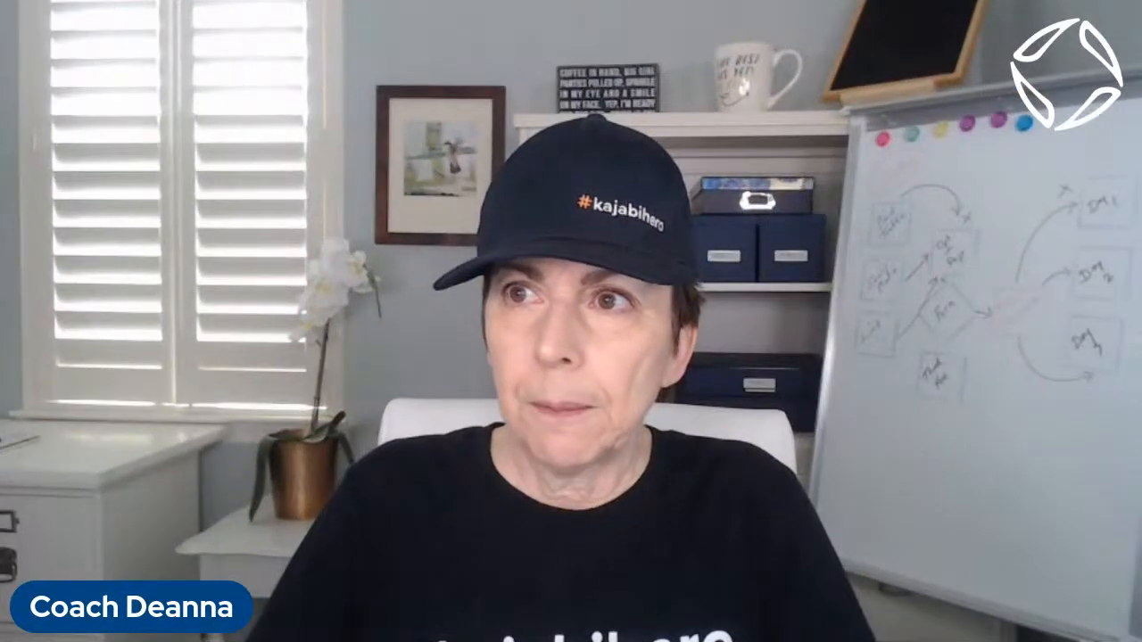